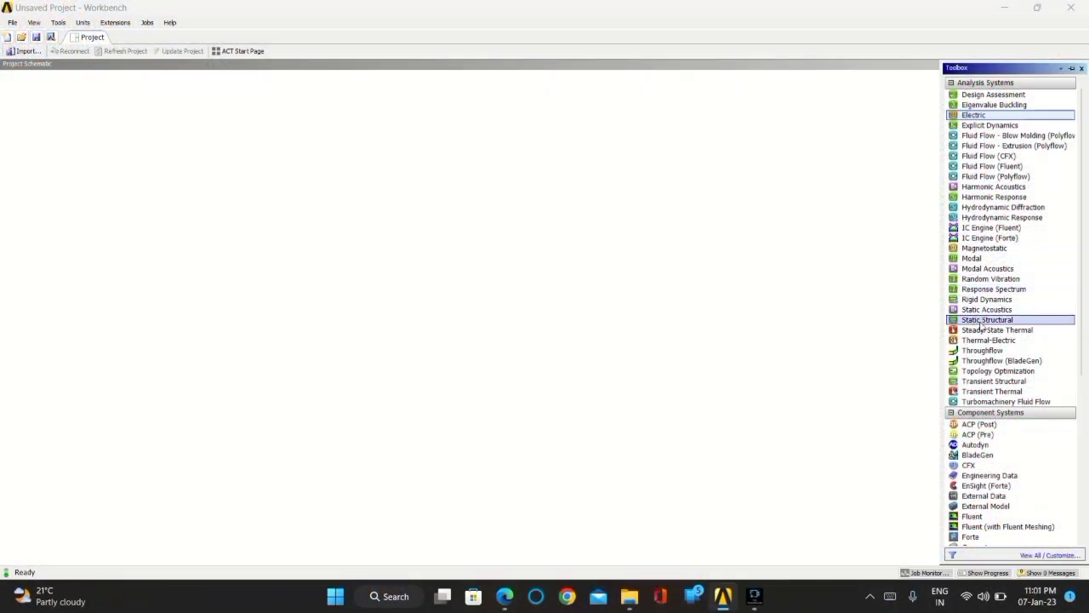
# Drag a Static Structural system from the Toolbox into the empty Project Schematic.
pyautogui.moveTo(983, 326); pyautogui.dragTo(73, 148)
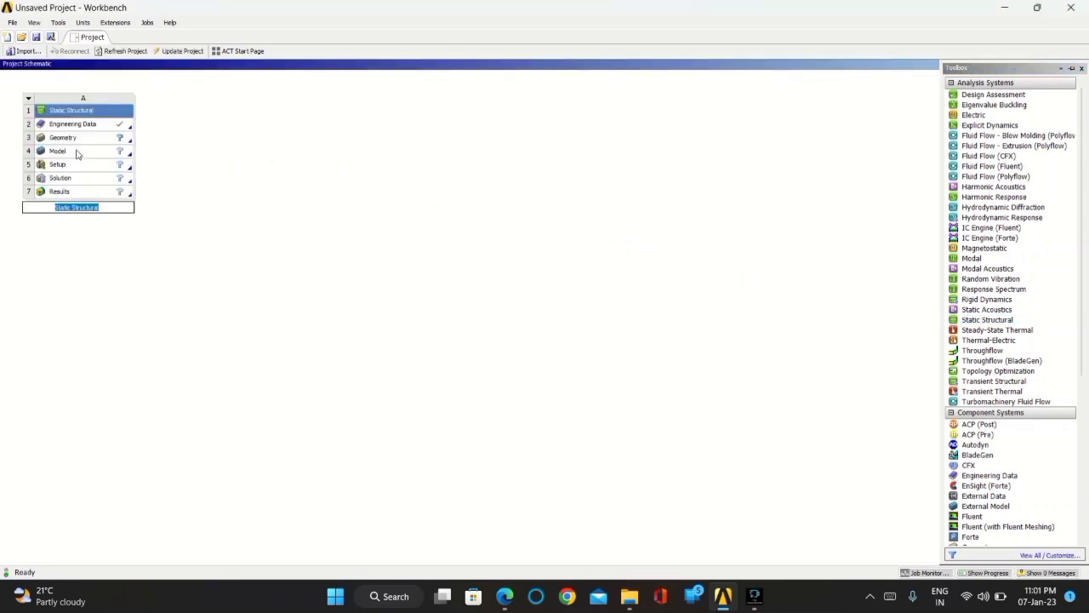
# Create New DesignModeler Geometry from the Static Structural system's Geometry cell.
pyautogui.click(93, 136)
pyautogui.rightClick(100, 138)
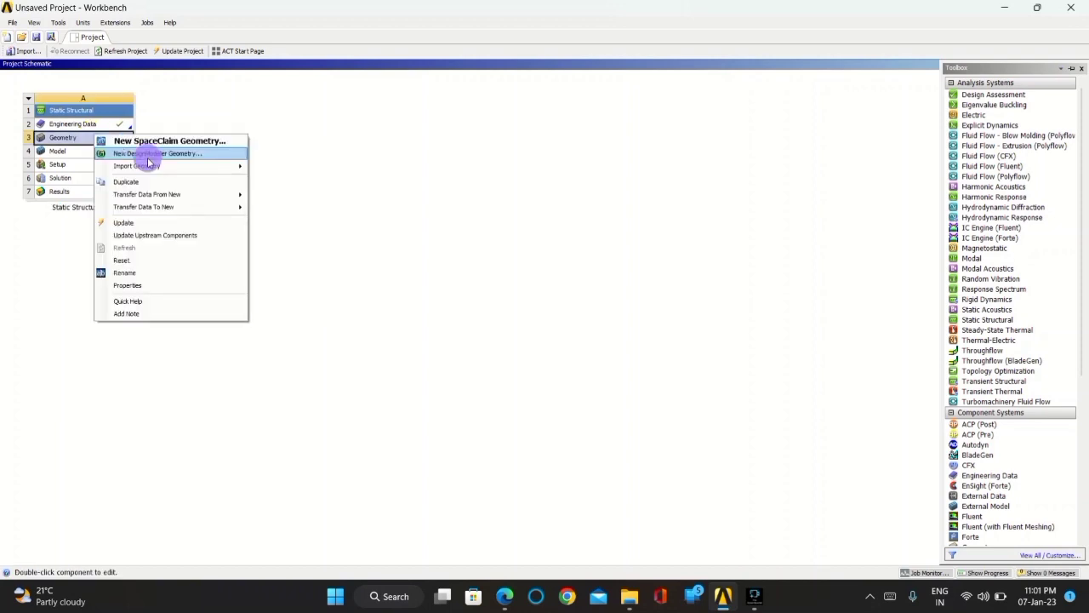
pyautogui.click(146, 154)
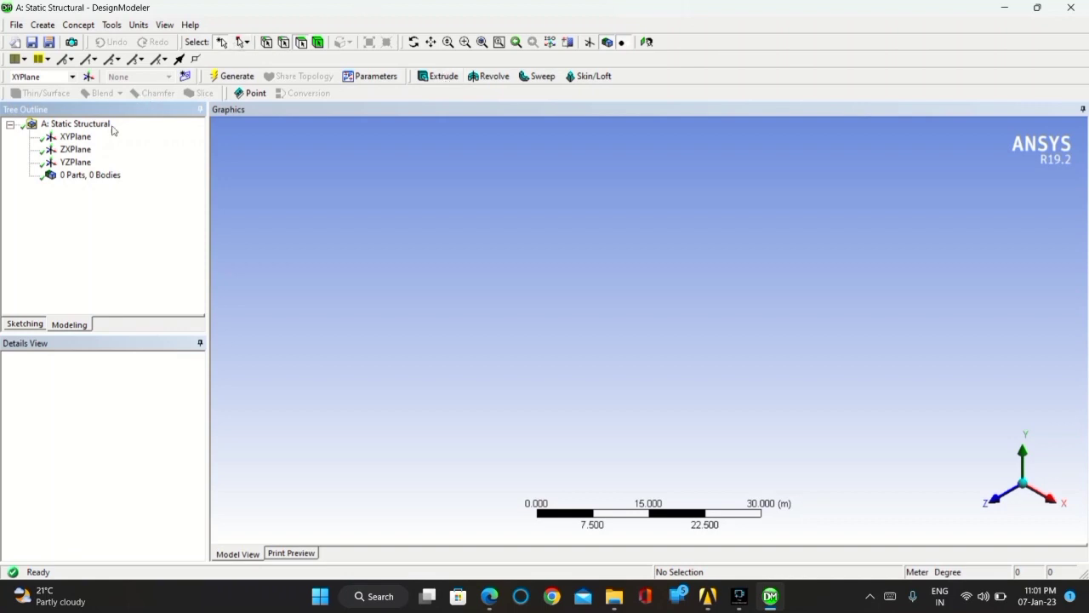
# Start a new sketch on the XYPlane, viewed head-on, with Polyline and millimetre units.
pyautogui.click(81, 136)
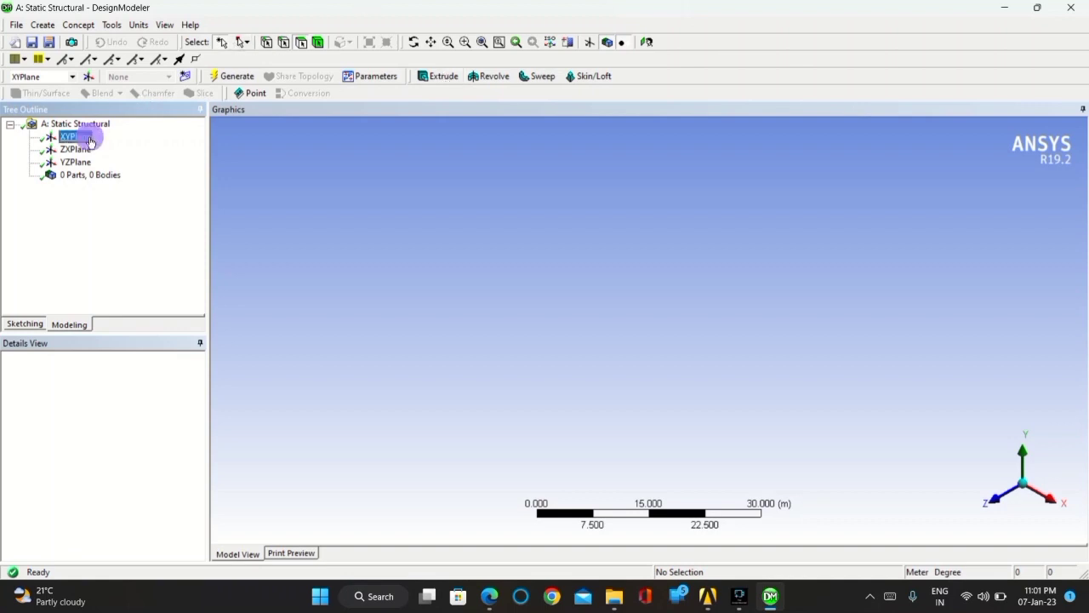
pyautogui.click(647, 42)
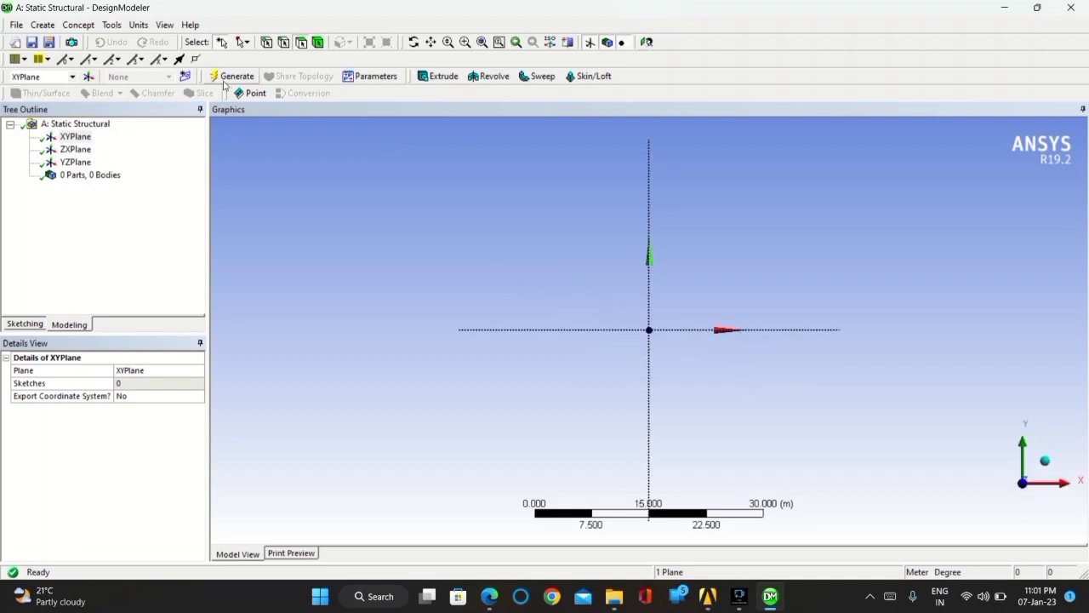
pyautogui.click(184, 77)
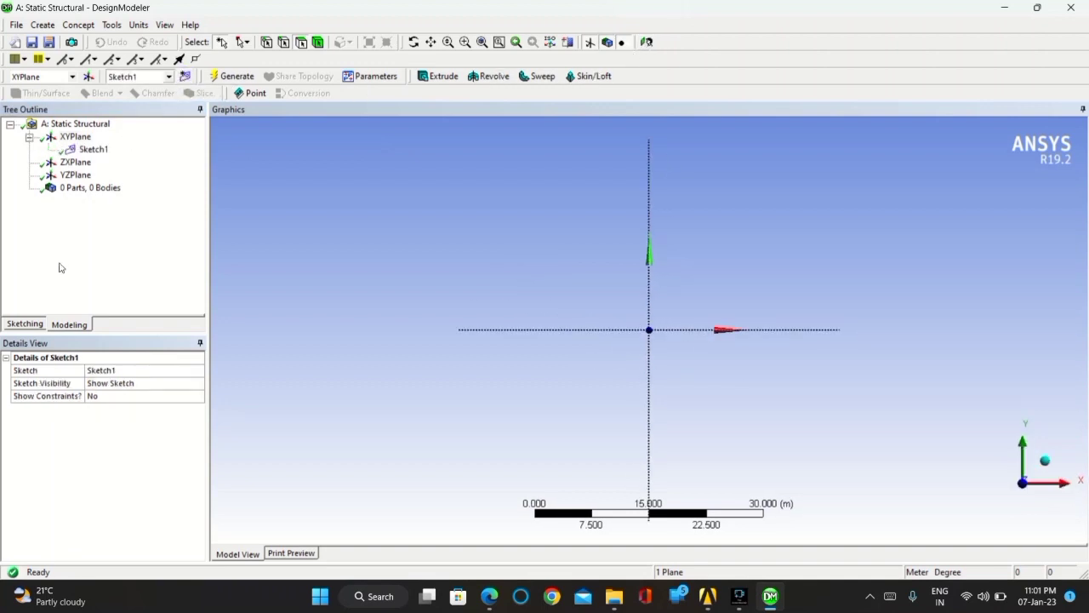
pyautogui.click(26, 324)
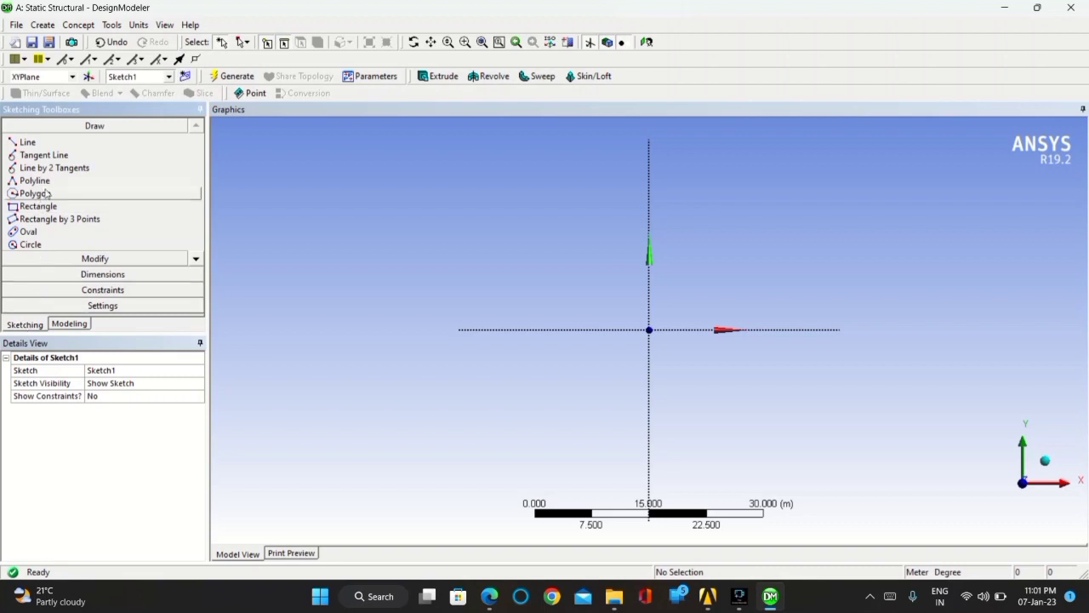
pyautogui.click(53, 180)
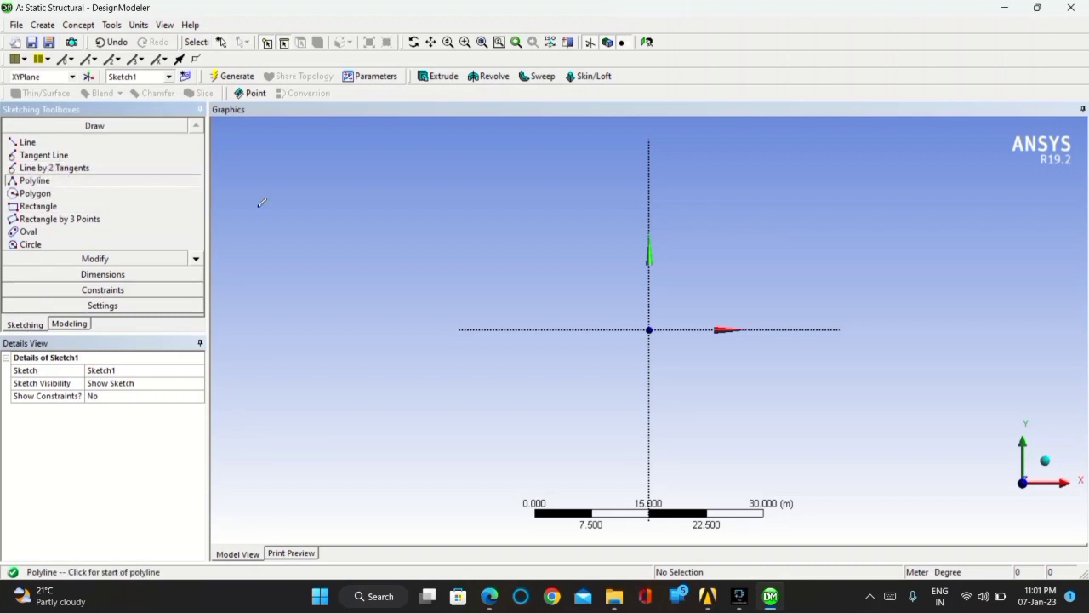
pyautogui.click(137, 24)
pyautogui.click(154, 66)
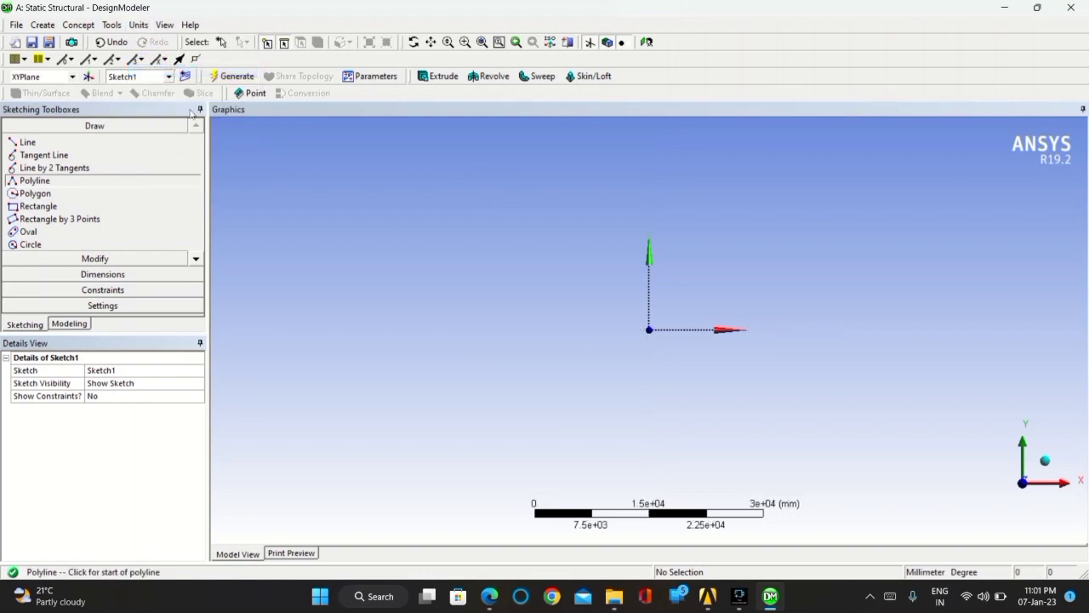
# Draw the 12-edge I-shaped polyline outline and close it back to its start.
pyautogui.scroll(1, 681, 293)
pyautogui.click(567, 266)
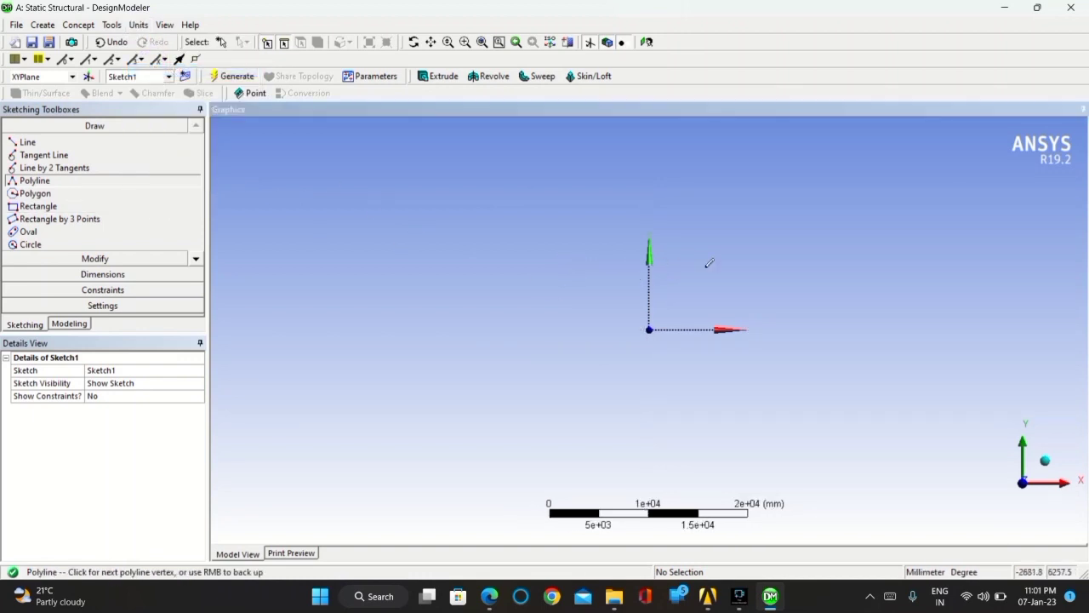
pyautogui.click(755, 269)
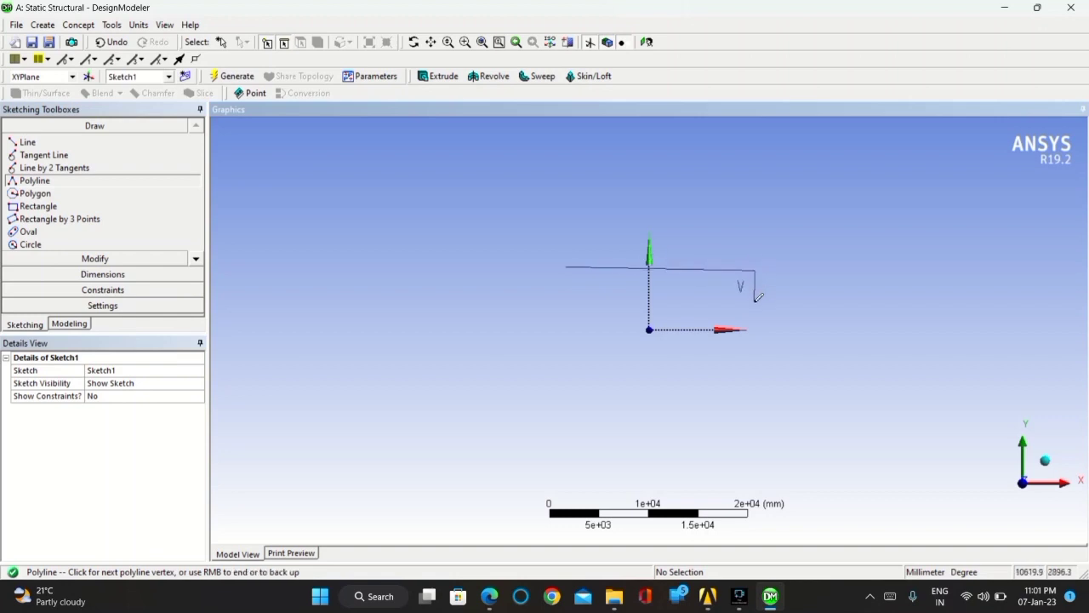
pyautogui.click(755, 305)
pyautogui.click(687, 307)
pyautogui.click(688, 369)
pyautogui.click(754, 378)
pyautogui.click(751, 417)
pyautogui.click(573, 415)
pyautogui.click(572, 383)
pyautogui.click(631, 375)
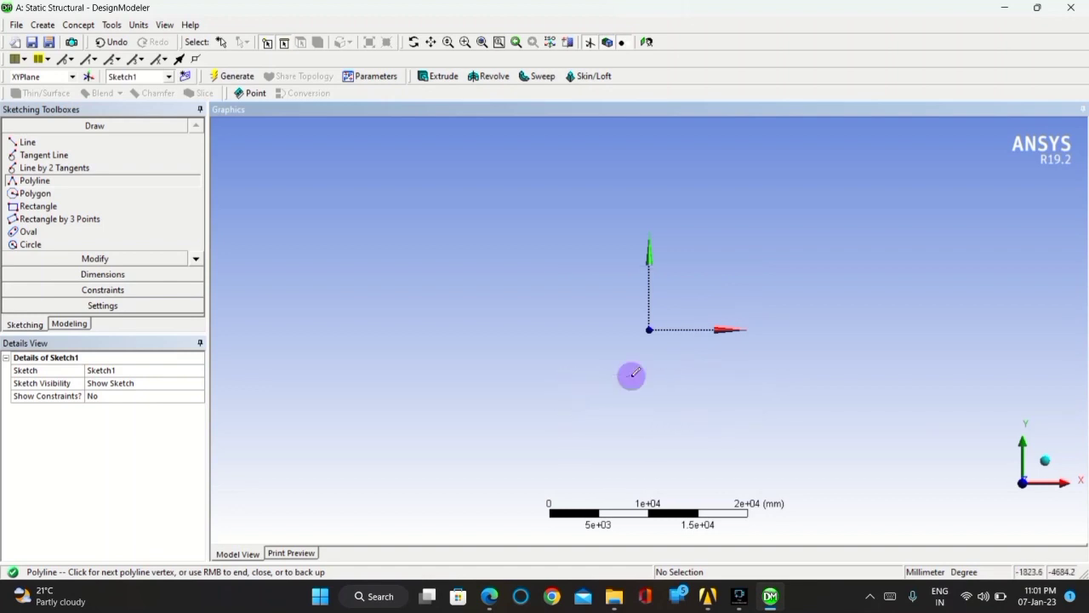
pyautogui.click(629, 308)
pyautogui.click(563, 303)
pyautogui.rightClick(593, 280)
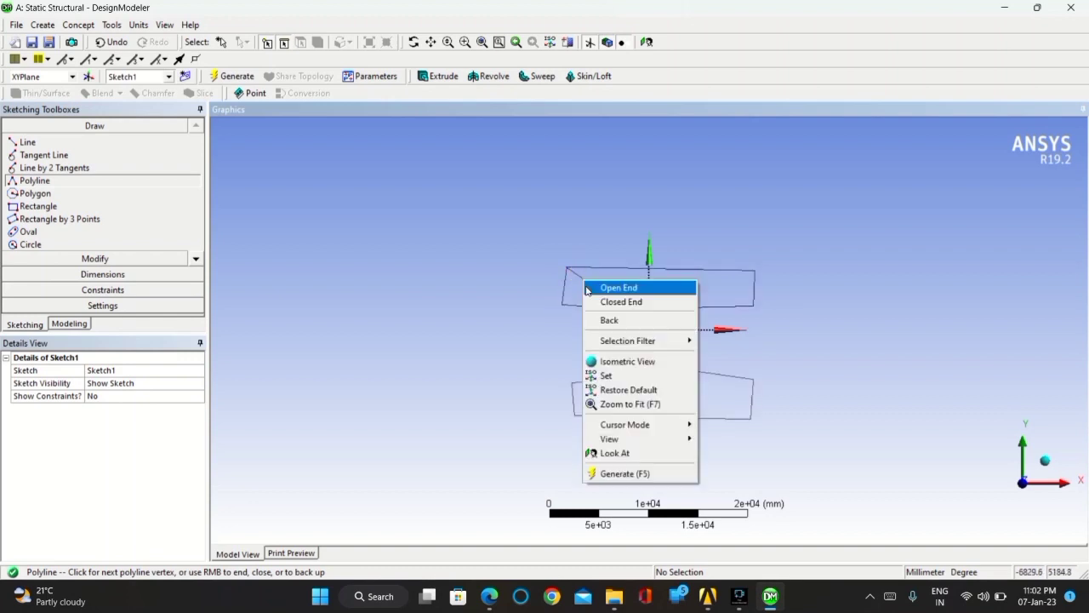
pyautogui.click(599, 296)
pyautogui.scroll(3, 584, 280)
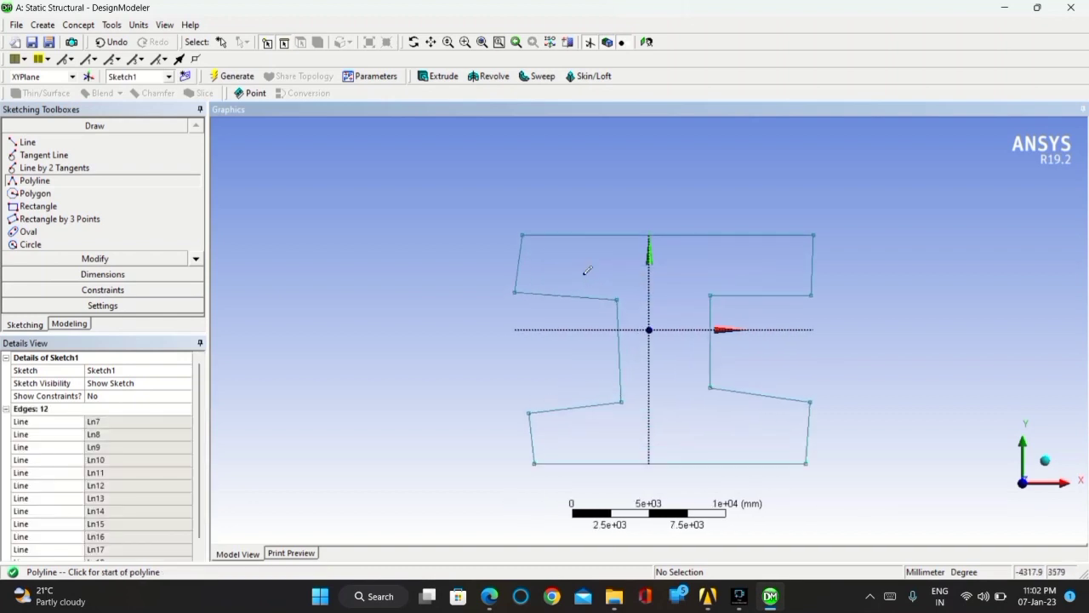
# Make the top, bottom and flange-underside edges horizontal.
pyautogui.click(109, 289)
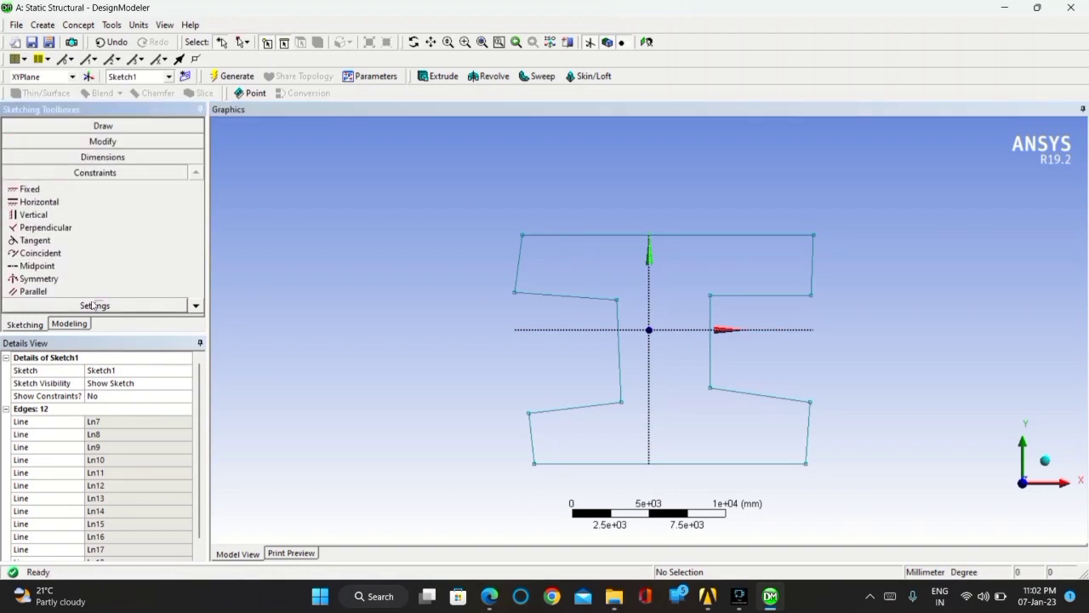
pyautogui.click(66, 201)
pyautogui.click(549, 295)
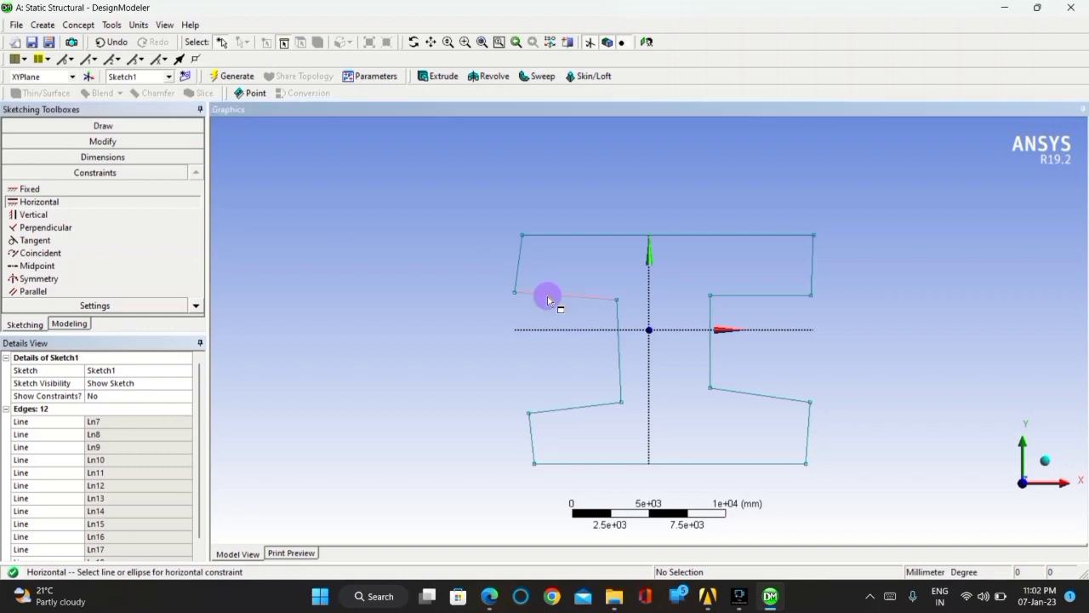
pyautogui.click(741, 297)
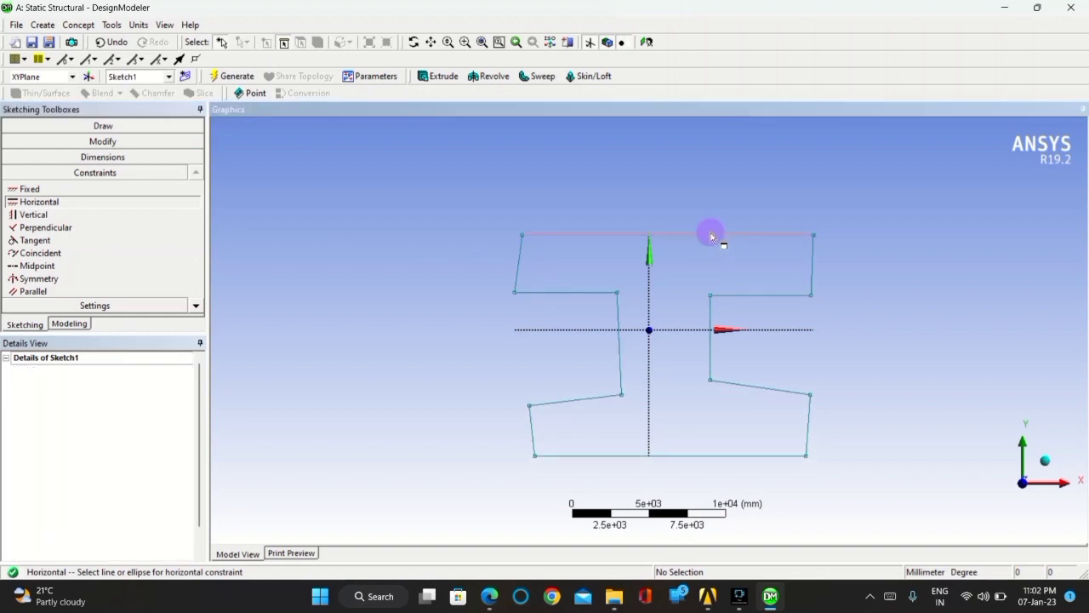
pyautogui.click(760, 387)
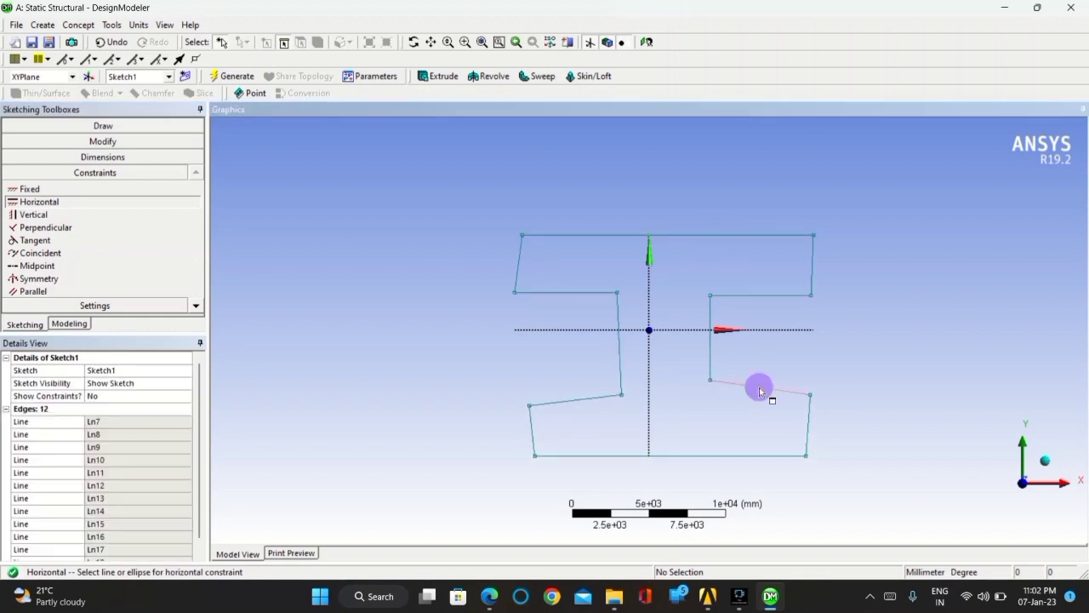
pyautogui.click(582, 402)
pyautogui.click(661, 445)
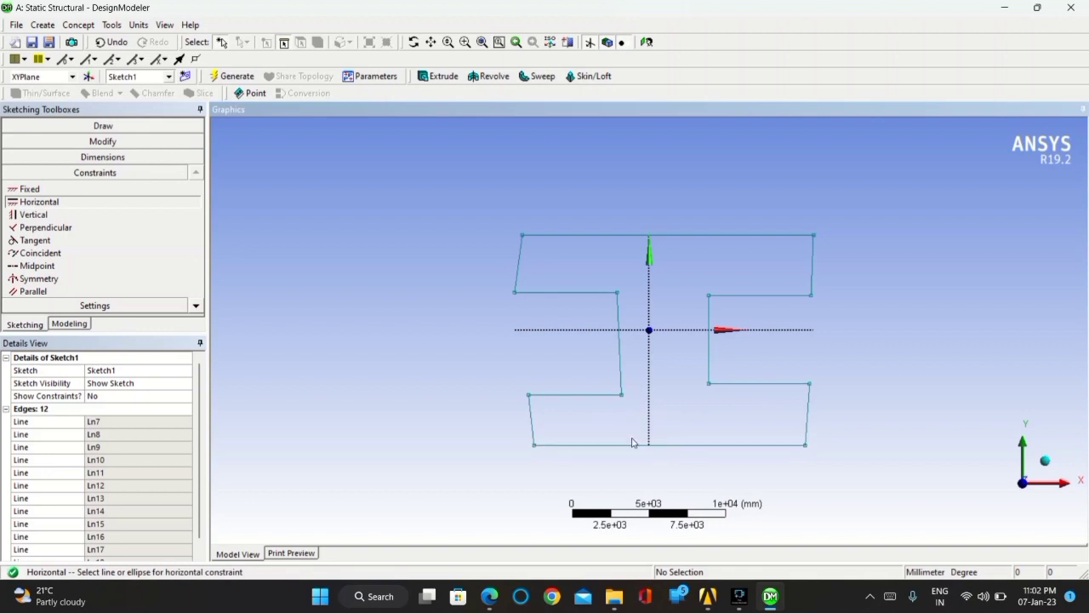
# Make the six side and web edges vertical.
pyautogui.click(33, 214)
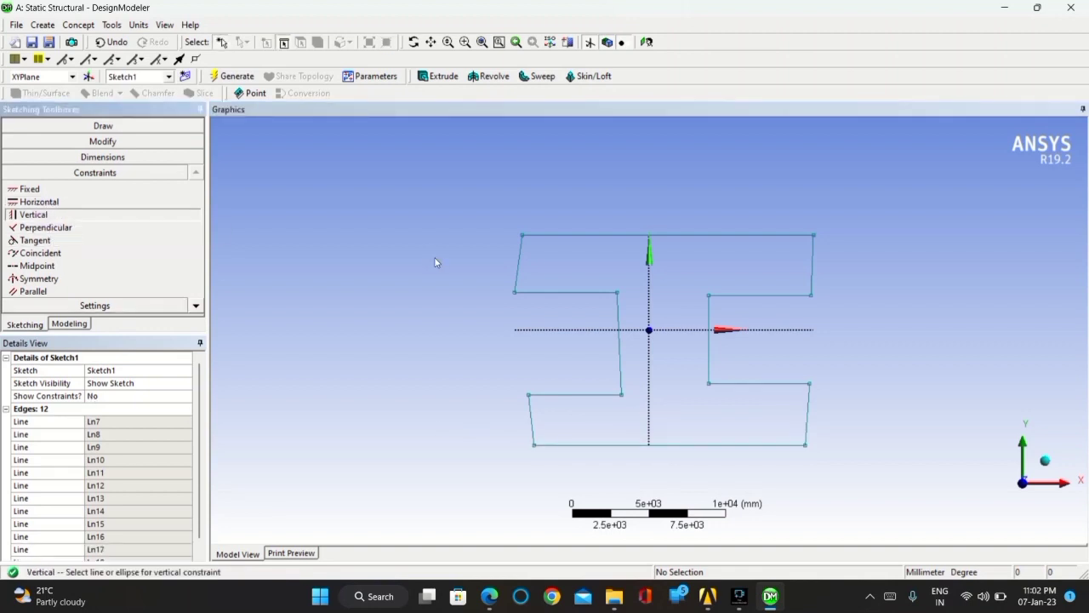
pyautogui.click(516, 262)
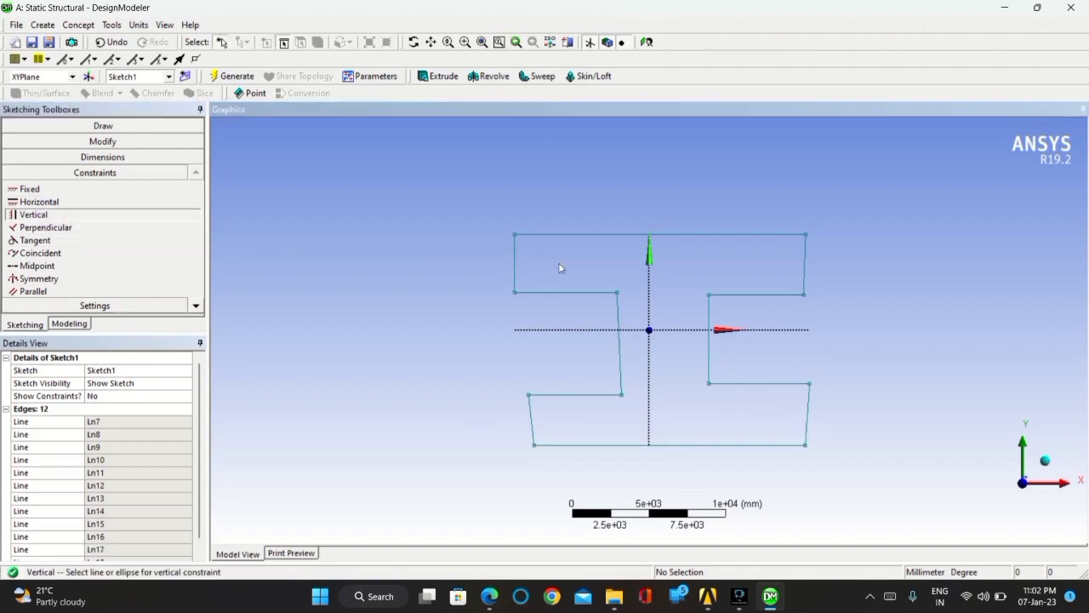
pyautogui.click(806, 263)
pyautogui.click(619, 342)
pyautogui.click(706, 342)
pyautogui.click(800, 416)
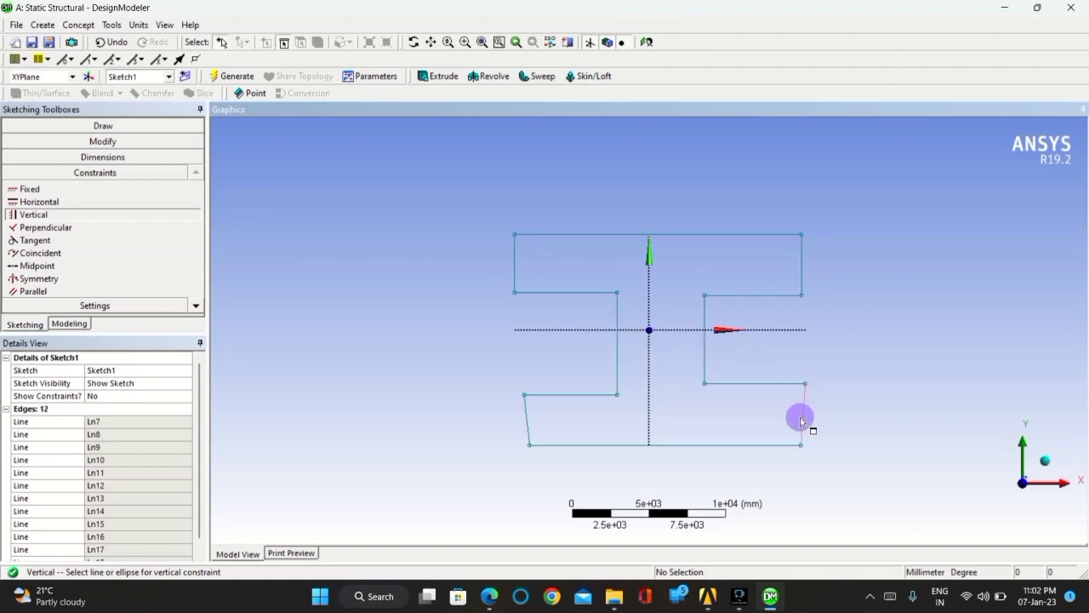
pyautogui.click(528, 417)
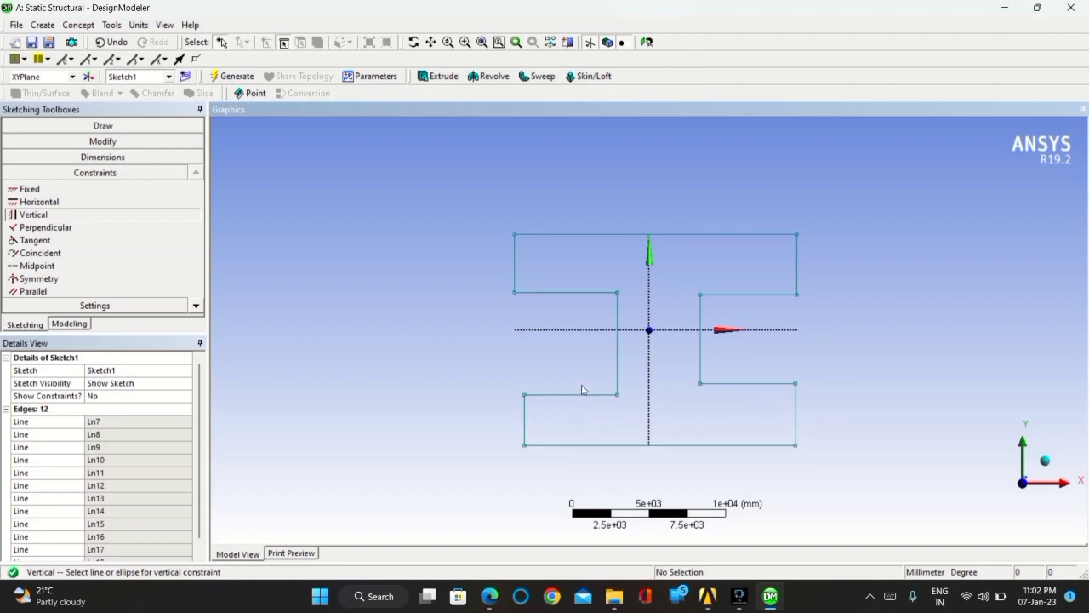
# Mirror the web sides and inner web corners about the vertical axis.
pyautogui.click(105, 280)
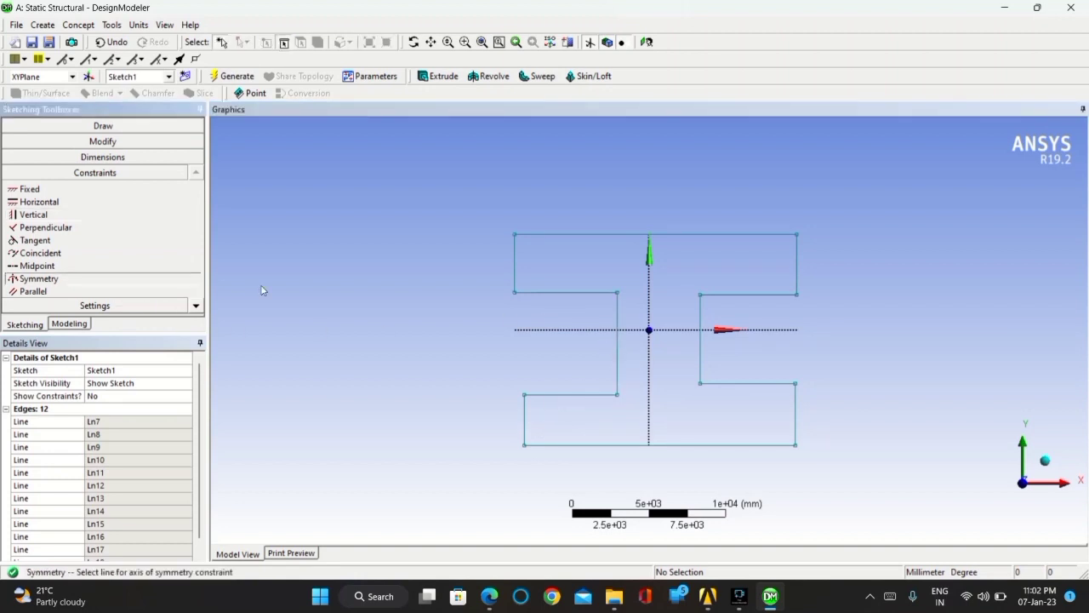
pyautogui.click(649, 304)
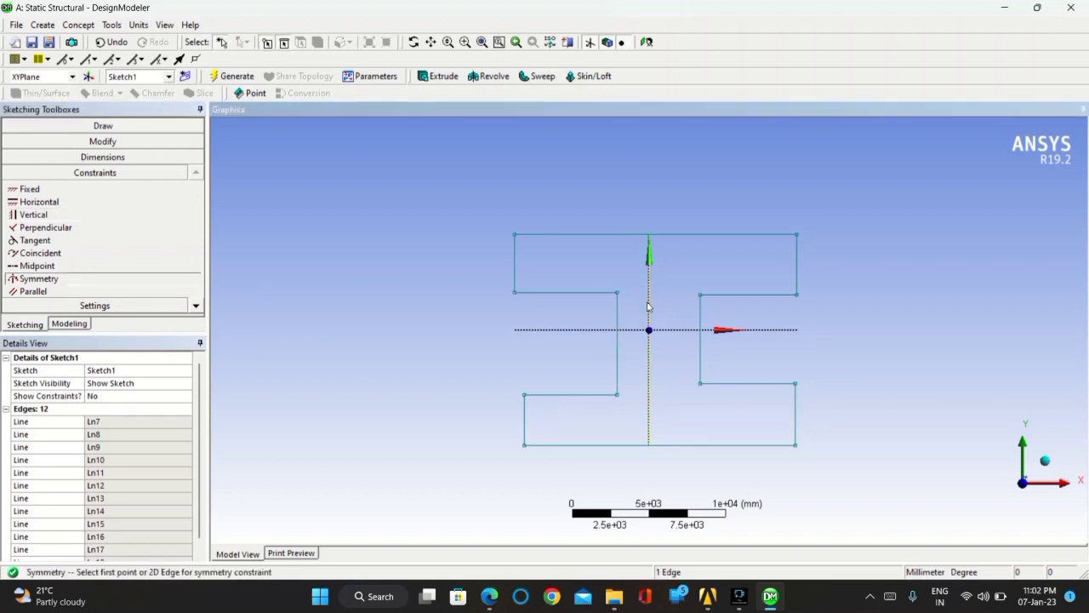
pyautogui.click(618, 313)
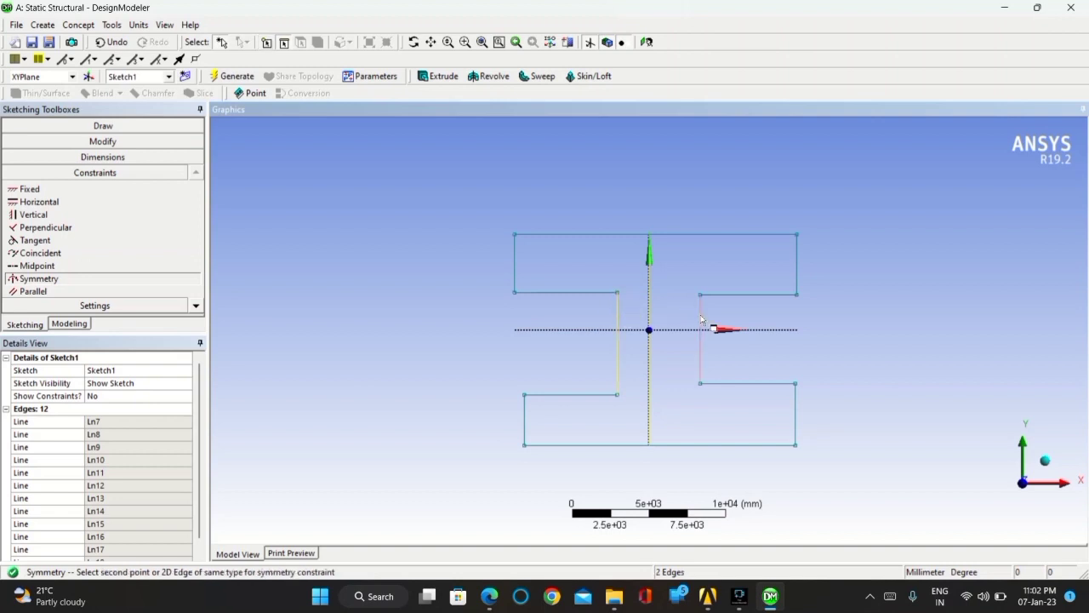
pyautogui.click(700, 315)
pyautogui.click(682, 296)
pyautogui.click(620, 295)
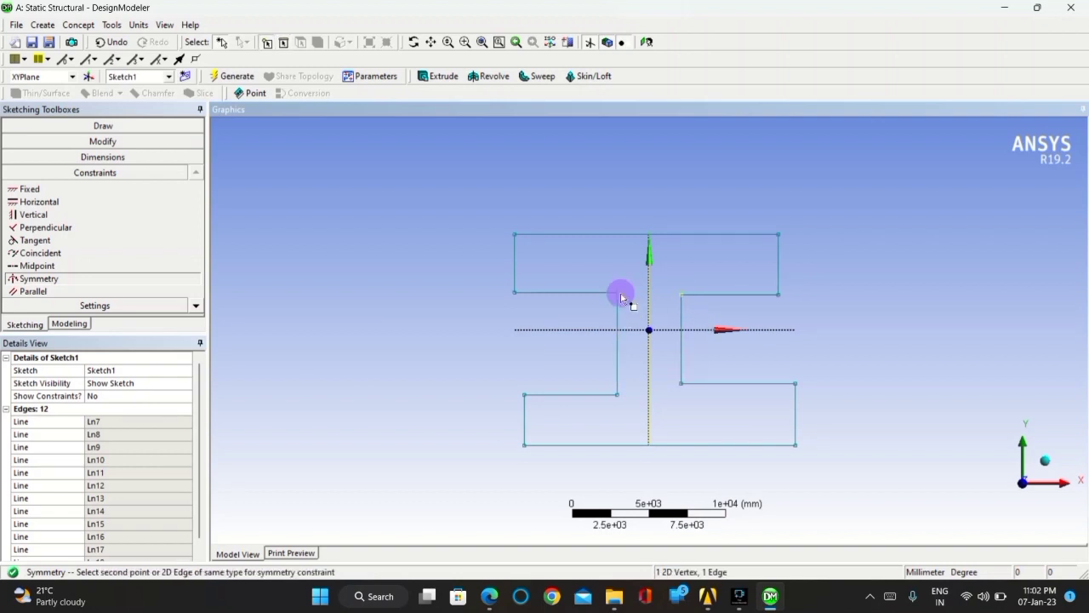
pyautogui.click(681, 382)
pyautogui.click(619, 397)
# Make the outer top and bottom flange corners symmetric about the vertical axis.
pyautogui.click(796, 397)
pyautogui.click(524, 395)
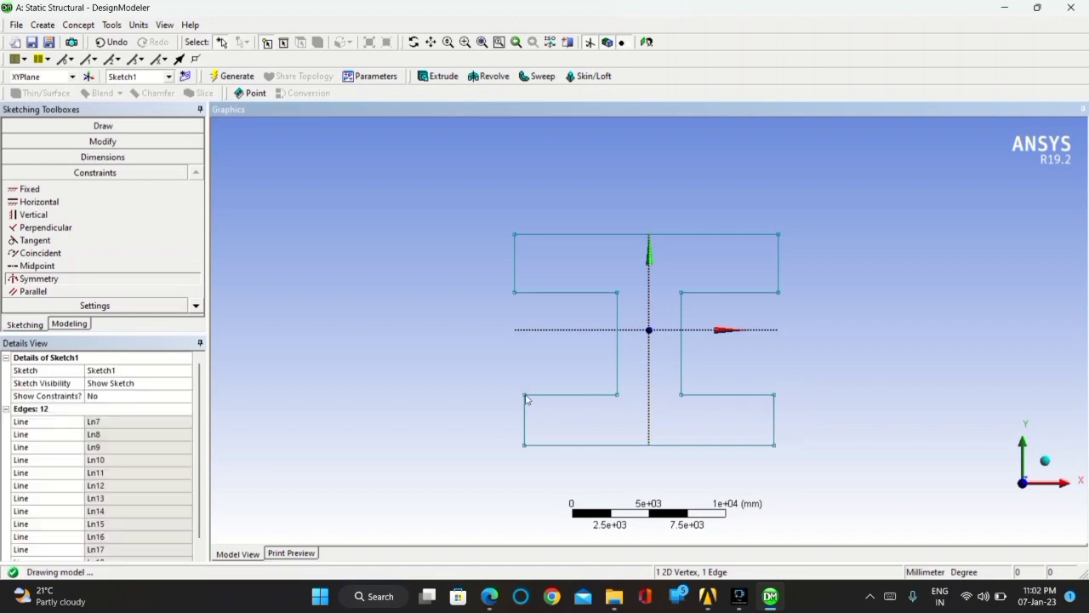
pyautogui.click(524, 446)
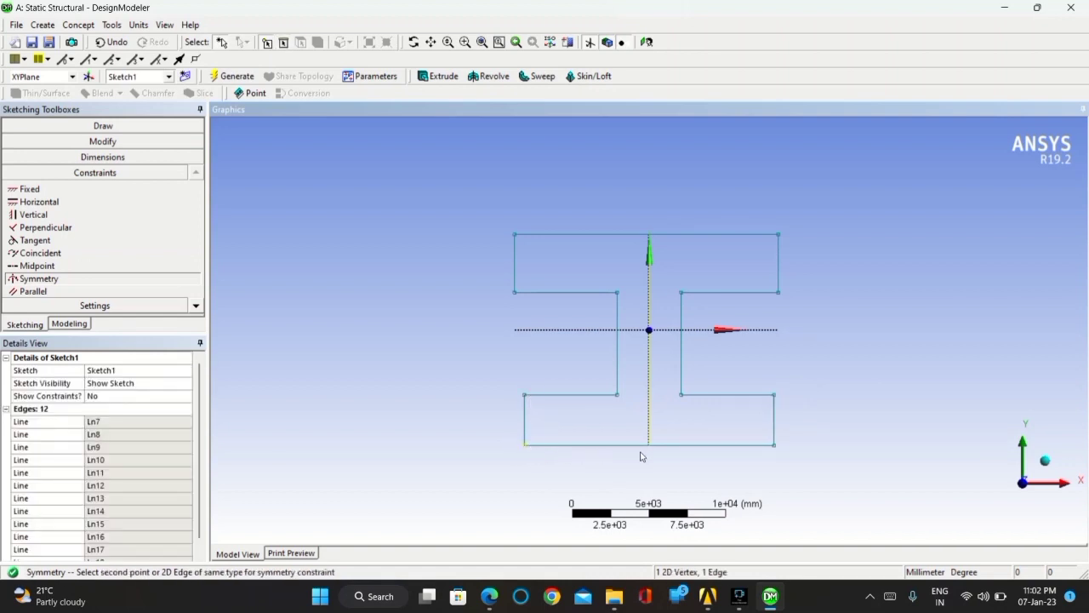
pyautogui.click(774, 445)
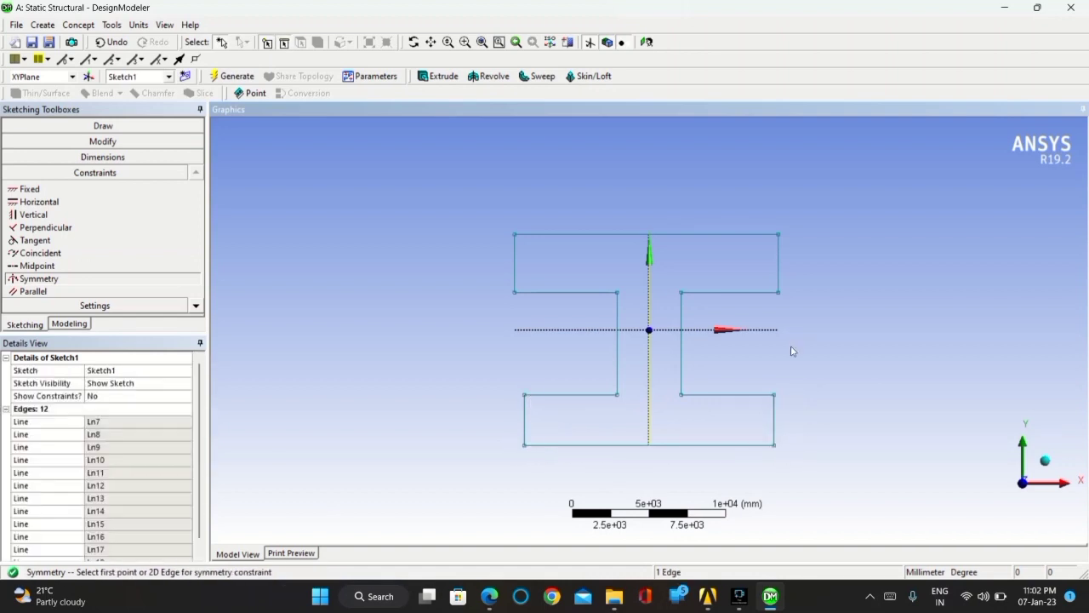
pyautogui.click(778, 293)
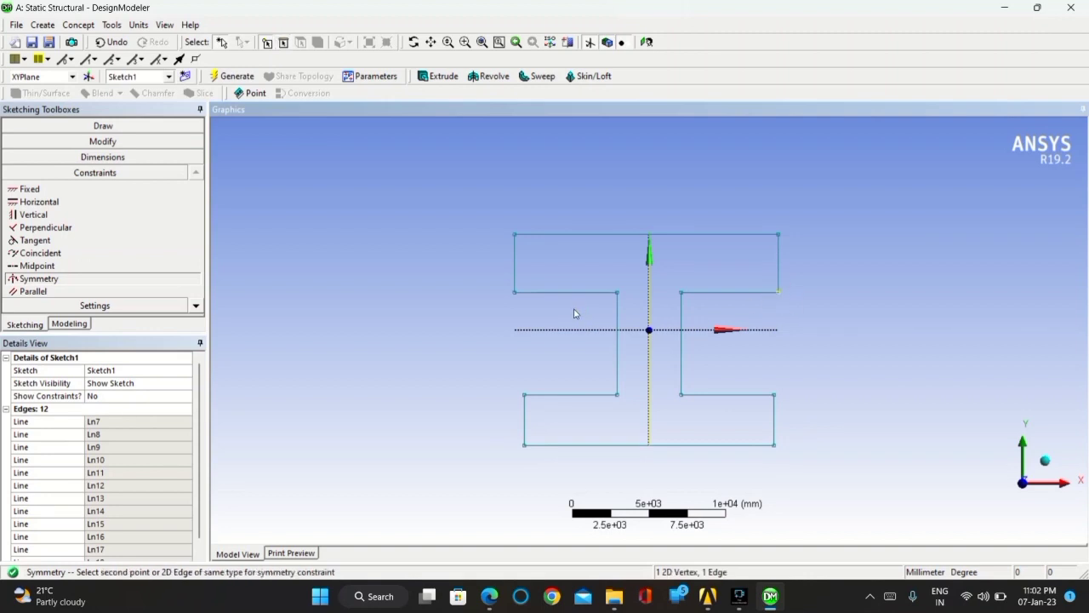
pyautogui.click(514, 292)
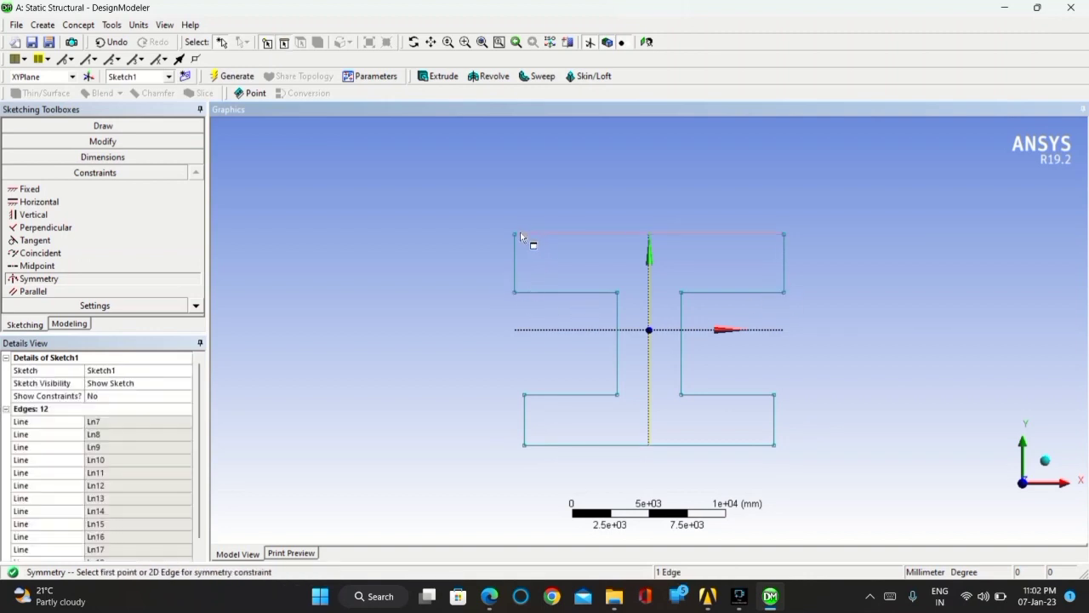
pyautogui.click(515, 234)
pyautogui.click(785, 235)
# Mirror the left flange edges and corners about the horizontal axis.
pyautogui.click(74, 270)
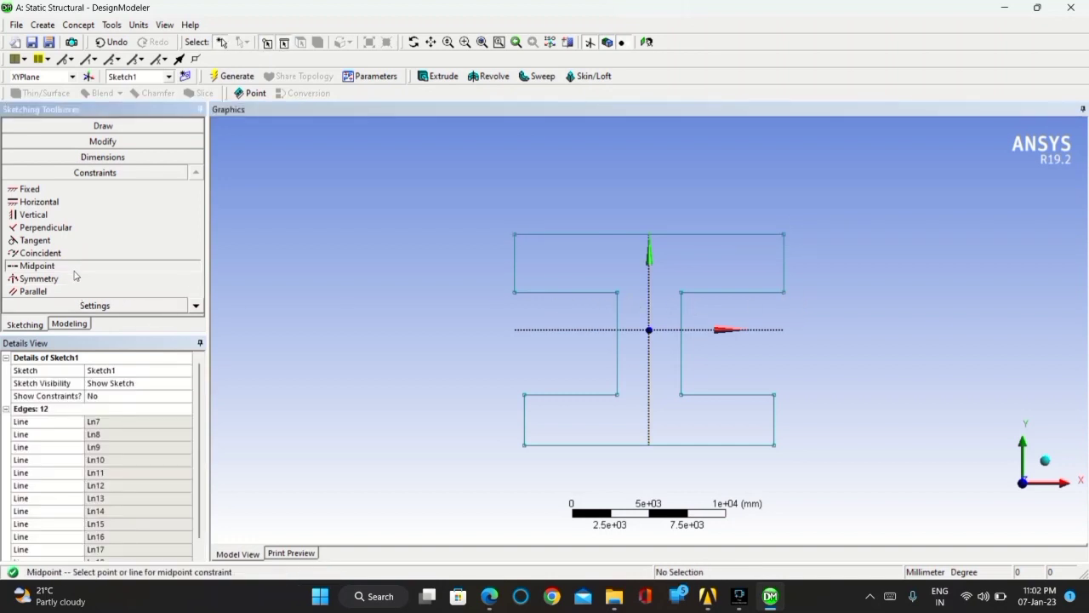
pyautogui.click(74, 277)
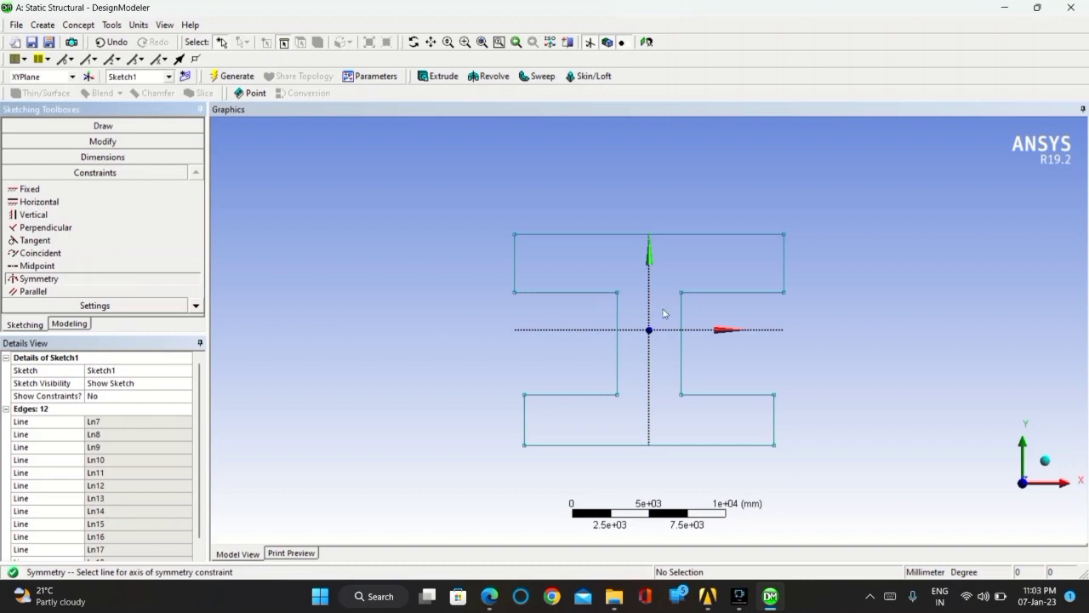
pyautogui.click(556, 330)
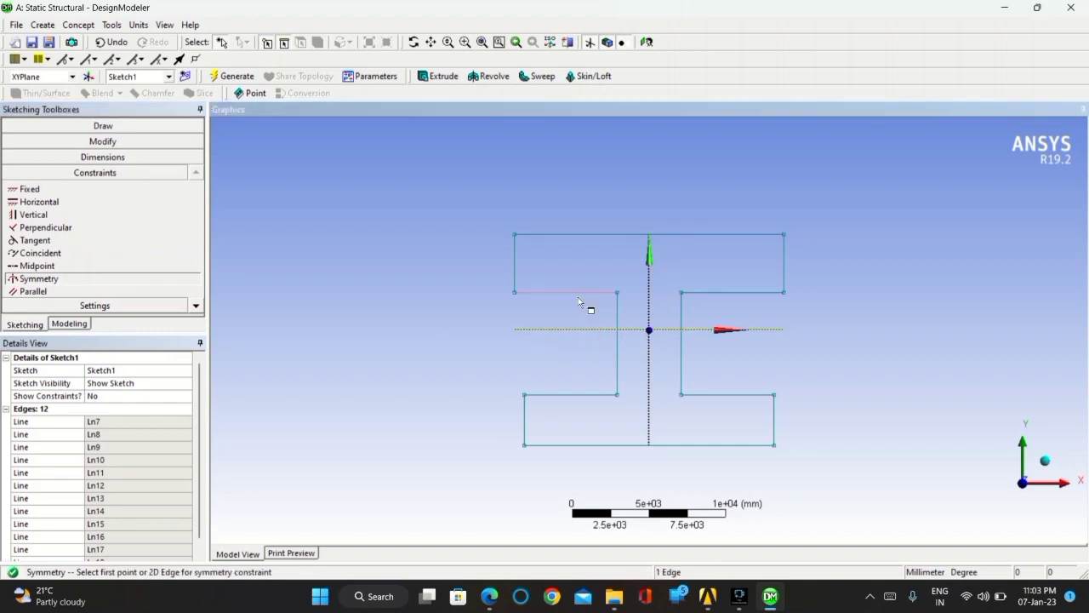
pyautogui.click(582, 297)
pyautogui.click(577, 393)
pyautogui.click(524, 369)
pyautogui.click(516, 293)
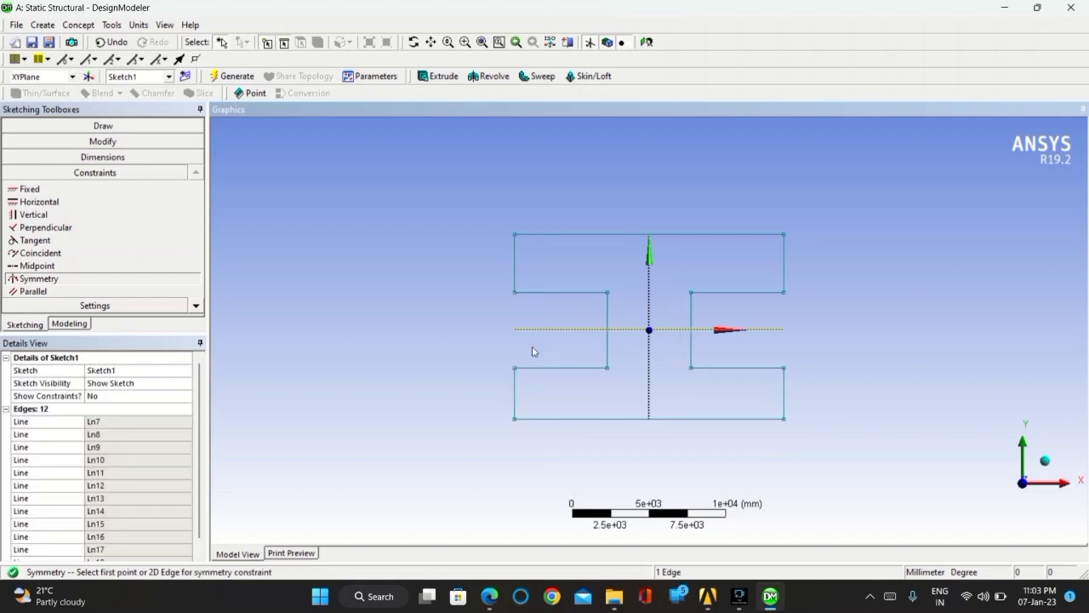
pyautogui.click(514, 418)
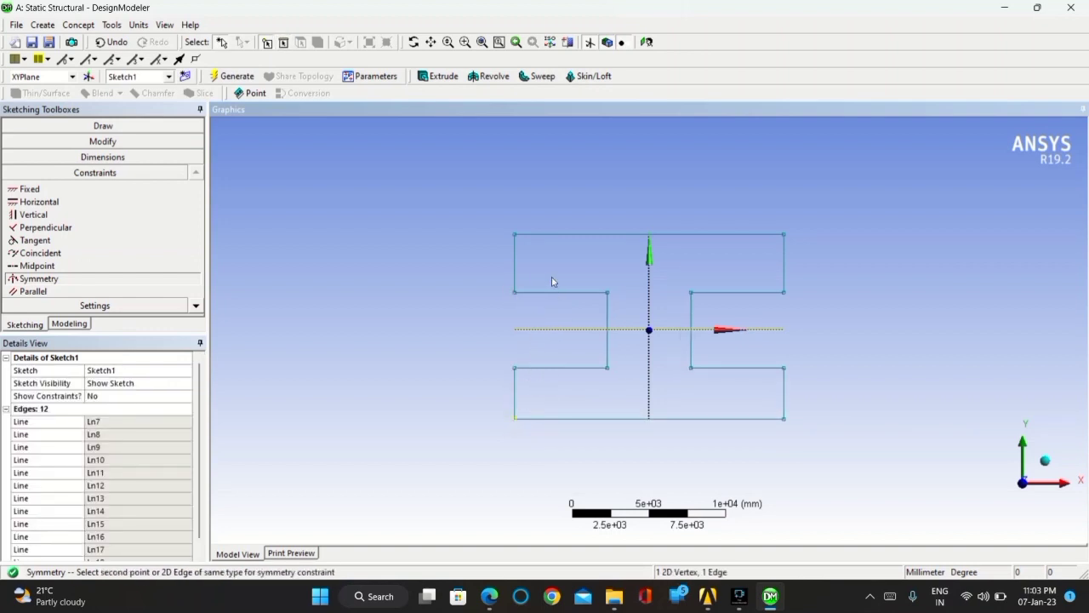
pyautogui.click(513, 235)
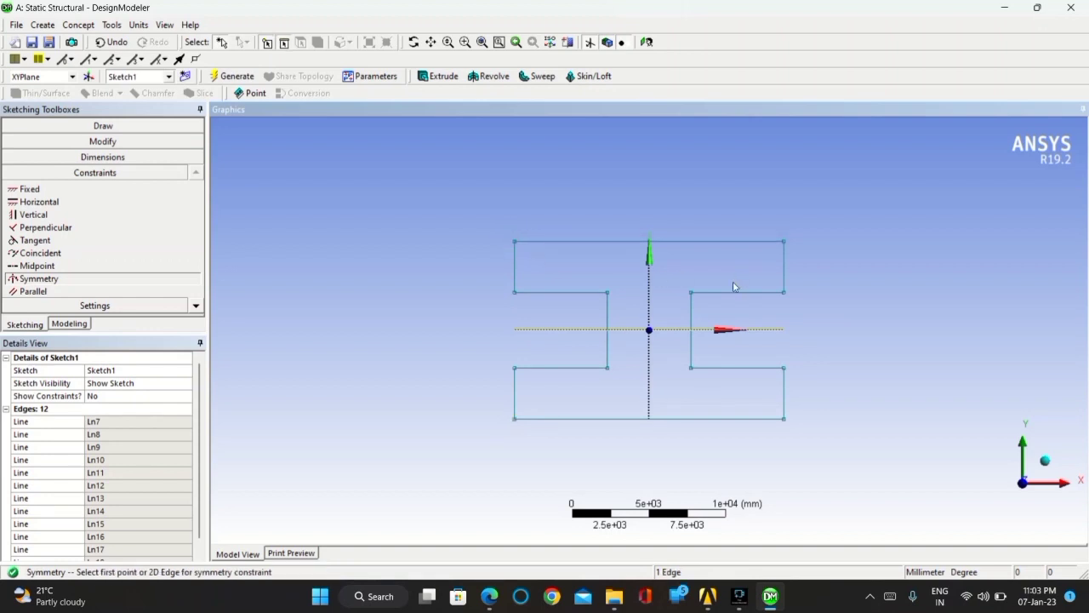
# Mirror the right web and flange corners about the horizontal axis.
pyautogui.click(691, 292)
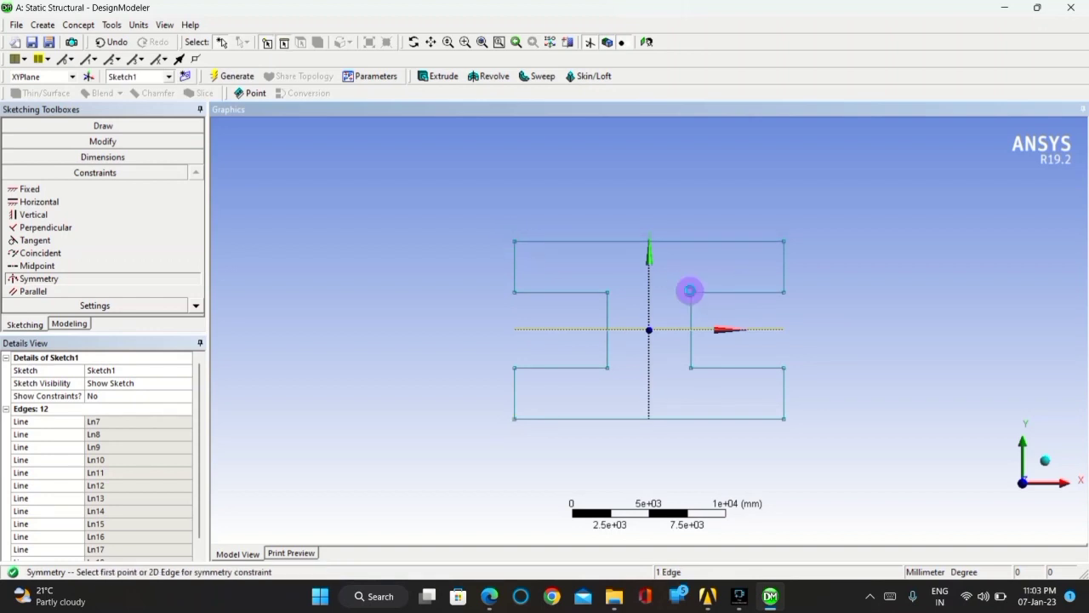
pyautogui.click(691, 368)
pyautogui.click(783, 291)
pyautogui.click(784, 367)
pyautogui.click(784, 418)
pyautogui.click(782, 244)
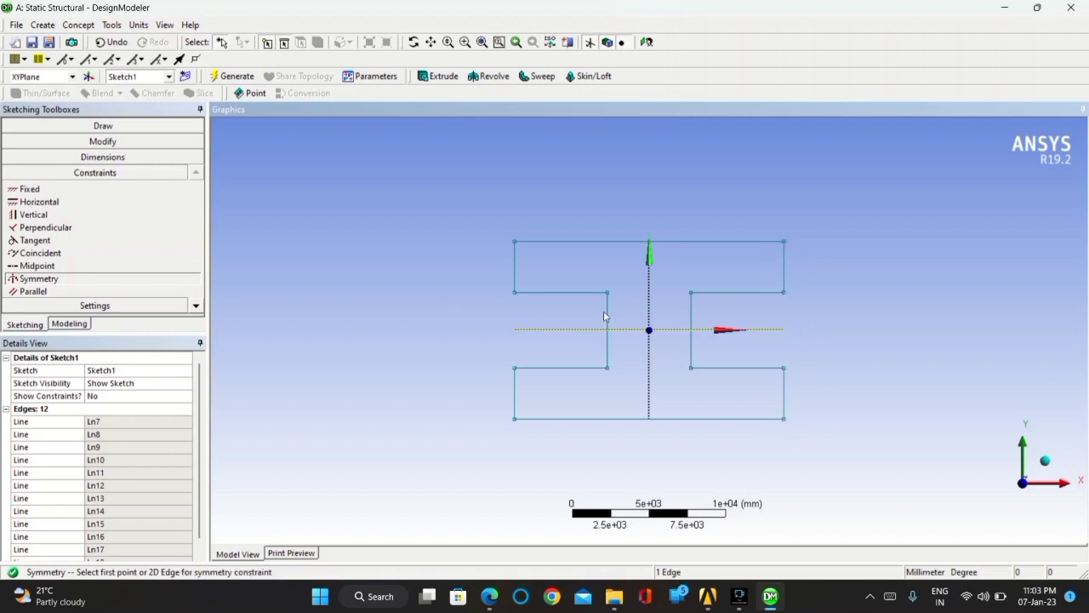
# Dimension flange width H1, flange thickness V2, horizontal H3 and web height V4.
pyautogui.click(118, 157)
pyautogui.click(572, 242)
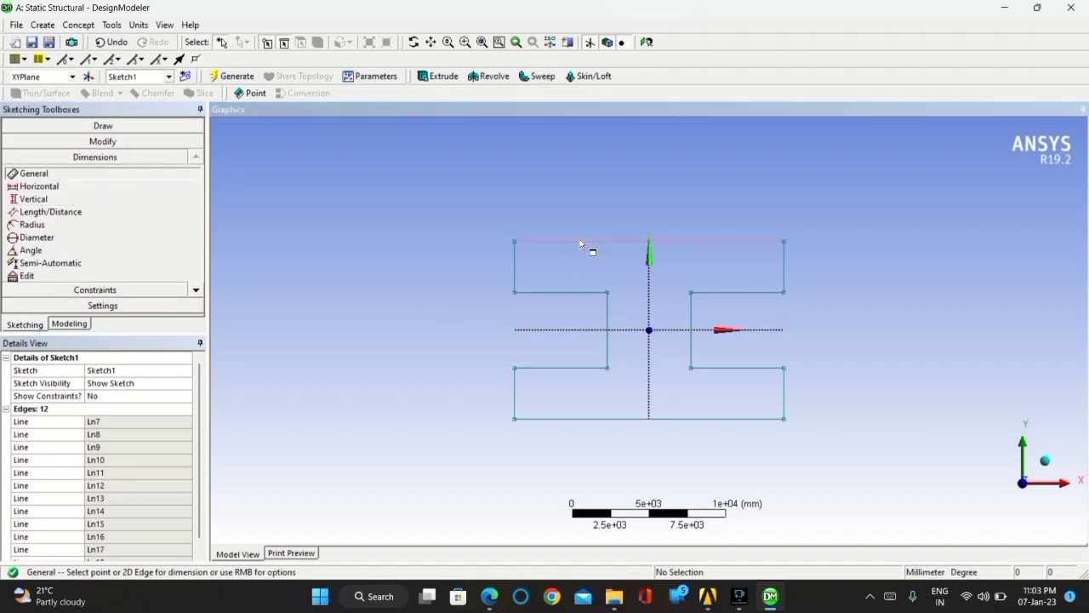
pyautogui.click(420, 193)
pyautogui.click(514, 269)
pyautogui.click(411, 255)
pyautogui.click(554, 294)
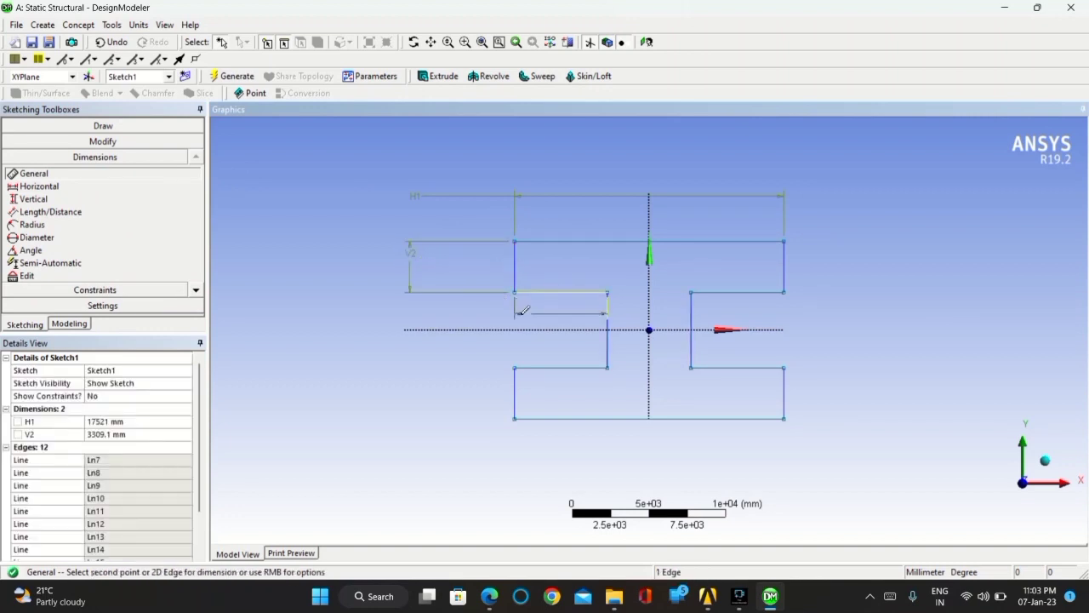
pyautogui.click(331, 331)
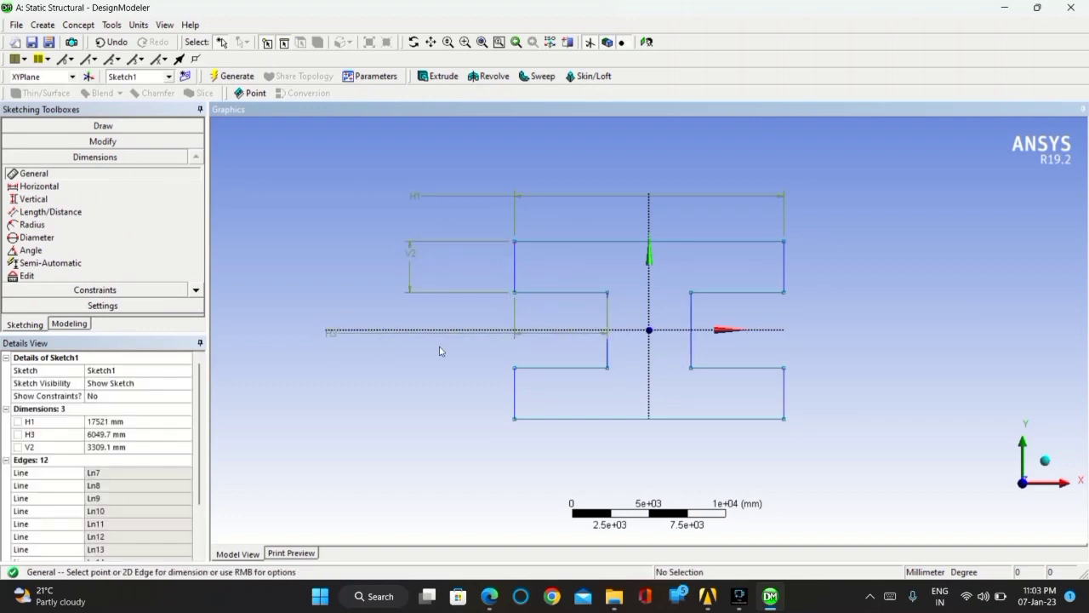
pyautogui.click(692, 346)
pyautogui.click(891, 329)
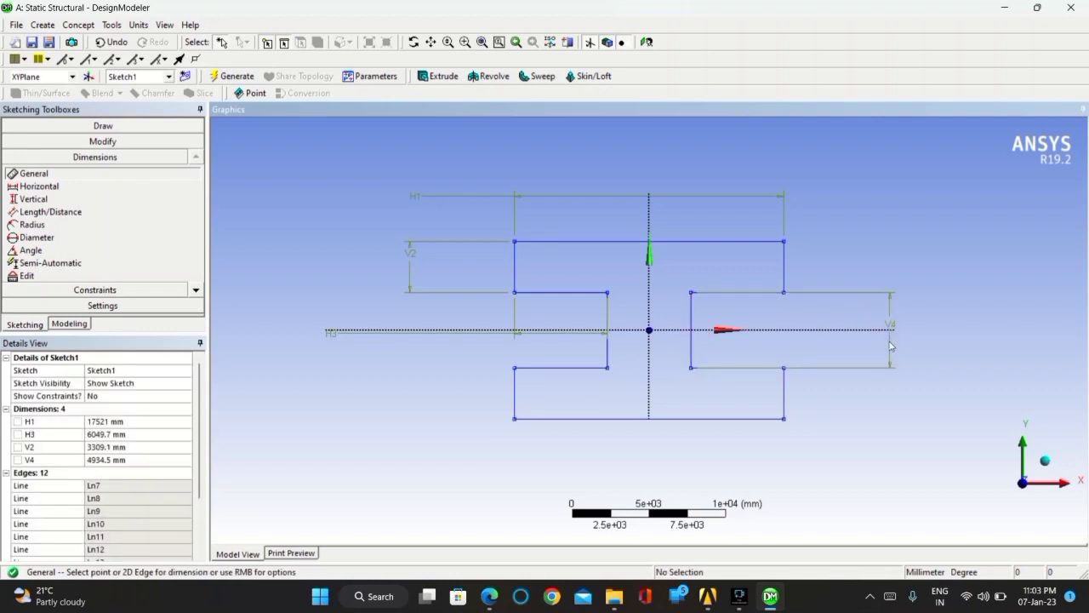
# Set H1 to 500 mm, V2 to 100 mm and V4 to 400 mm.
pyautogui.click(130, 421)
pyautogui.write('50')
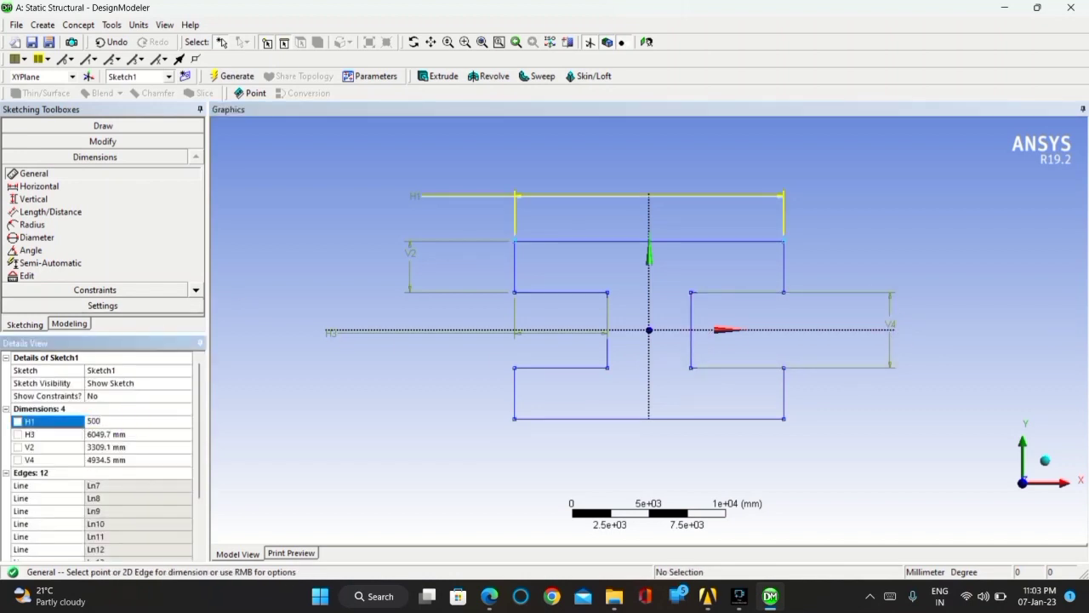
pyautogui.write('0')
pyautogui.press('Return')
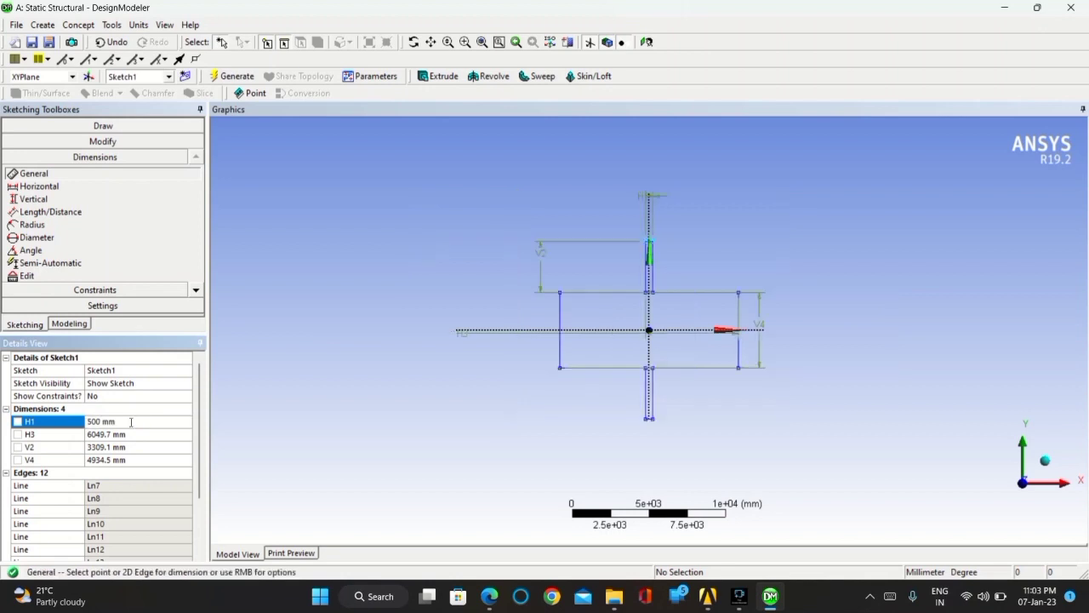
pyautogui.click(115, 434)
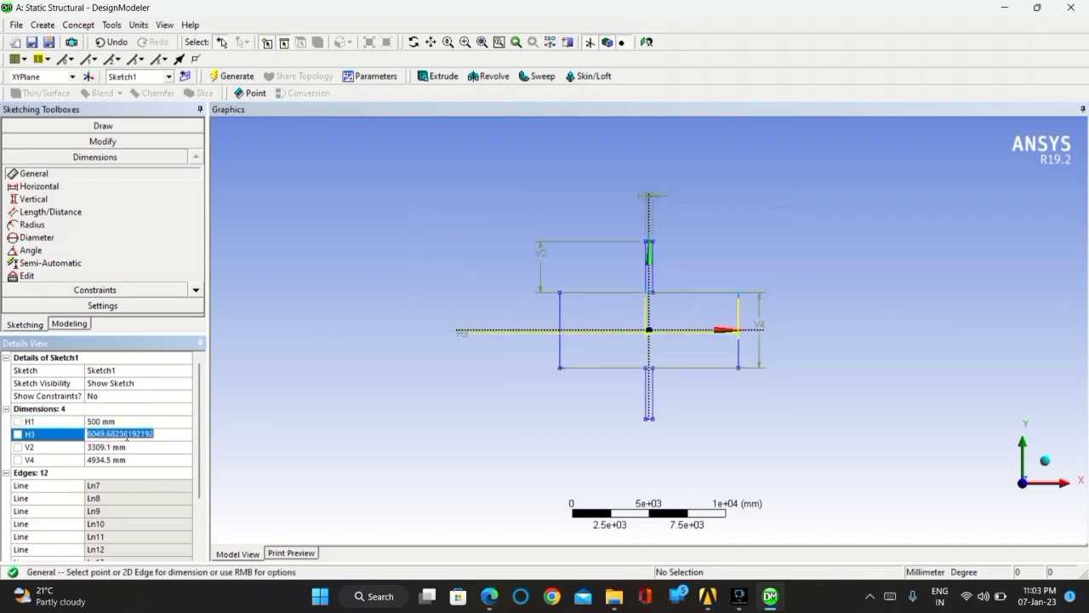
pyautogui.scroll(5, 676, 367)
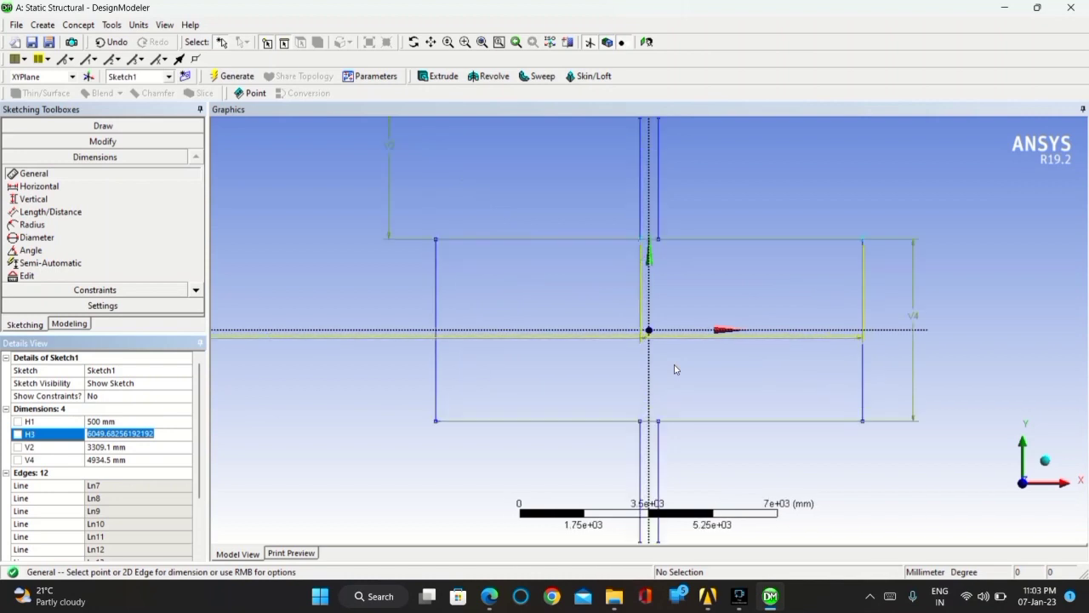
pyautogui.click(147, 444)
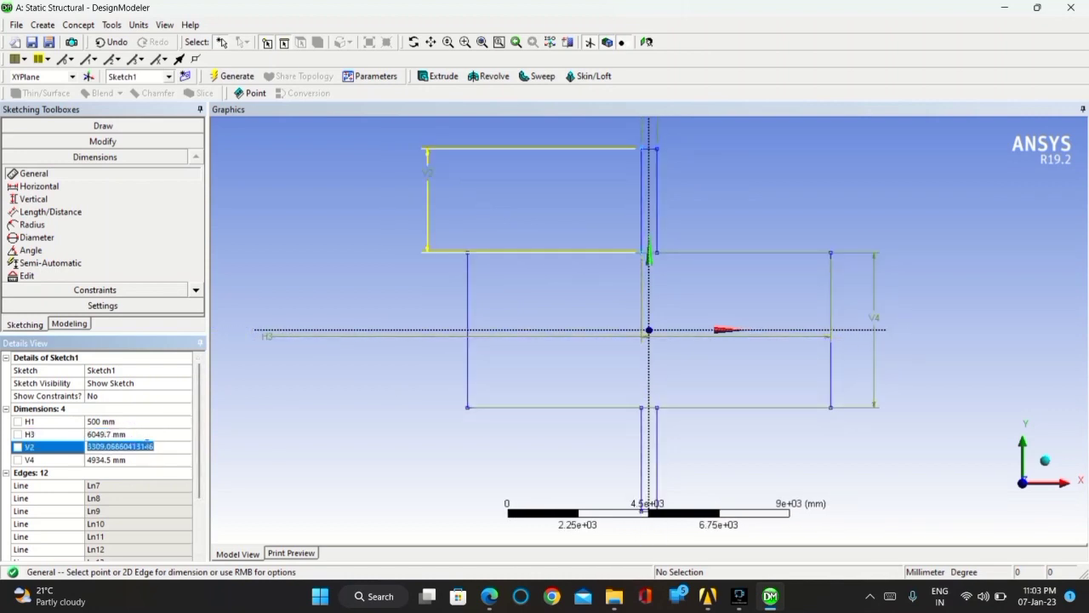
pyautogui.write('100')
pyautogui.press('Return')
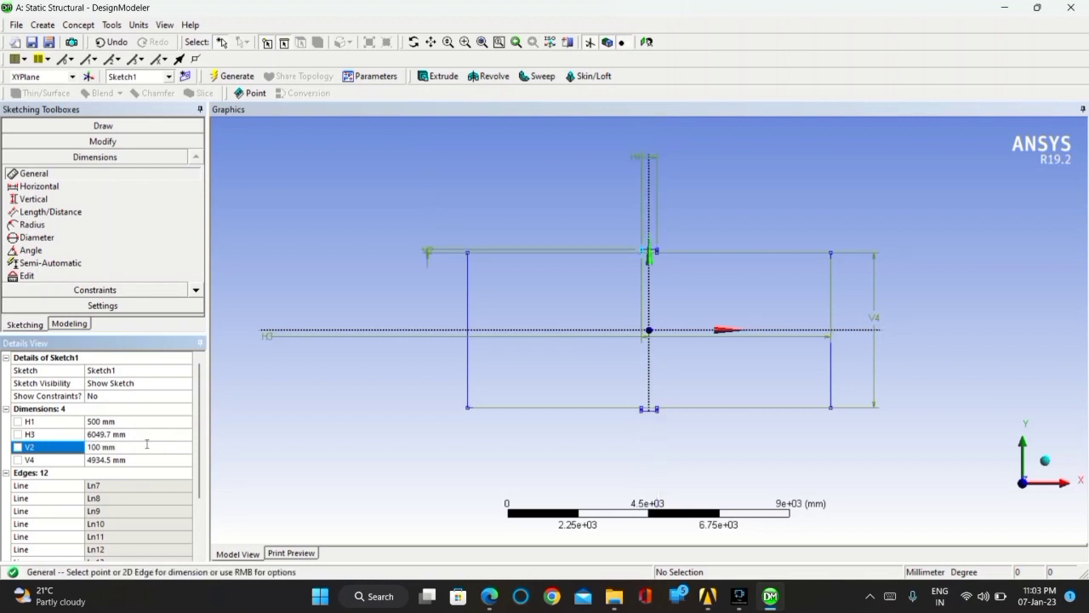
pyautogui.click(110, 459)
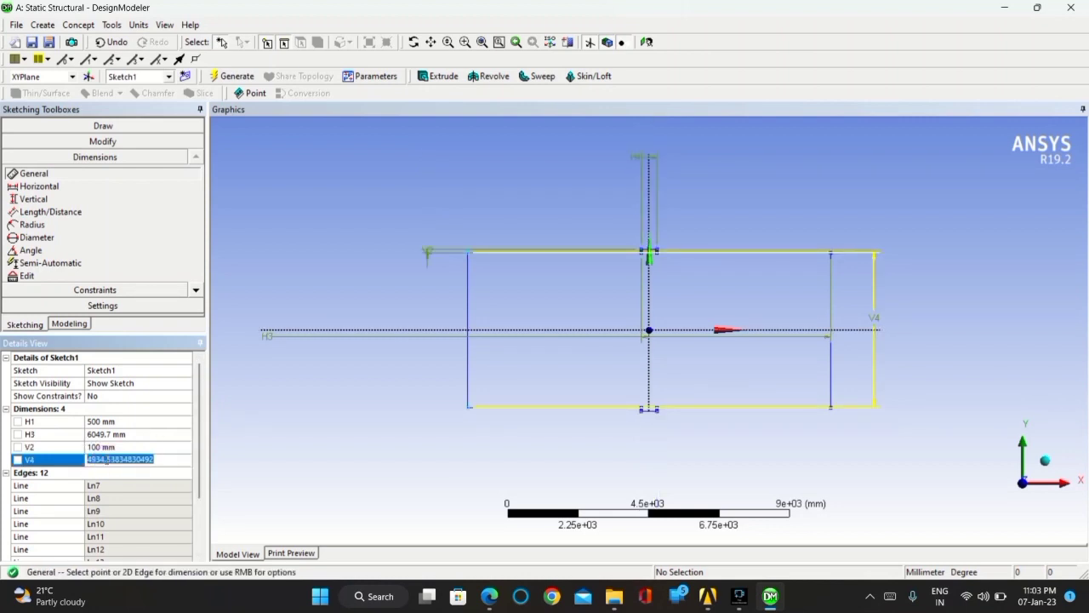
pyautogui.scroll(3, 673, 406)
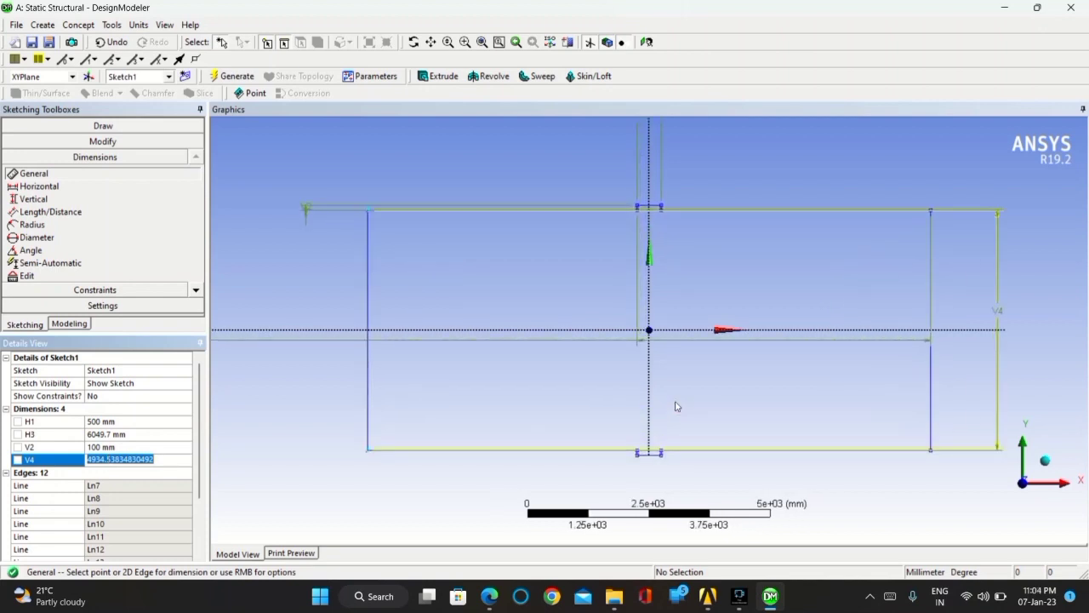
pyautogui.write('400')
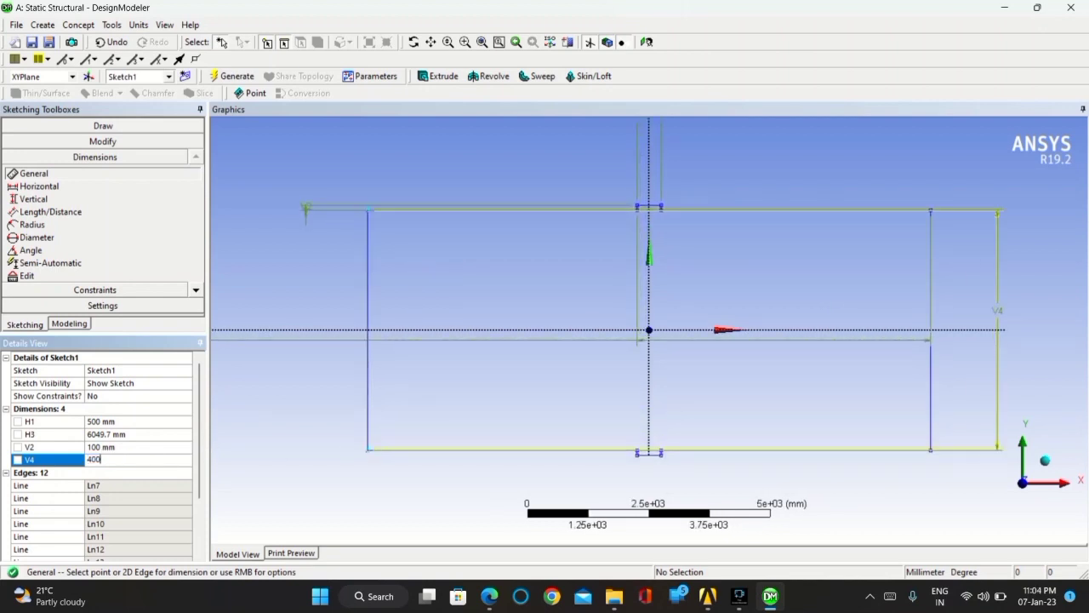
pyautogui.press('Return')
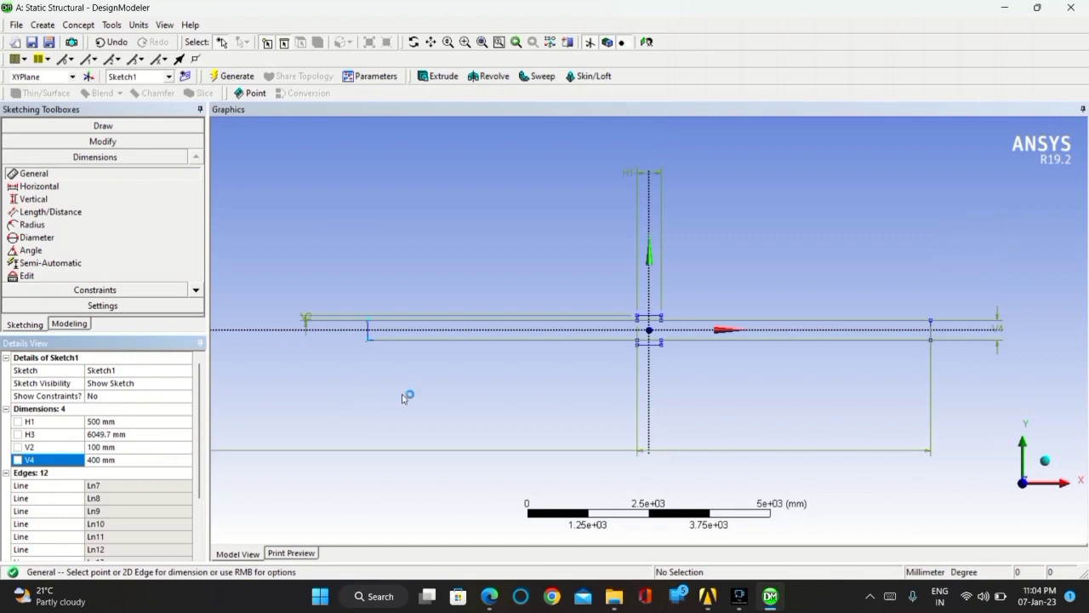
# Set H3 to 200 mm and regenerate the resized section.
pyautogui.scroll(4, 590, 331)
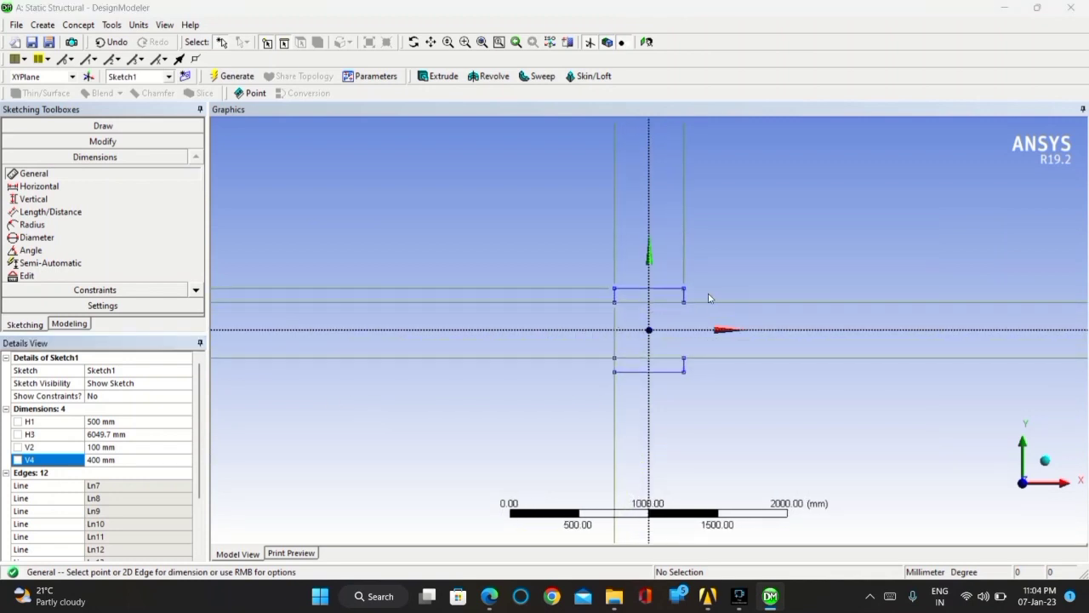
pyautogui.scroll(3, 713, 297)
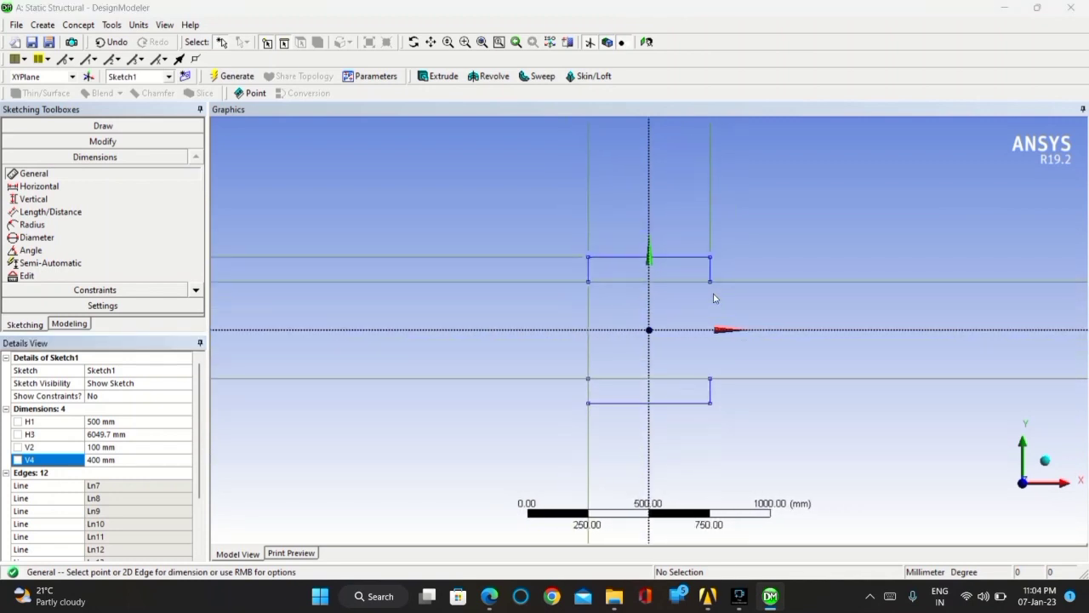
pyautogui.scroll(-5, 713, 297)
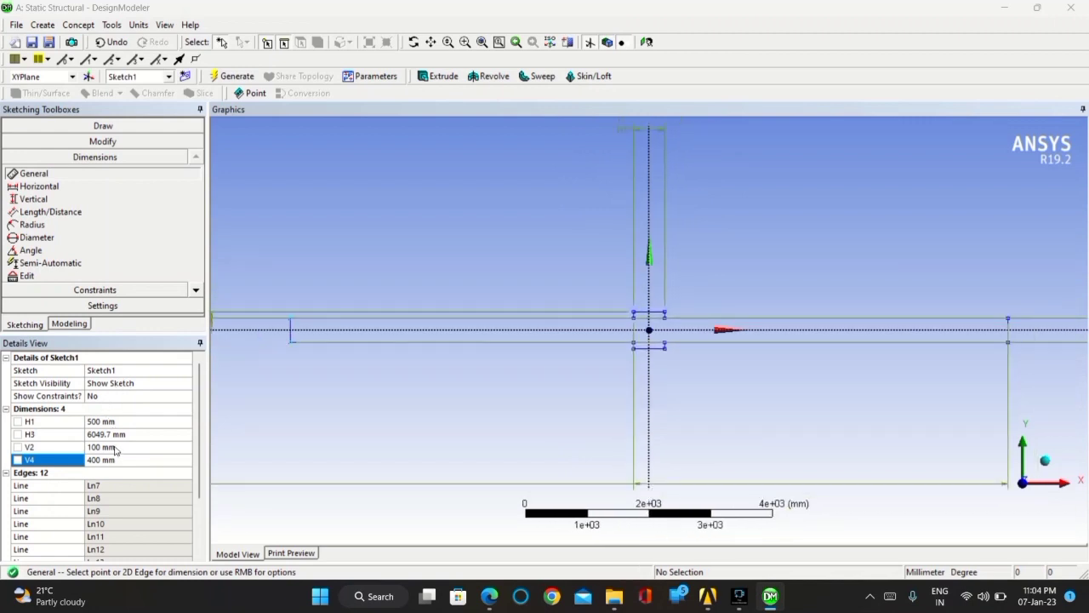
pyautogui.click(114, 434)
pyautogui.write('200')
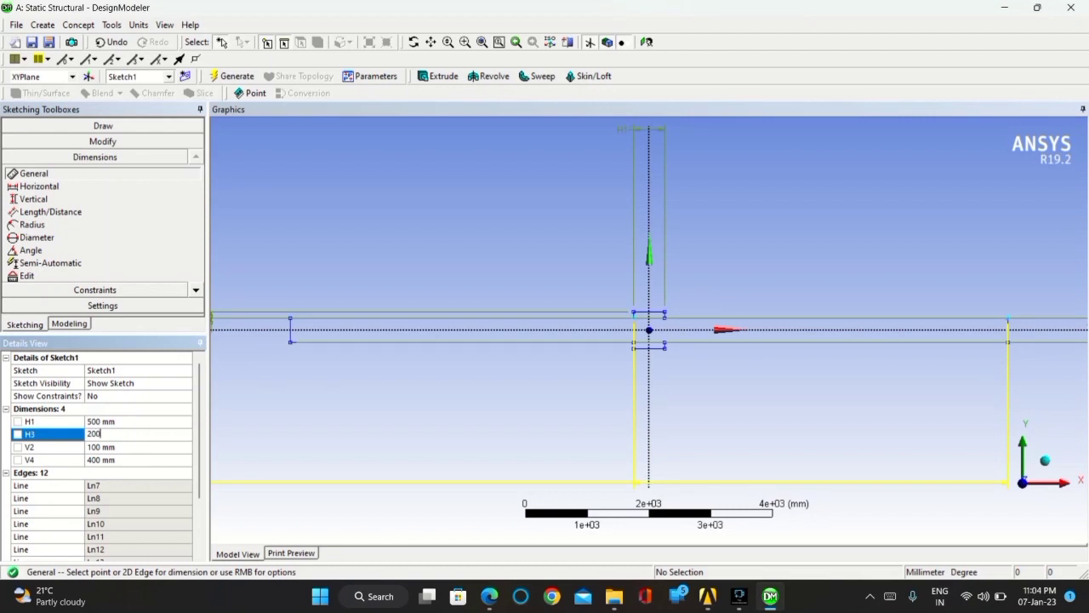
pyautogui.press('Return')
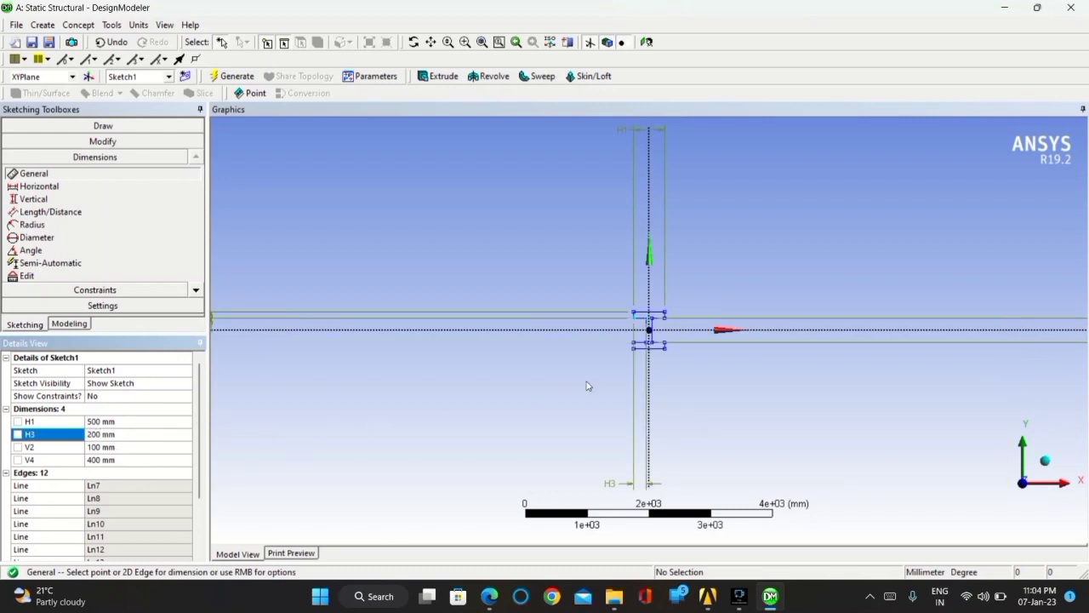
pyautogui.scroll(10, 634, 345)
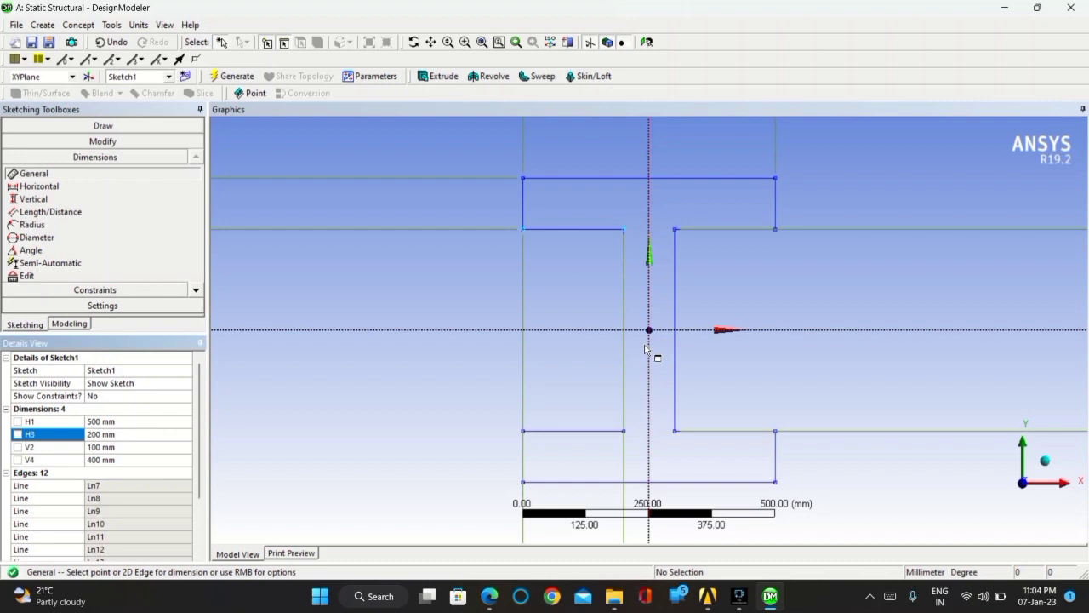
pyautogui.scroll(-2, 645, 344)
pyautogui.click(234, 76)
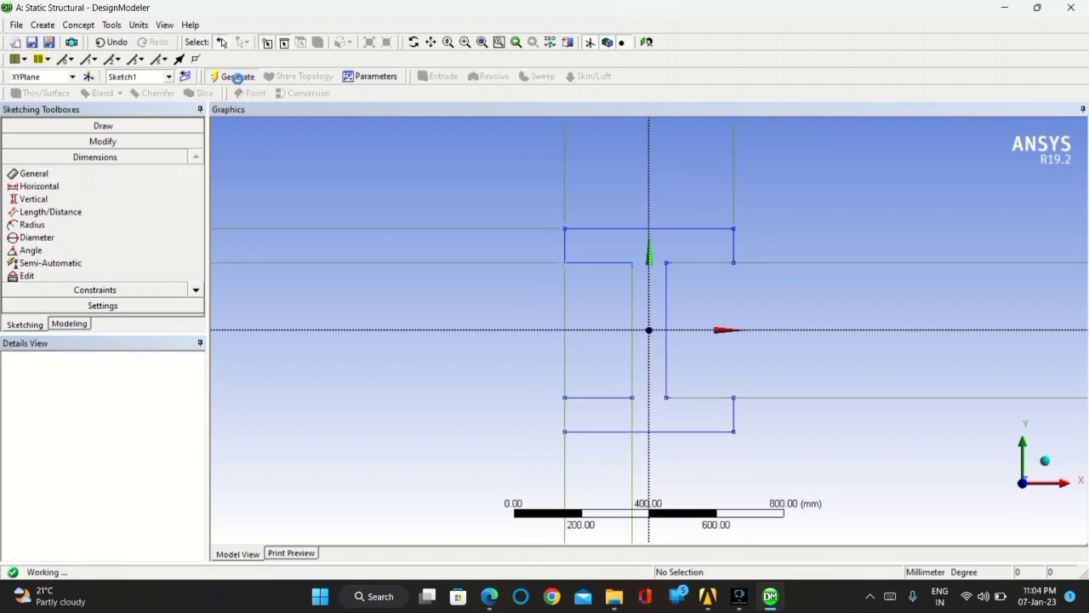
# Create Plane5 from the XYPlane offset 1000 mm along Z and generate it.
pyautogui.click(69, 324)
pyautogui.click(92, 187)
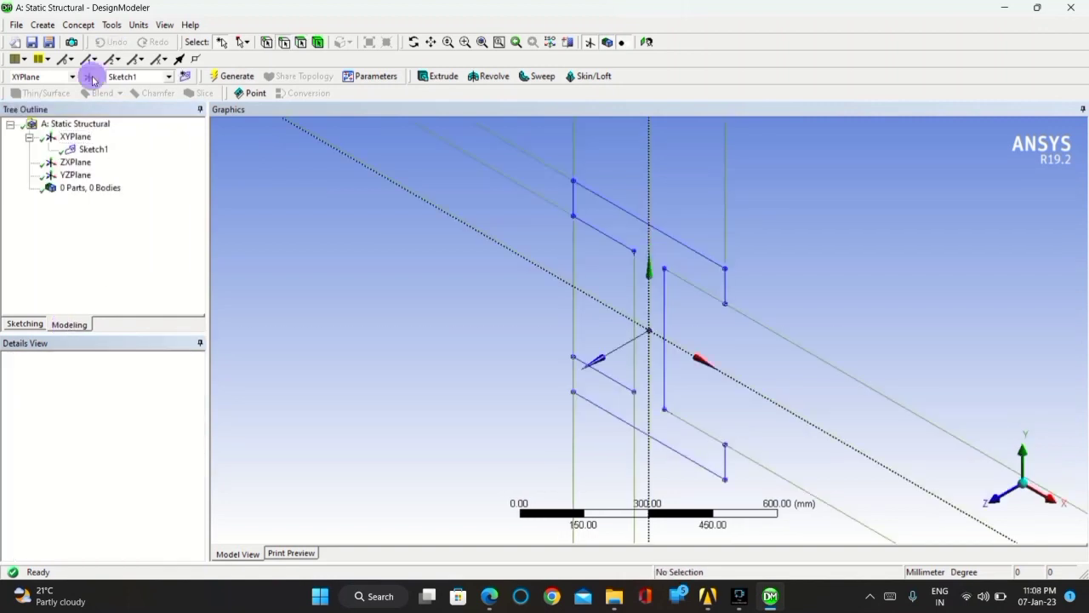
pyautogui.click(89, 75)
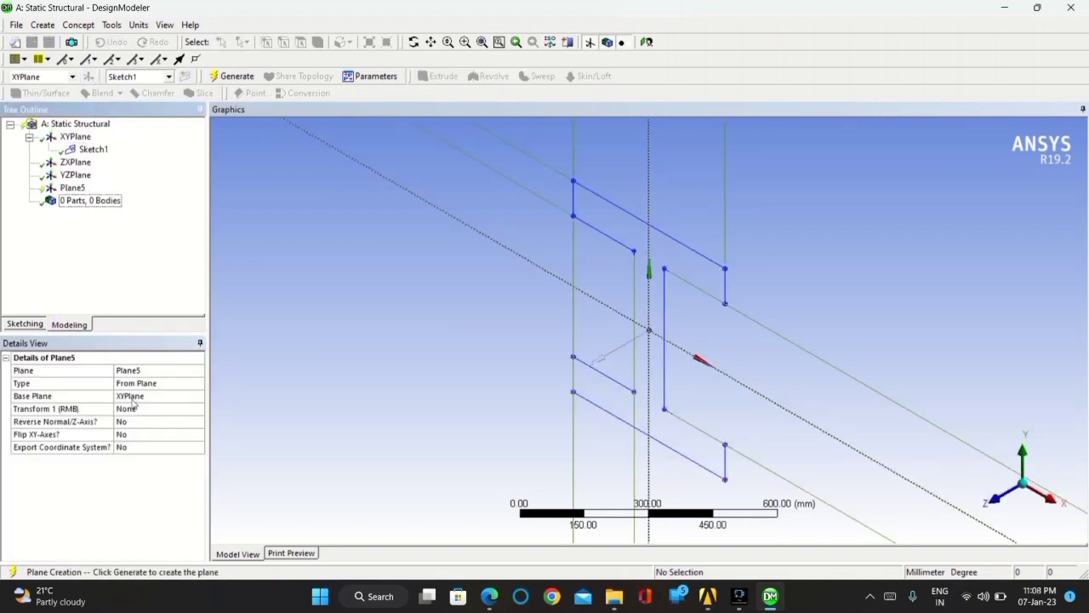
pyautogui.click(133, 408)
pyautogui.click(198, 409)
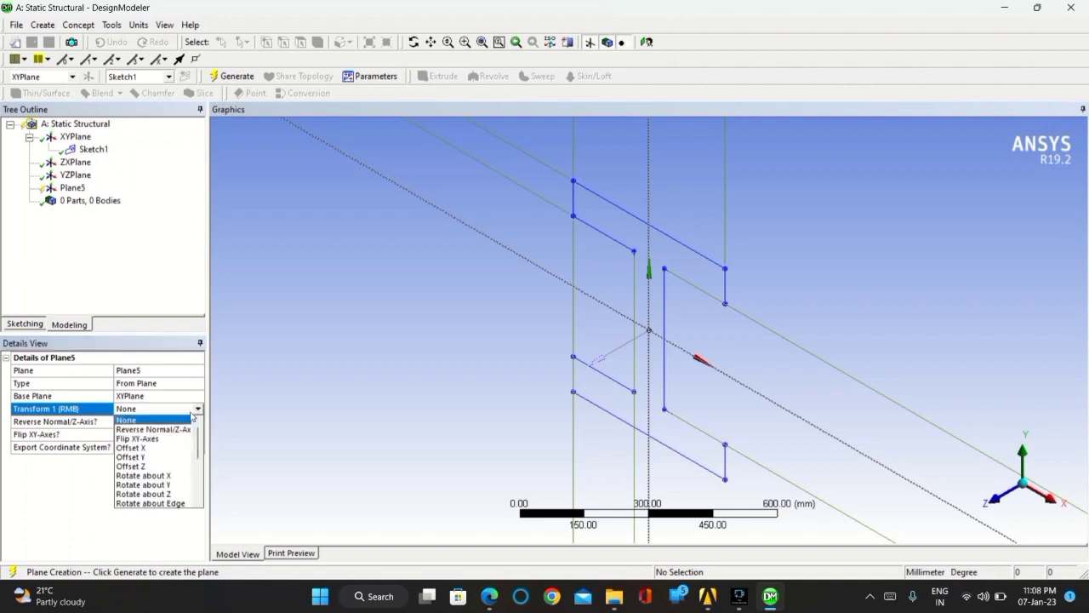
pyautogui.click(150, 466)
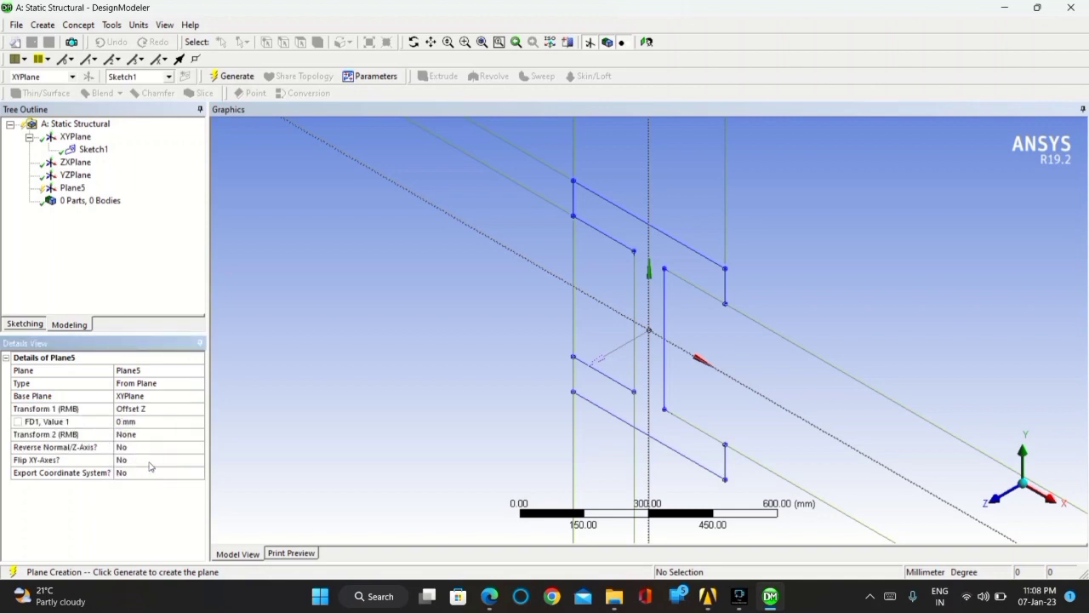
pyautogui.click(135, 422)
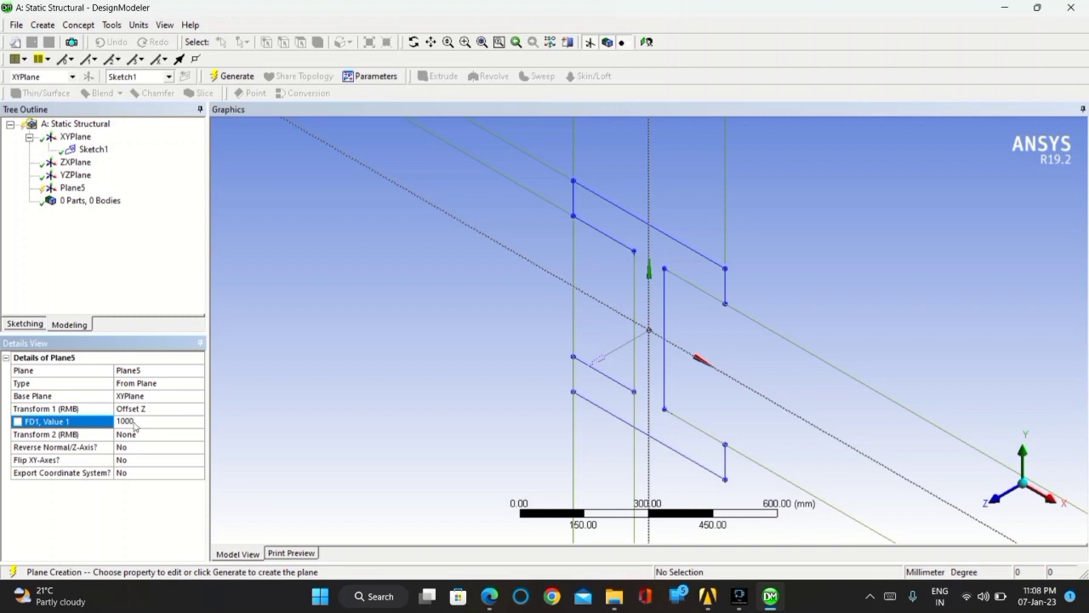
pyautogui.press('Return')
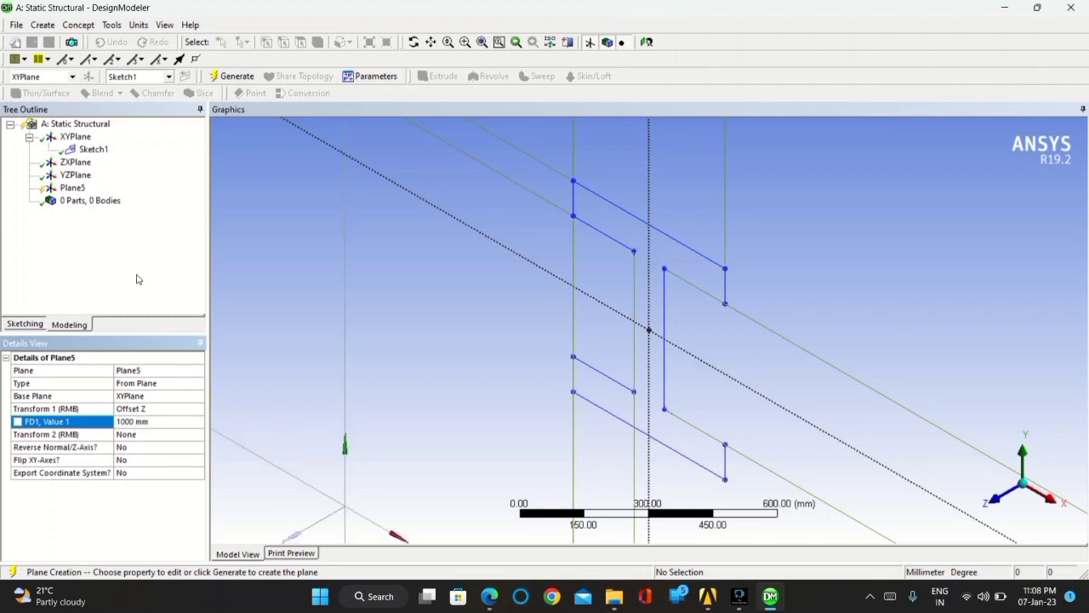
pyautogui.click(242, 77)
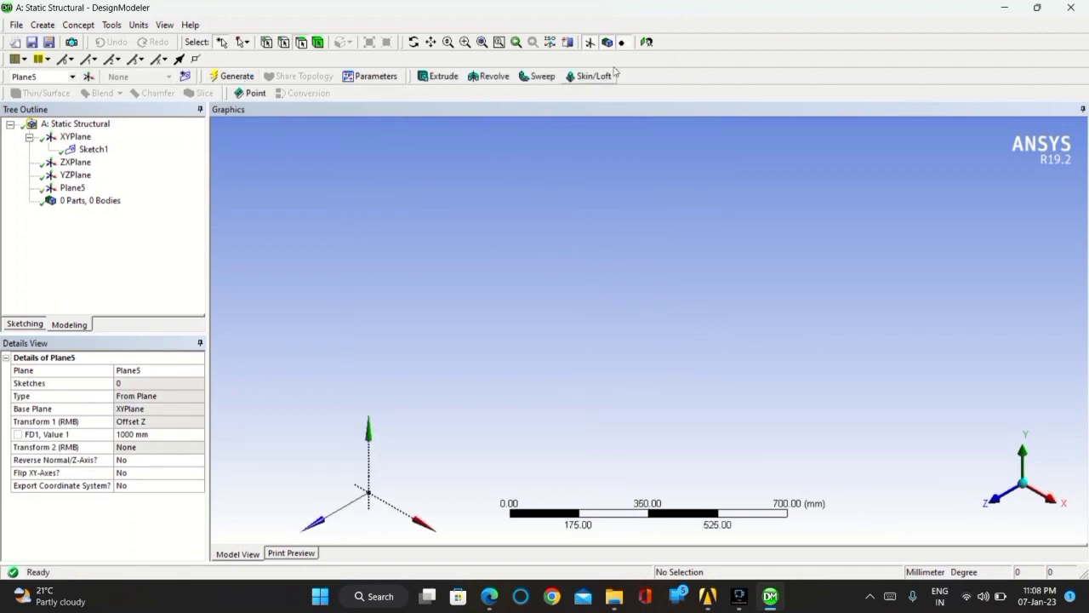
# Start Sketch3 on Plane5, viewed head-on, with the Polyline tool.
pyautogui.click(646, 42)
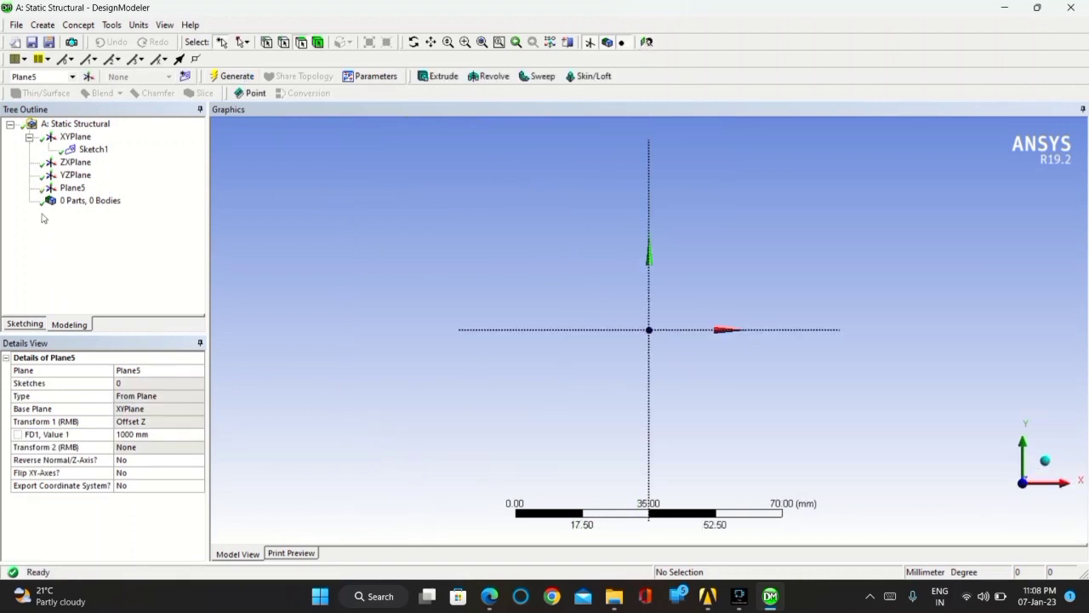
pyautogui.click(186, 77)
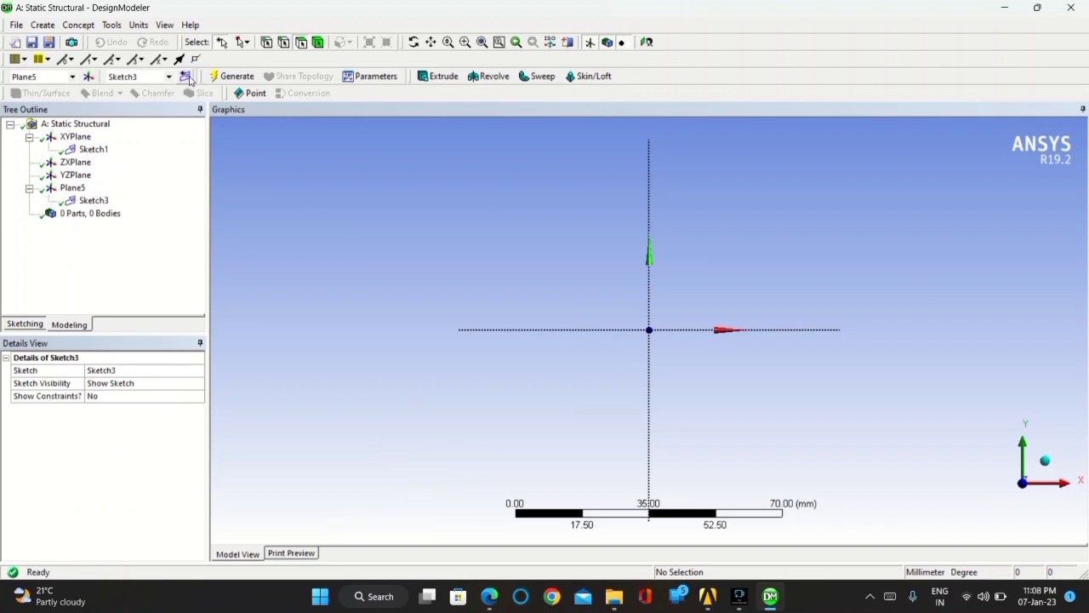
pyautogui.click(104, 201)
pyautogui.click(24, 325)
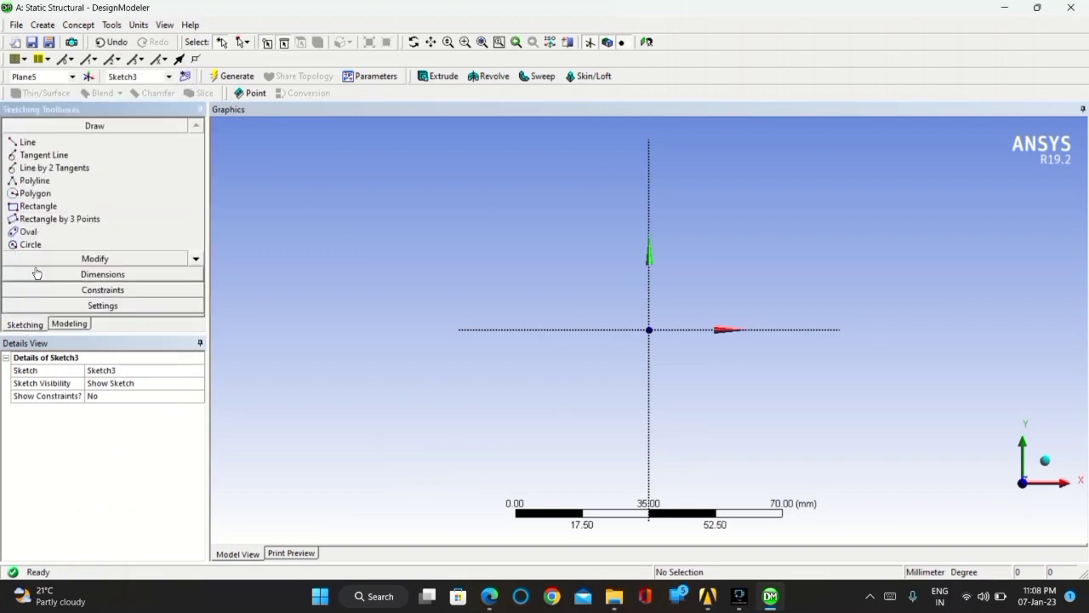
pyautogui.click(35, 181)
# Draw the rough I-section outline and close it into a 12-edge loop.
pyautogui.click(555, 223)
pyautogui.click(742, 216)
pyautogui.click(677, 272)
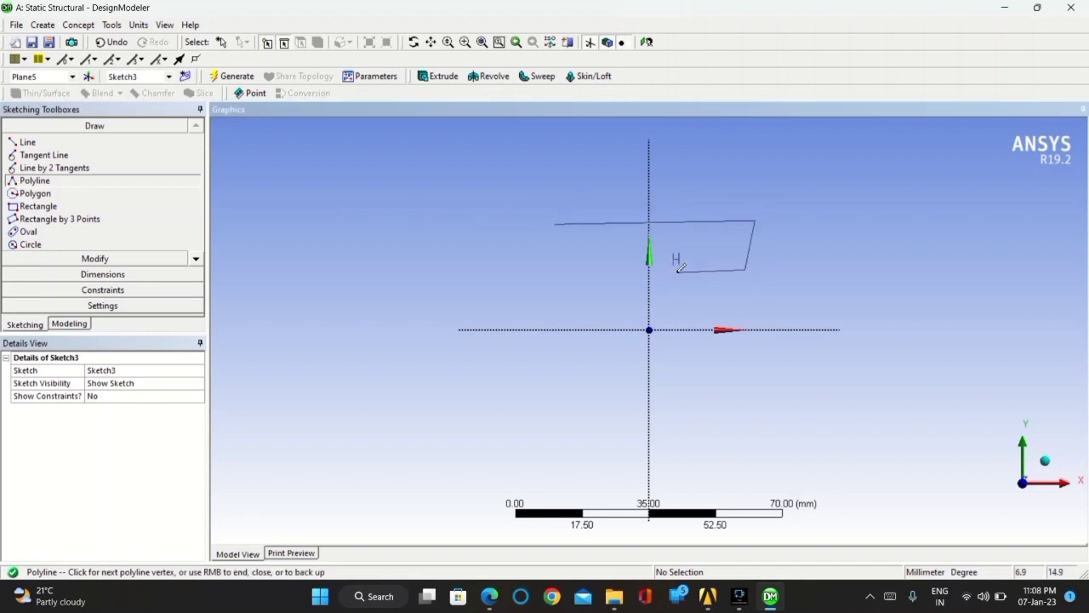
pyautogui.click(674, 394)
pyautogui.click(765, 401)
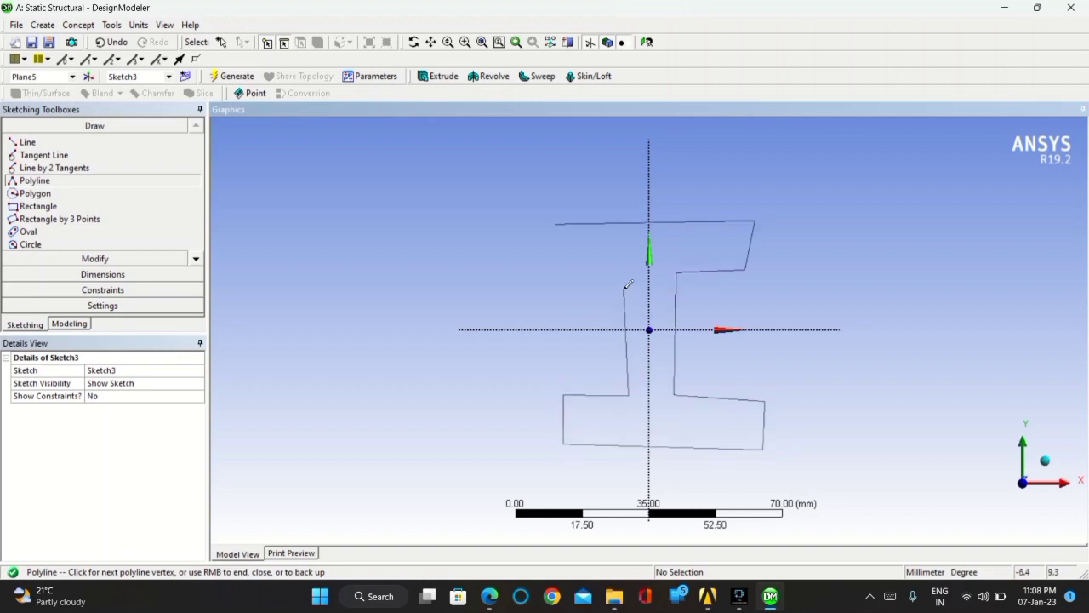
pyautogui.click(555, 222)
pyautogui.rightClick(578, 179)
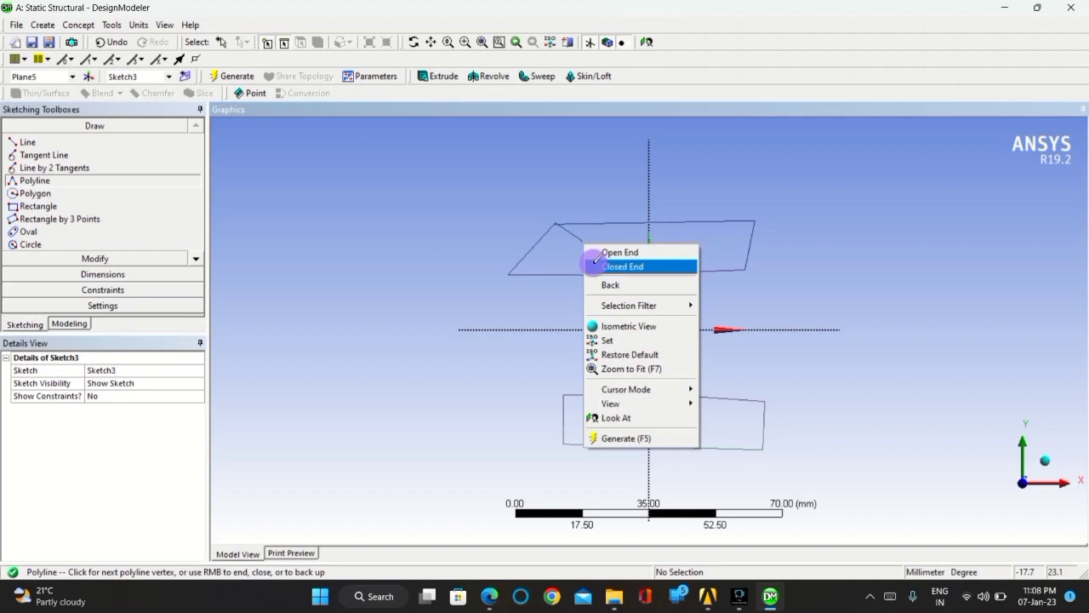
pyautogui.click(602, 197)
pyautogui.scroll(2, 574, 232)
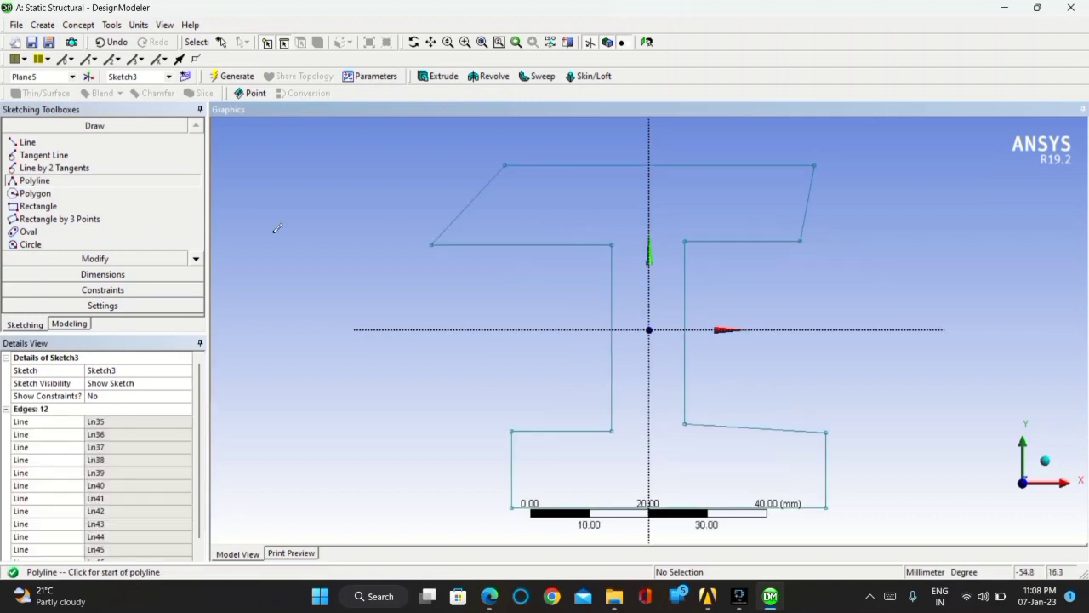
# Constrain the bottom, upper flange and top edges of the I-section outline to be horizontal.
pyautogui.click(102, 289)
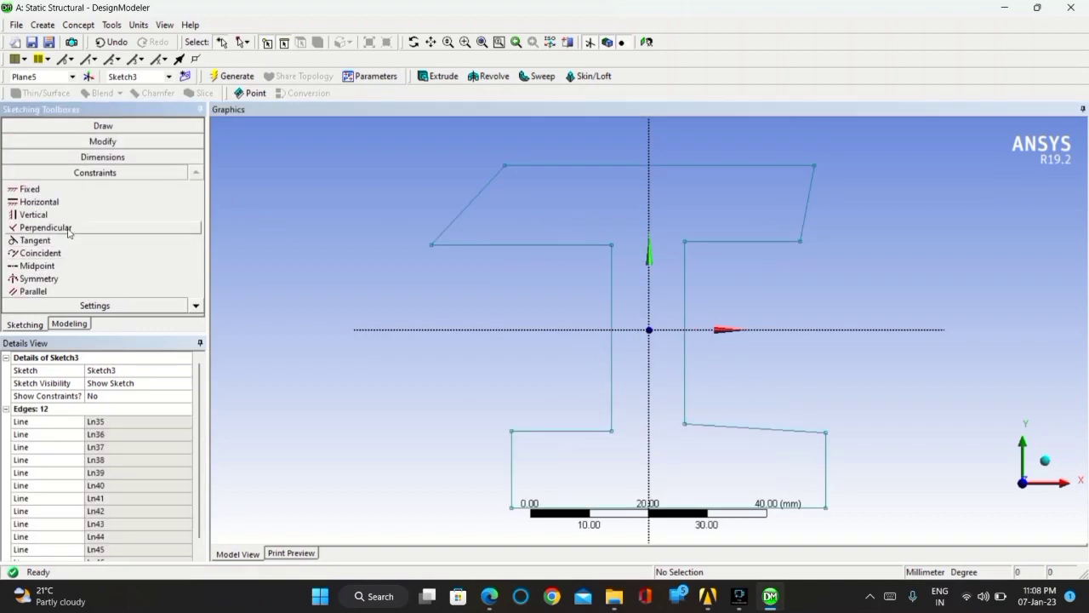
pyautogui.click(65, 201)
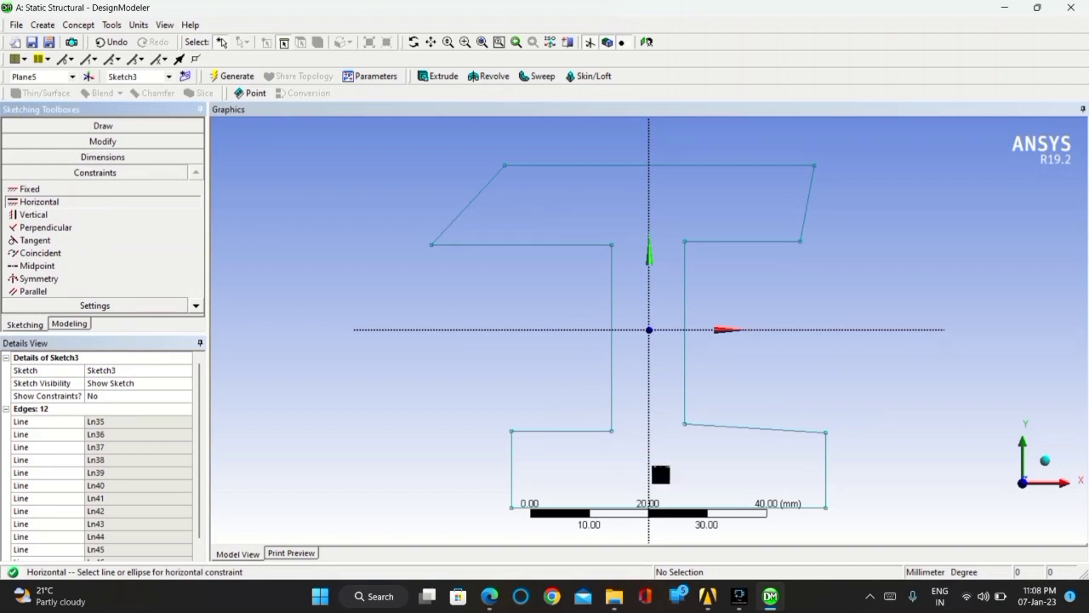
pyautogui.click(763, 429)
pyautogui.click(560, 431)
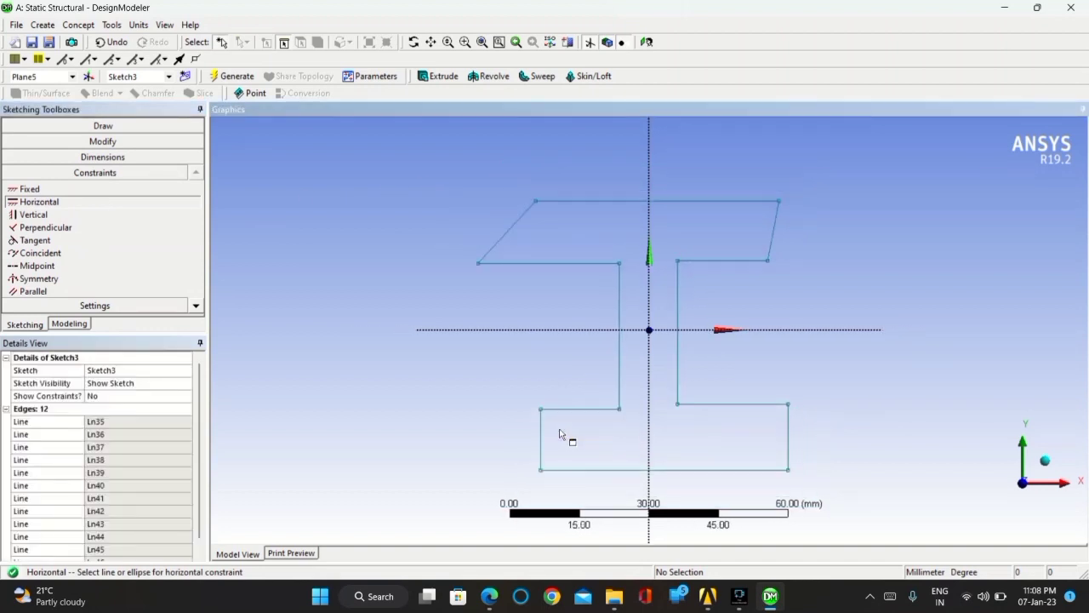
pyautogui.click(583, 263)
pyautogui.click(722, 260)
pyautogui.click(703, 201)
# Make the slanted left edge and the flange end edges vertical.
pyautogui.click(51, 214)
pyautogui.click(518, 220)
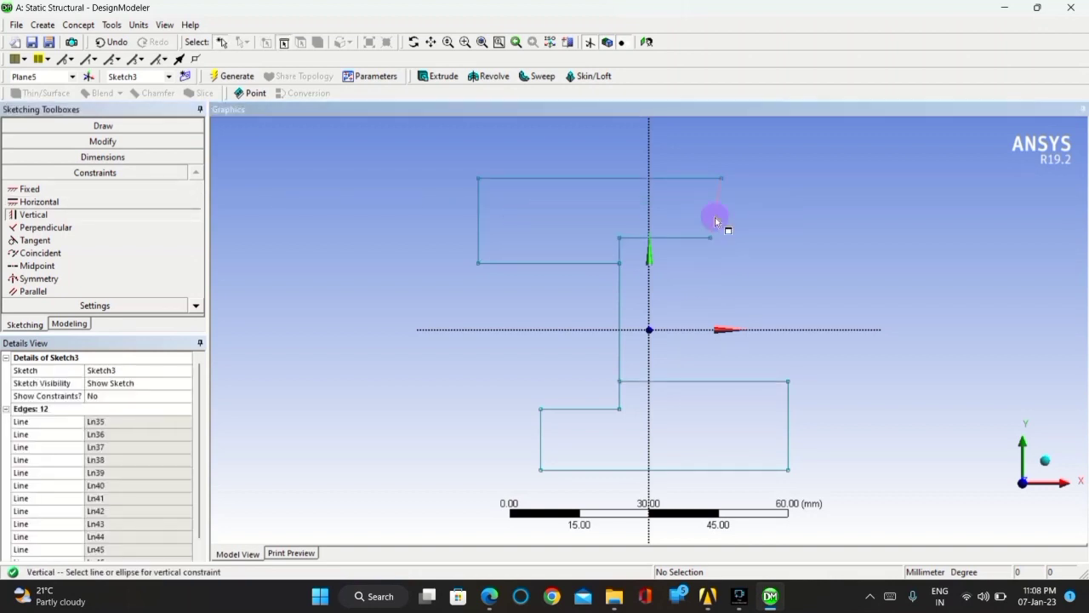
pyautogui.click(715, 219)
pyautogui.click(789, 437)
pyautogui.click(698, 469)
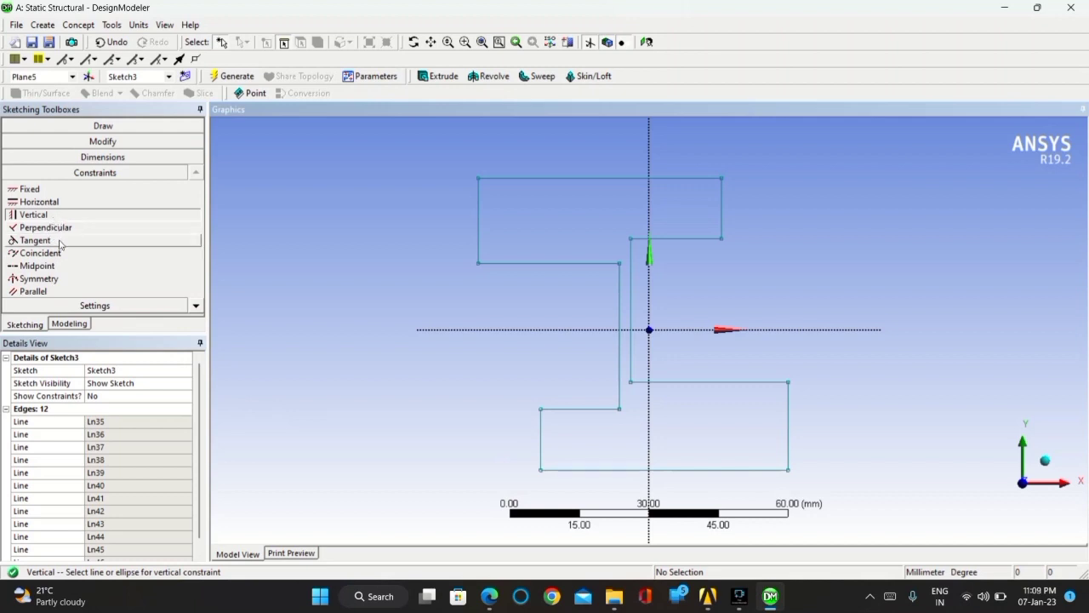
# Mirror the web lines, upper flange edges and web bottom corners about the vertical axis.
pyautogui.click(57, 278)
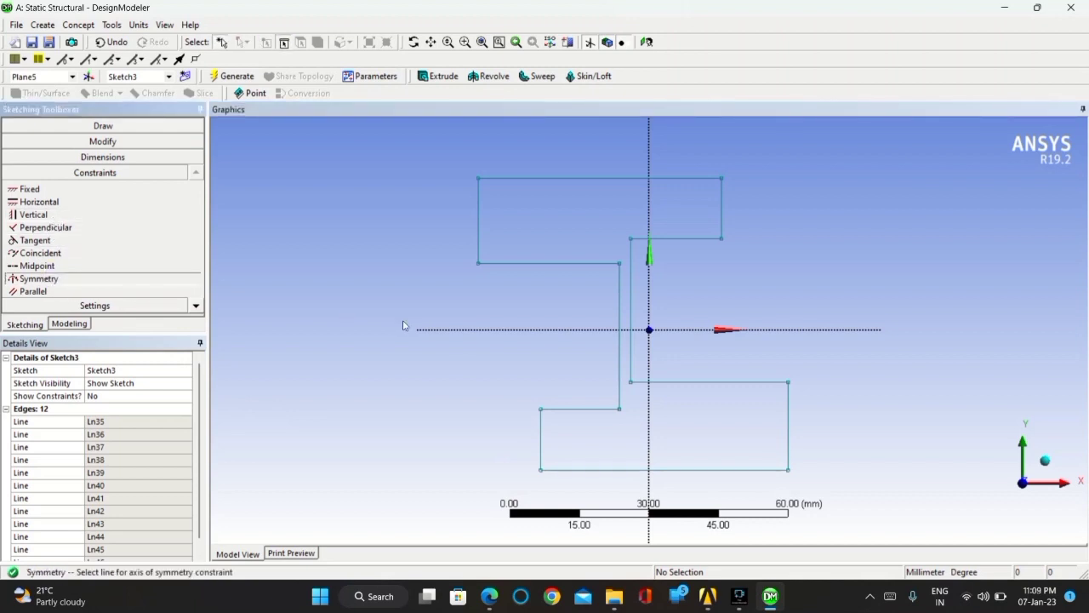
pyautogui.click(649, 412)
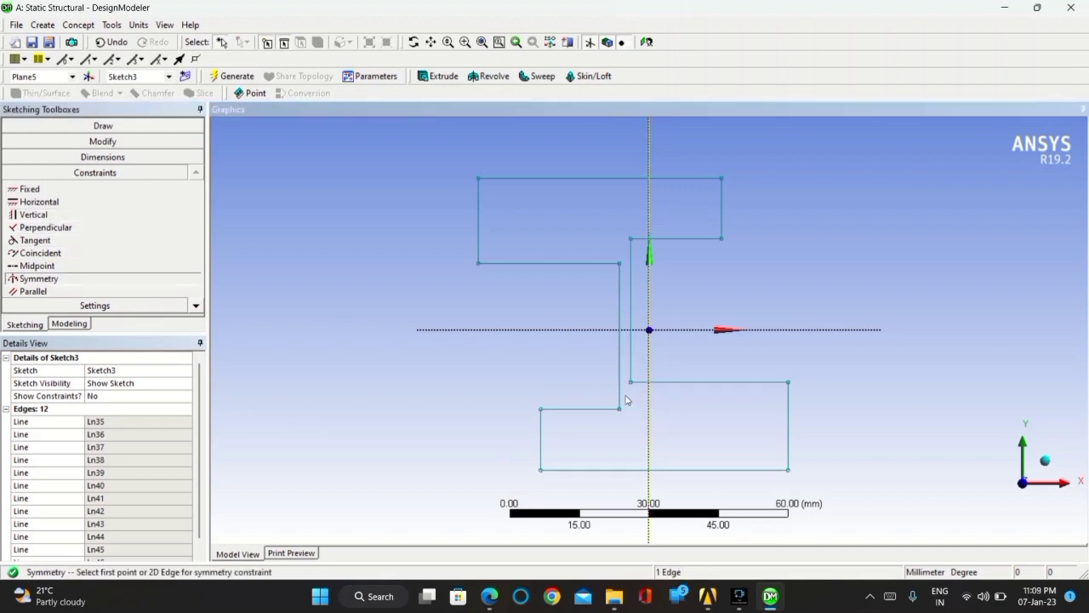
pyautogui.click(621, 393)
pyautogui.click(631, 368)
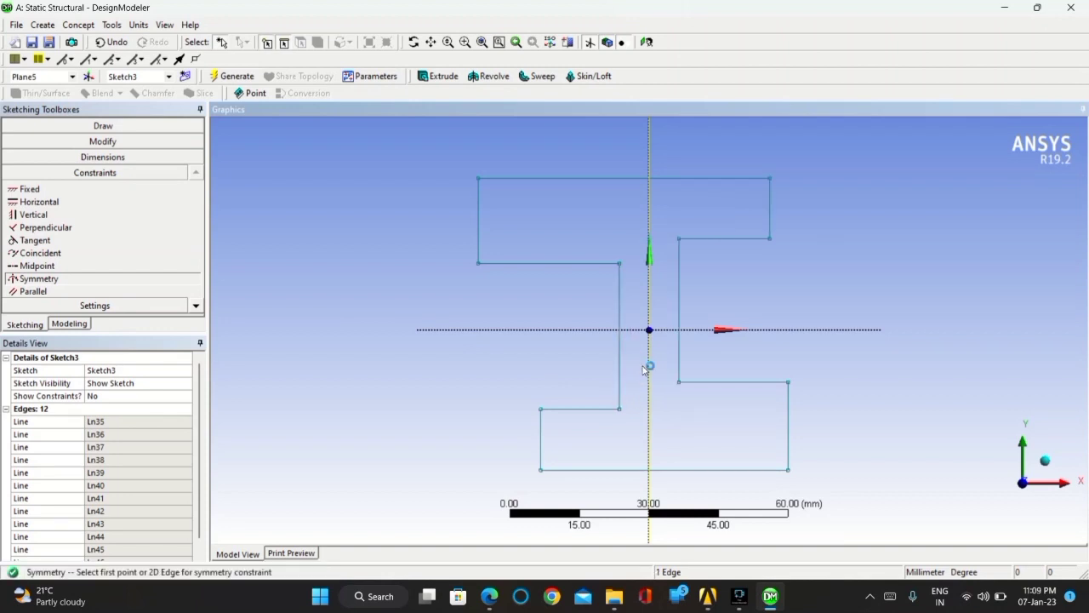
pyautogui.click(622, 264)
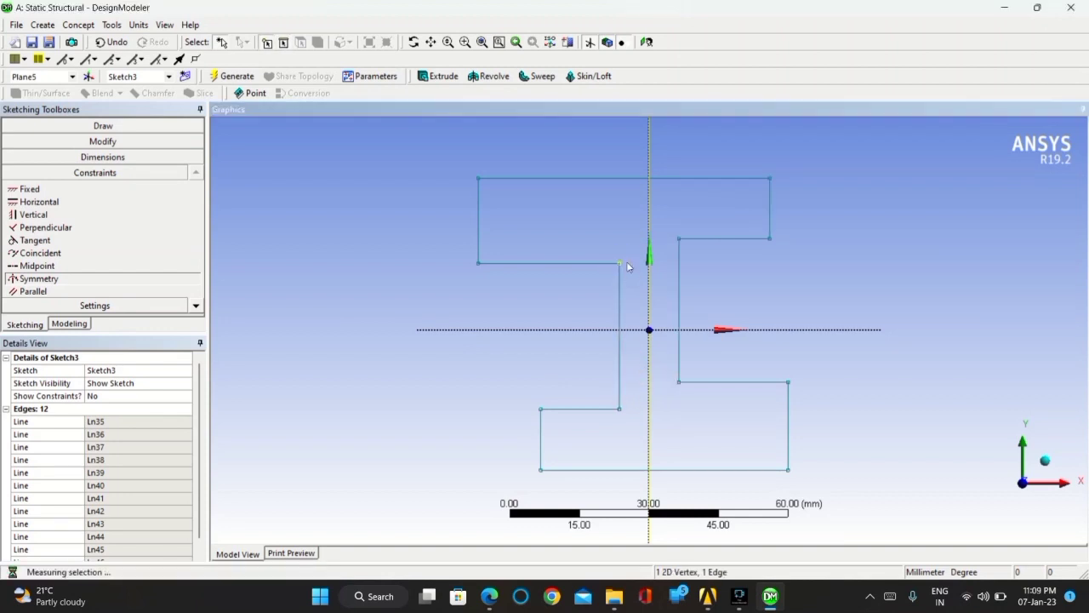
pyautogui.click(680, 238)
pyautogui.click(680, 381)
pyautogui.click(620, 410)
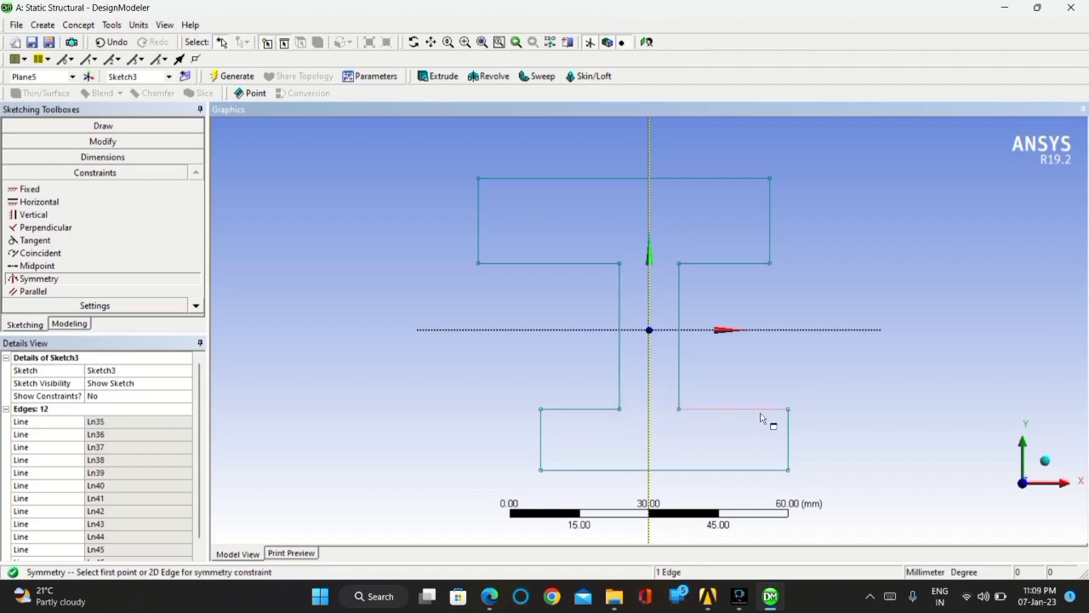
# Pair the bottom-flange, web-top and top-flange corners symmetrically about the vertical axis.
pyautogui.click(789, 410)
pyautogui.click(541, 412)
pyautogui.click(542, 469)
pyautogui.click(758, 468)
pyautogui.click(680, 265)
pyautogui.click(618, 263)
pyautogui.click(479, 263)
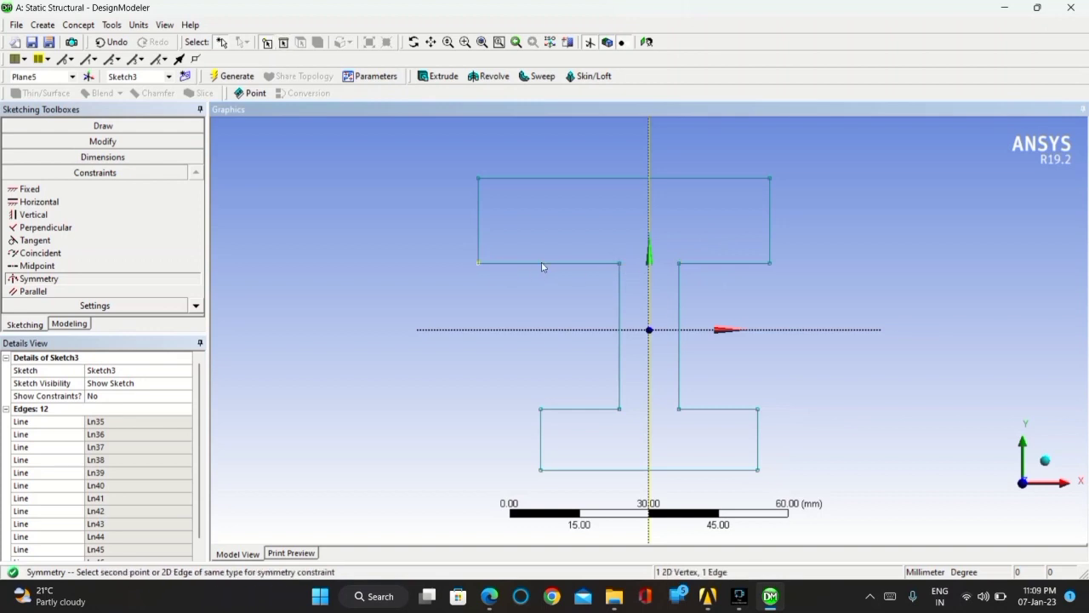
pyautogui.click(769, 262)
pyautogui.click(821, 178)
pyautogui.click(478, 178)
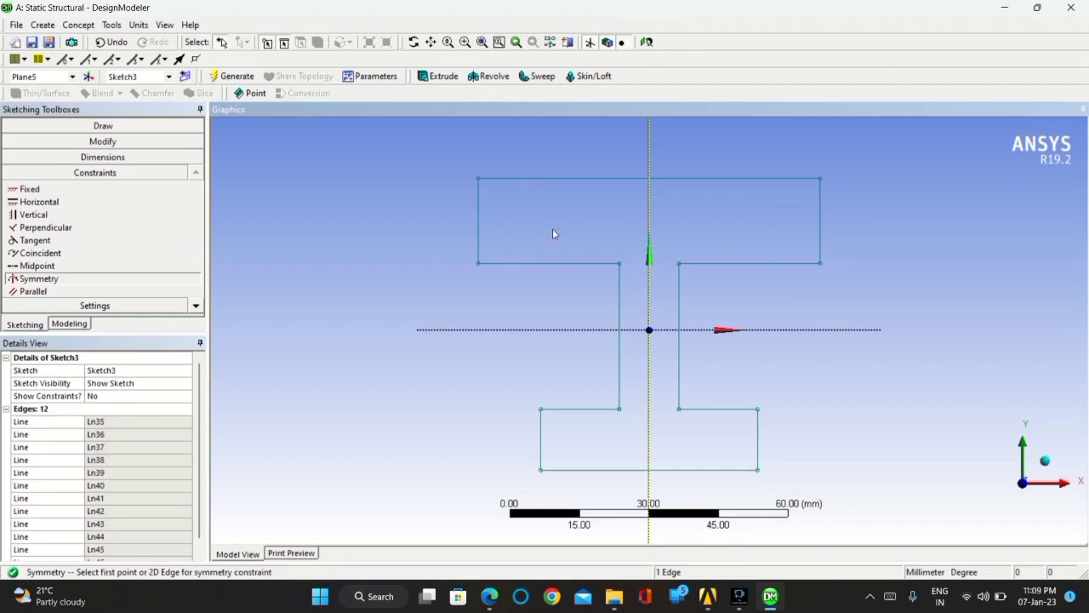
pyautogui.click(80, 266)
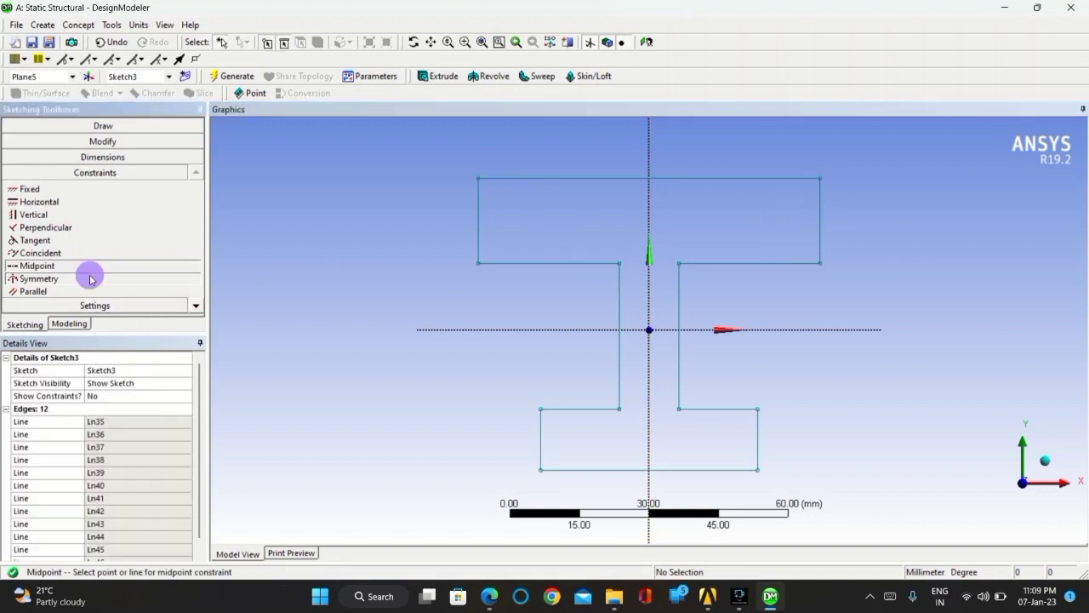
pyautogui.click(92, 279)
# Try a horizontal-axis symmetry on the right flange edges, then undo the over-constrained result.
pyautogui.click(751, 329)
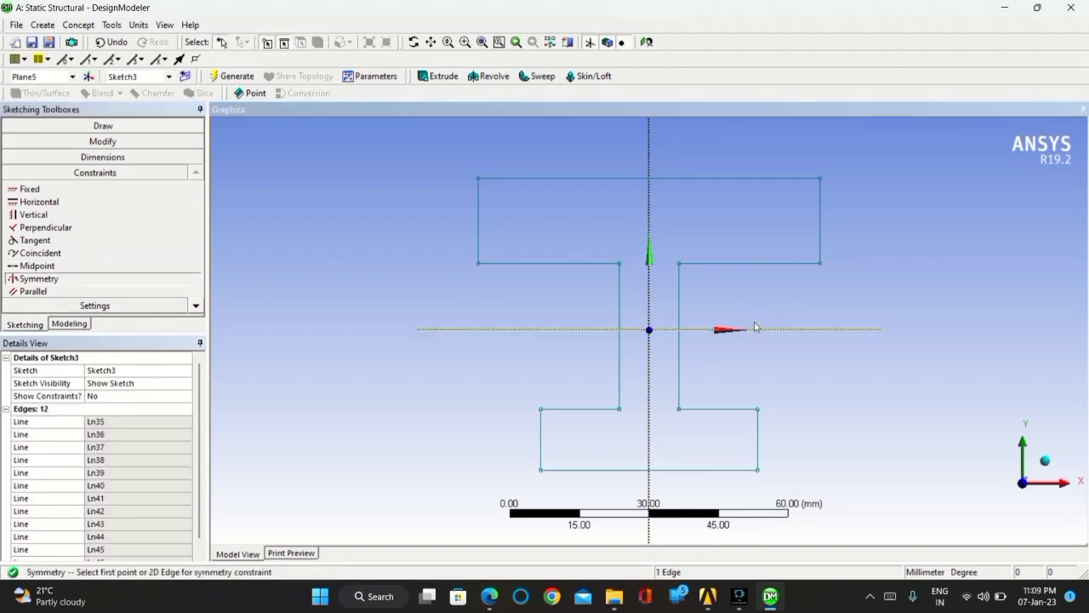
pyautogui.click(735, 410)
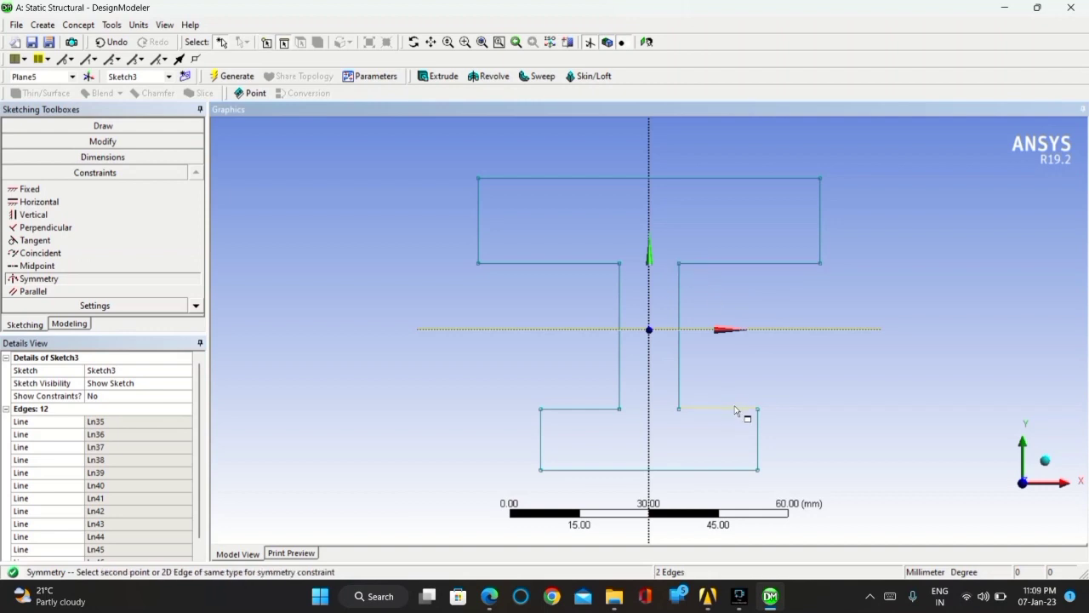
pyautogui.click(679, 267)
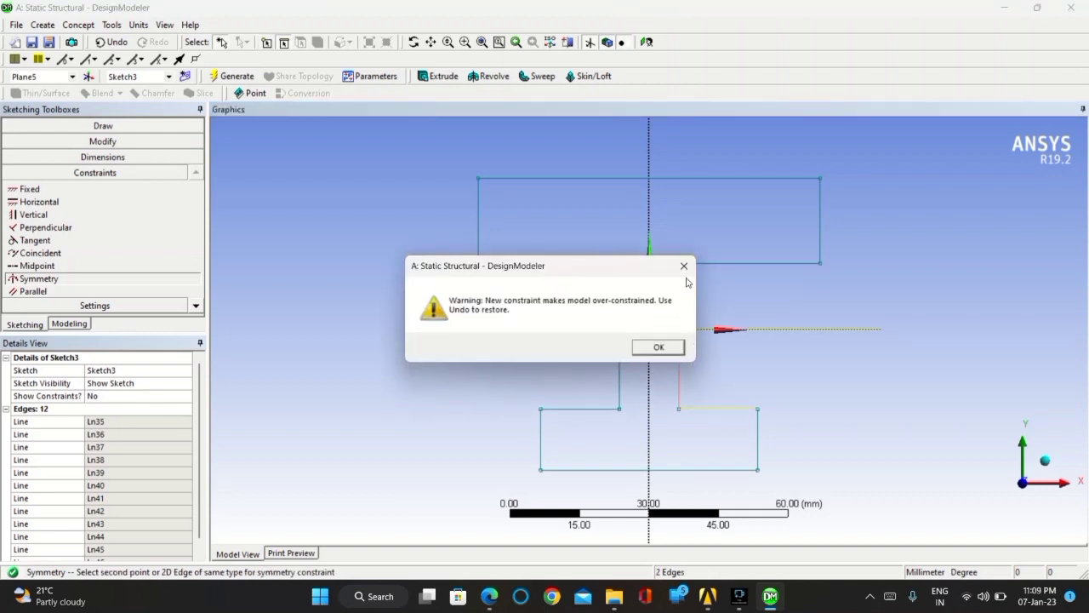
pyautogui.click(684, 267)
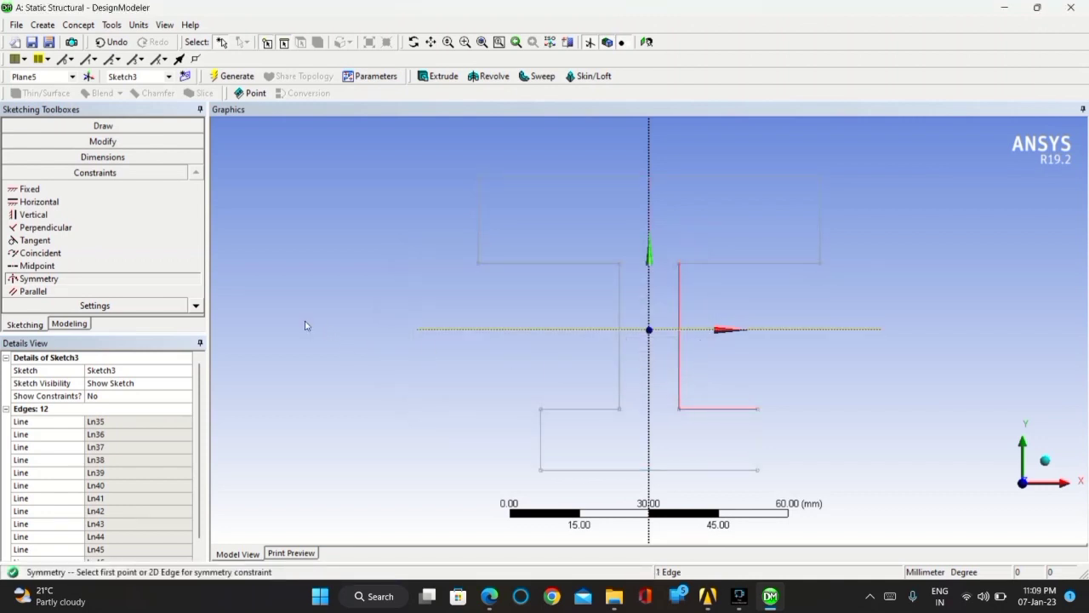
pyautogui.click(115, 41)
pyautogui.click(85, 279)
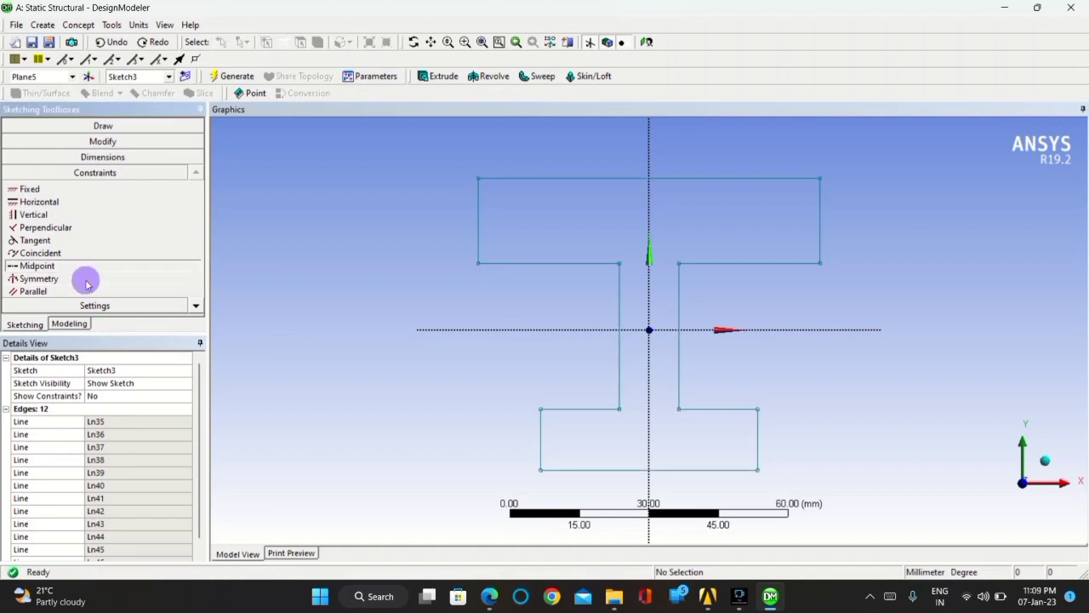
# Mirror the upper-right flange corner and an upper web corner onto their lower counterparts about the horizontal axis.
pyautogui.click(821, 265)
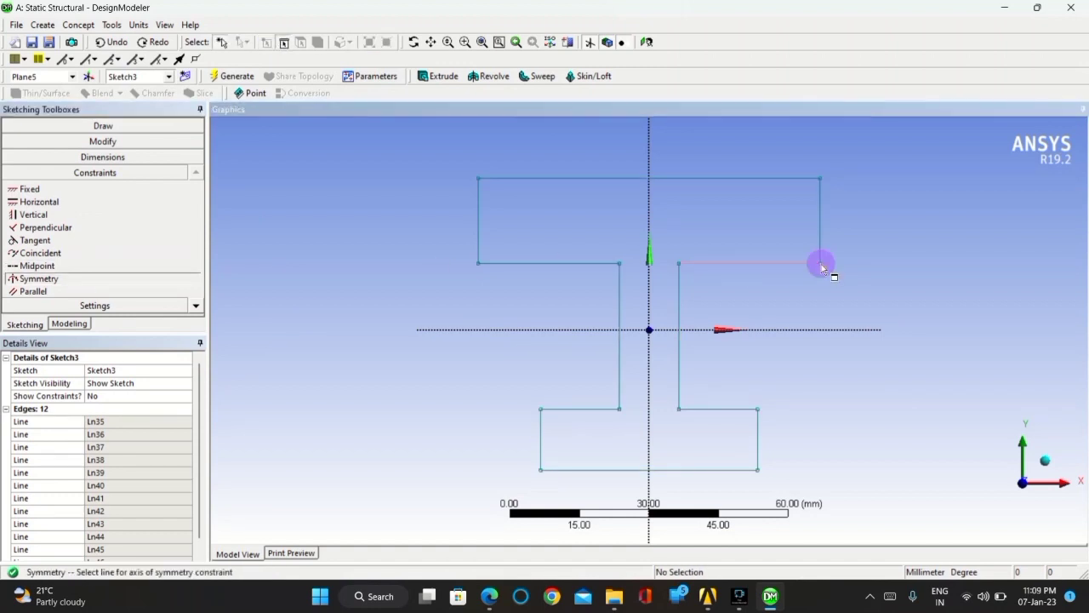
pyautogui.click(732, 408)
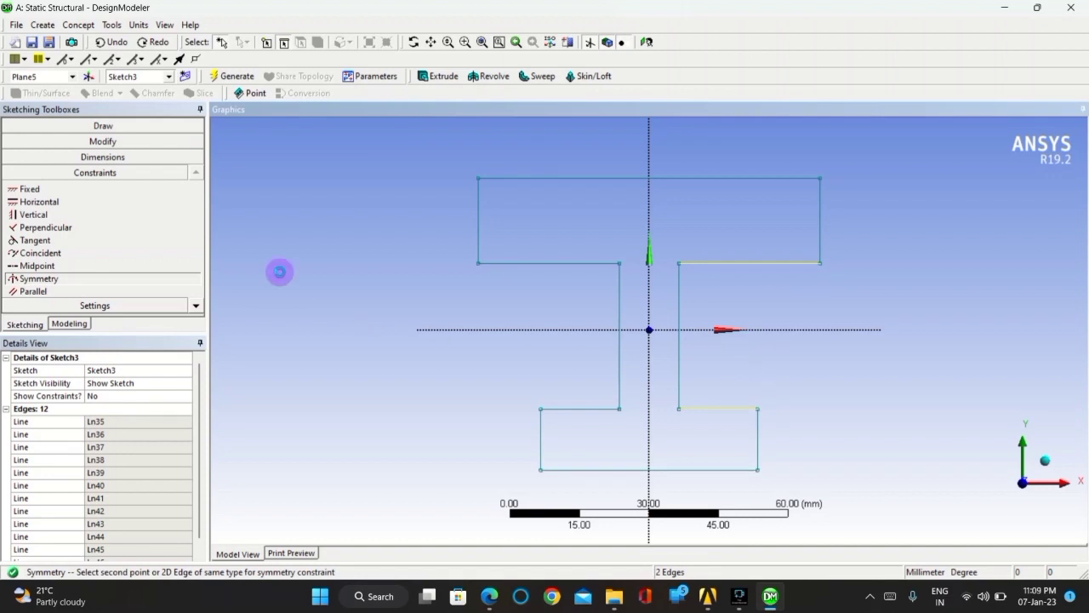
pyautogui.click(101, 267)
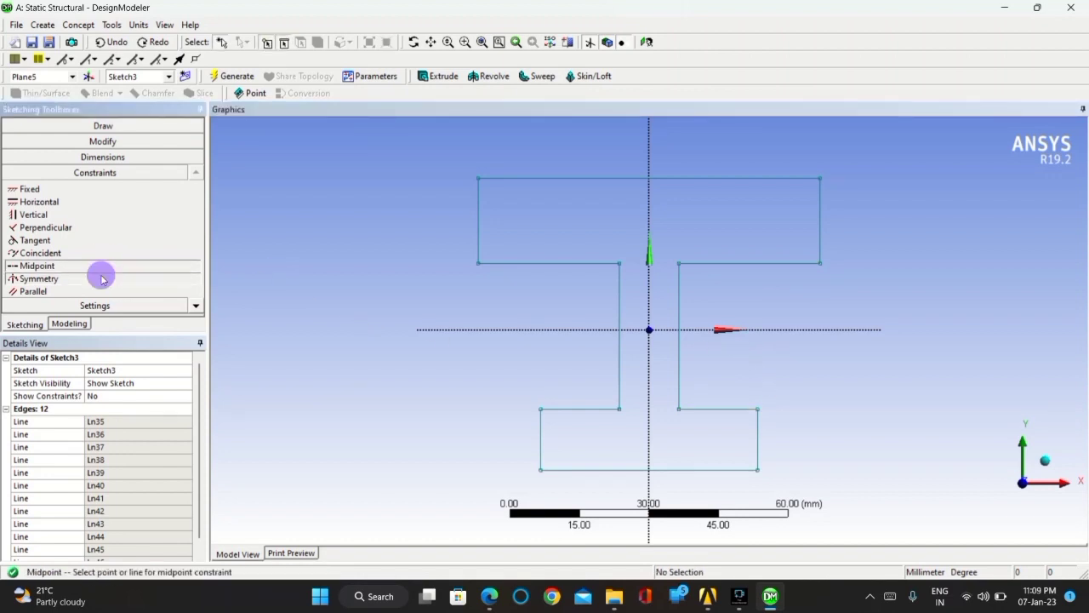
pyautogui.click(101, 280)
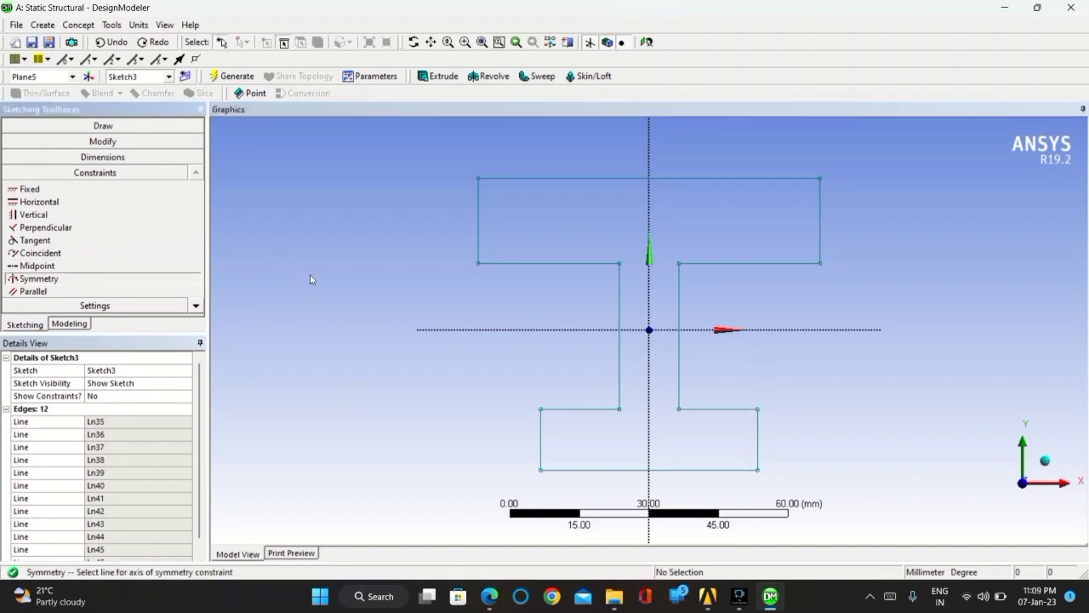
pyautogui.click(762, 330)
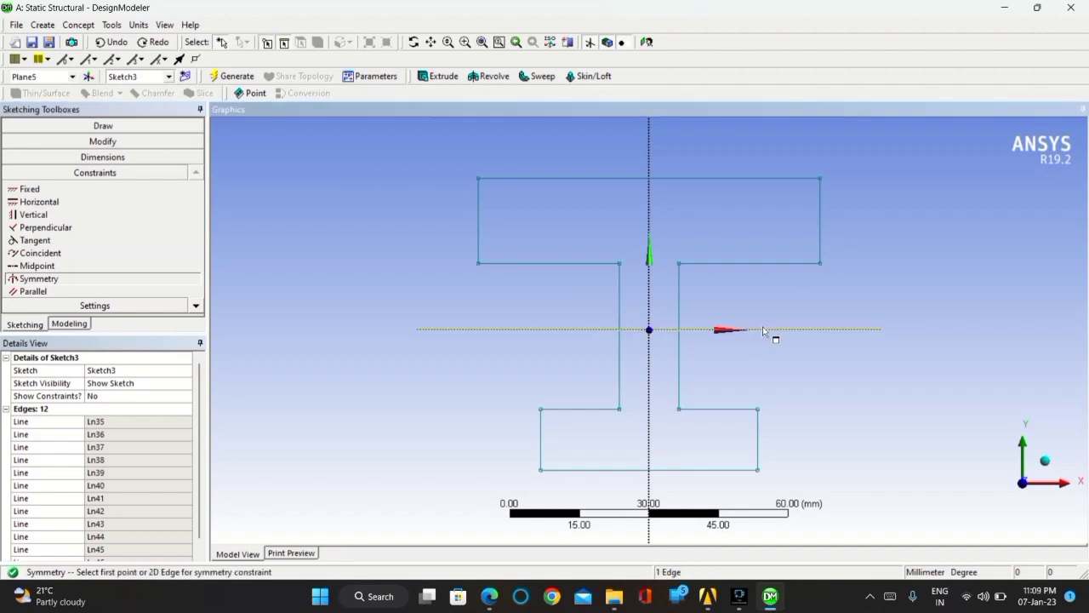
pyautogui.click(820, 262)
pyautogui.click(758, 409)
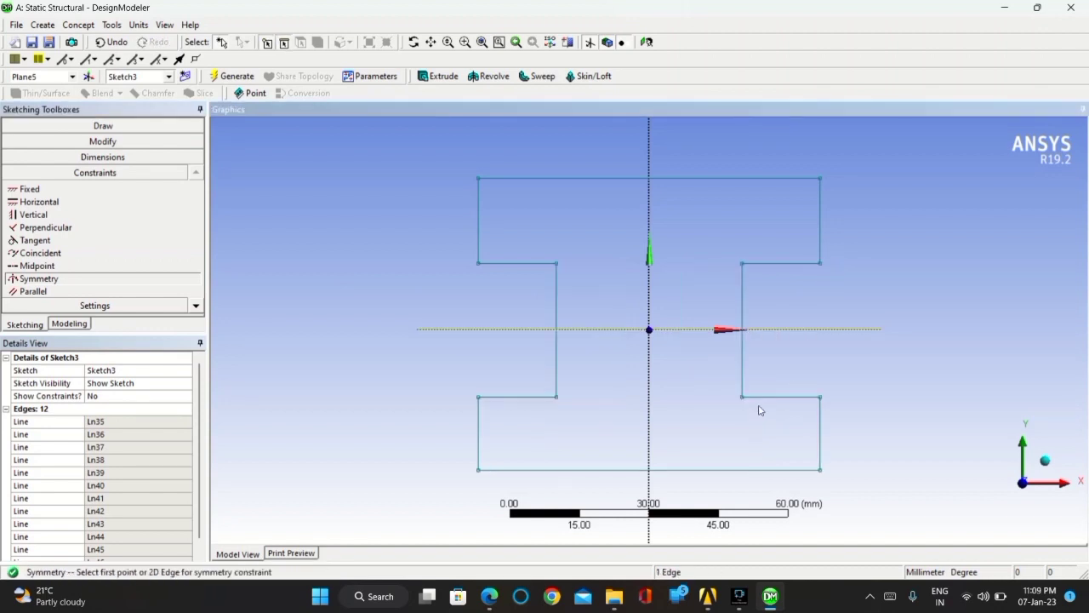
pyautogui.click(556, 263)
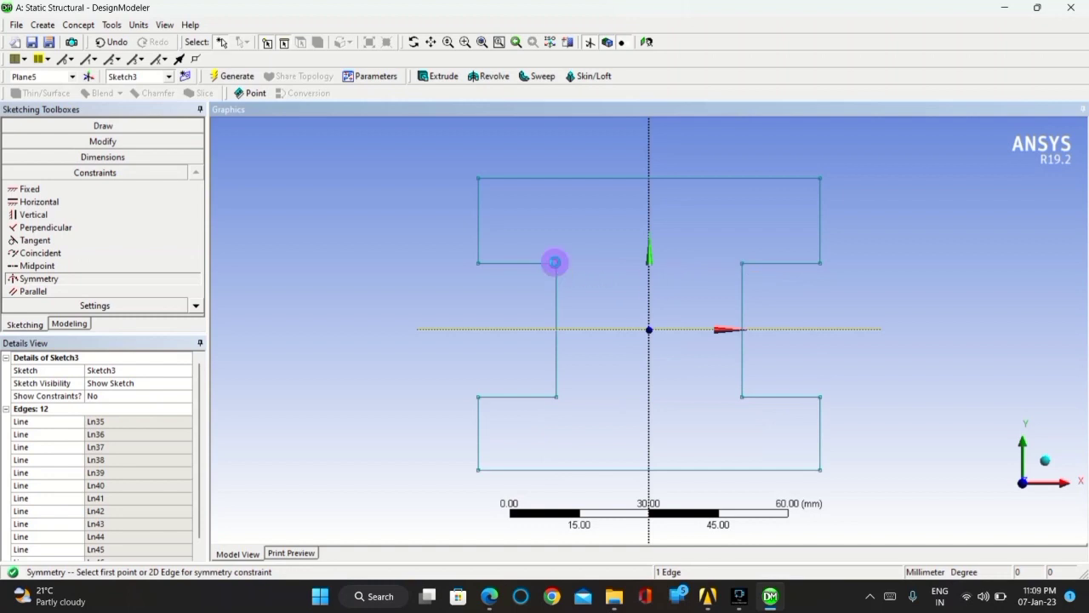
pyautogui.click(556, 396)
# Mirror the remaining upper corners and the top edge onto the bottom corners and edge.
pyautogui.click(480, 264)
pyautogui.click(479, 397)
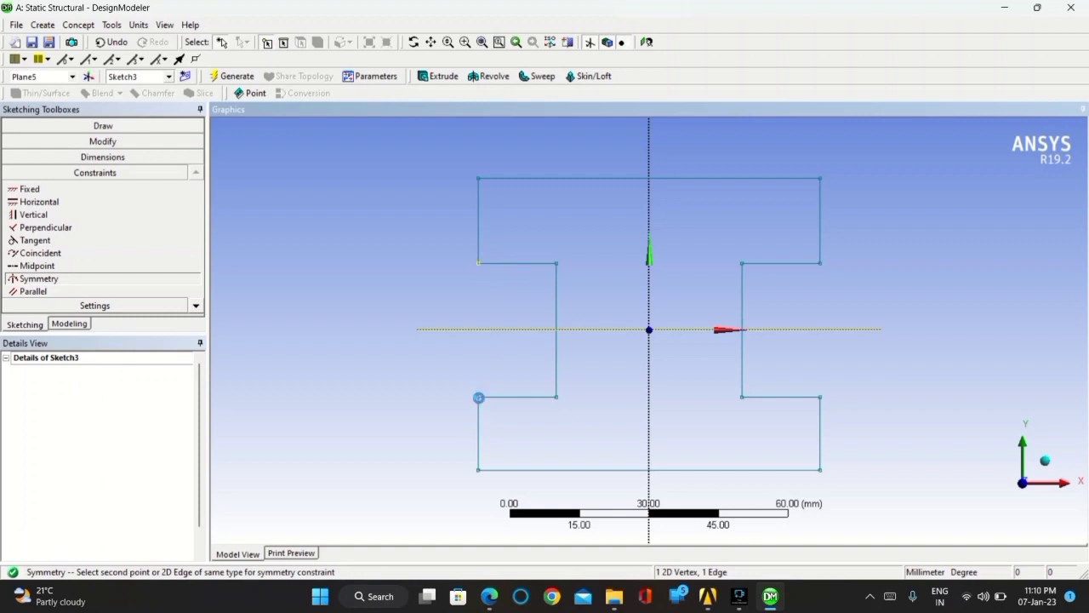
pyautogui.click(820, 177)
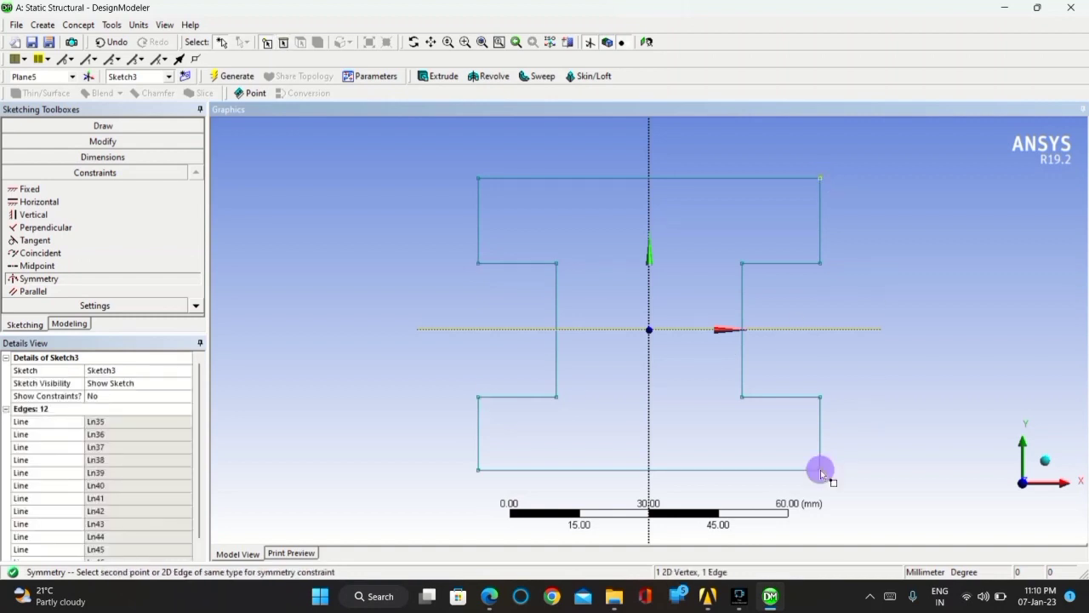
pyautogui.click(758, 471)
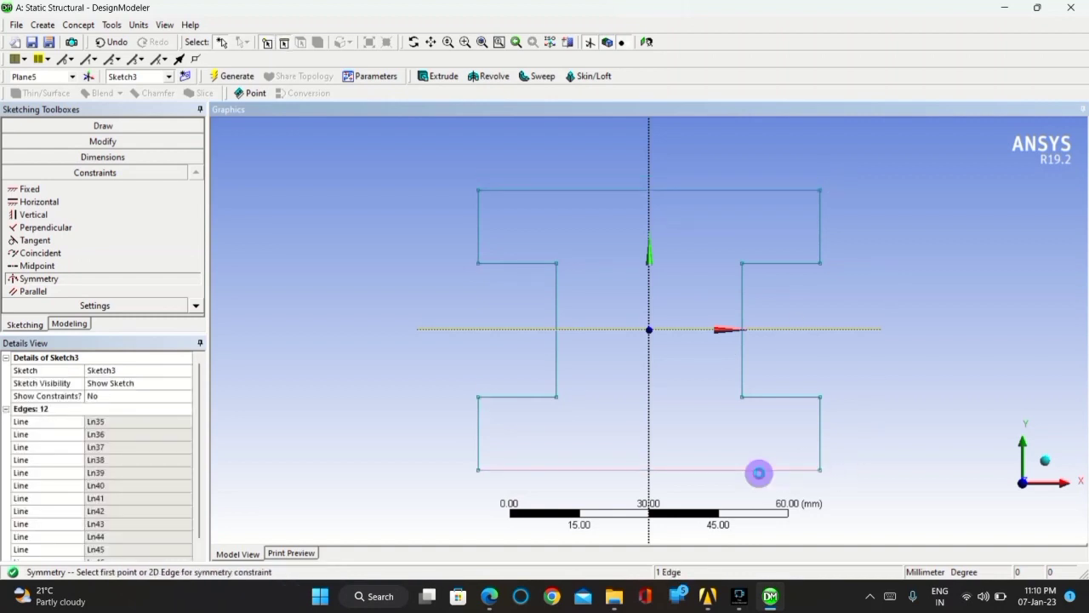
pyautogui.click(720, 189)
pyautogui.click(479, 190)
pyautogui.click(479, 470)
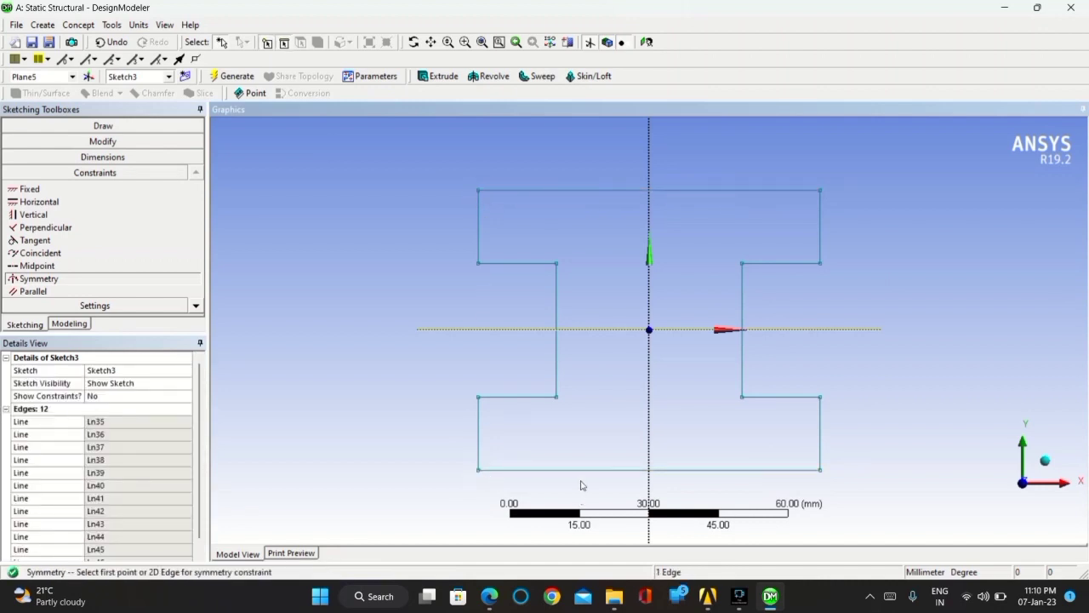
# Add dimensions H1, V2, H3 and V4 to Sketch3's flange and web edges.
pyautogui.click(146, 157)
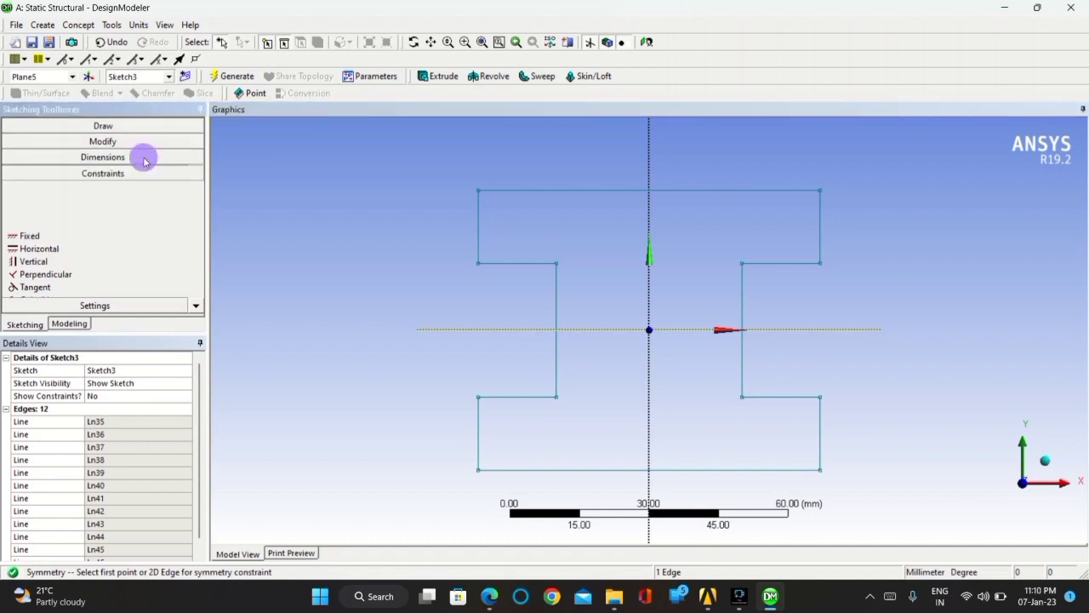
pyautogui.click(579, 190)
pyautogui.click(329, 156)
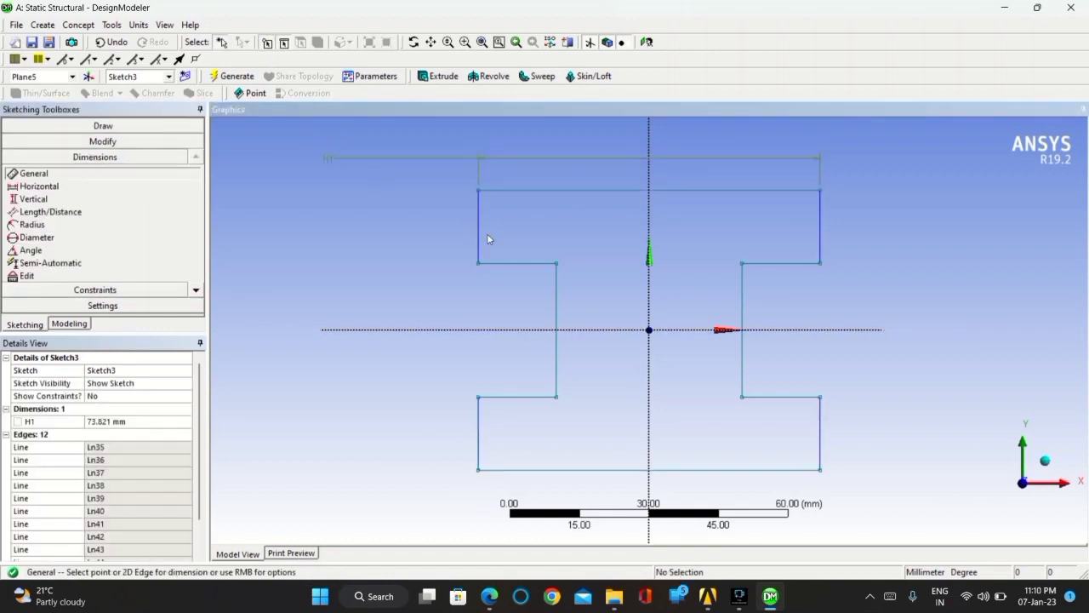
pyautogui.click(478, 227)
pyautogui.click(389, 228)
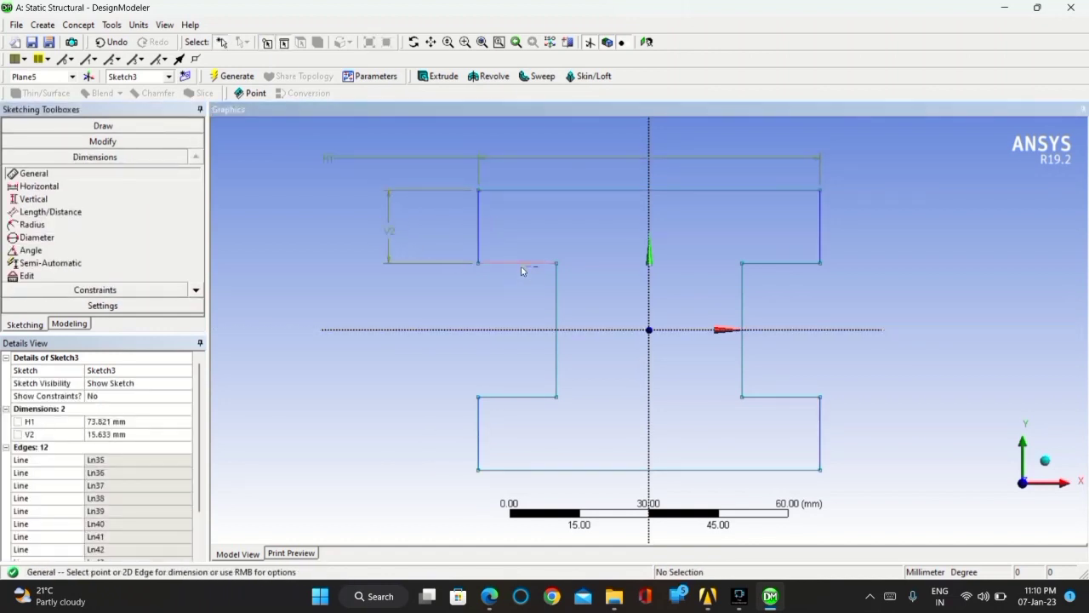
pyautogui.click(522, 269)
pyautogui.click(303, 303)
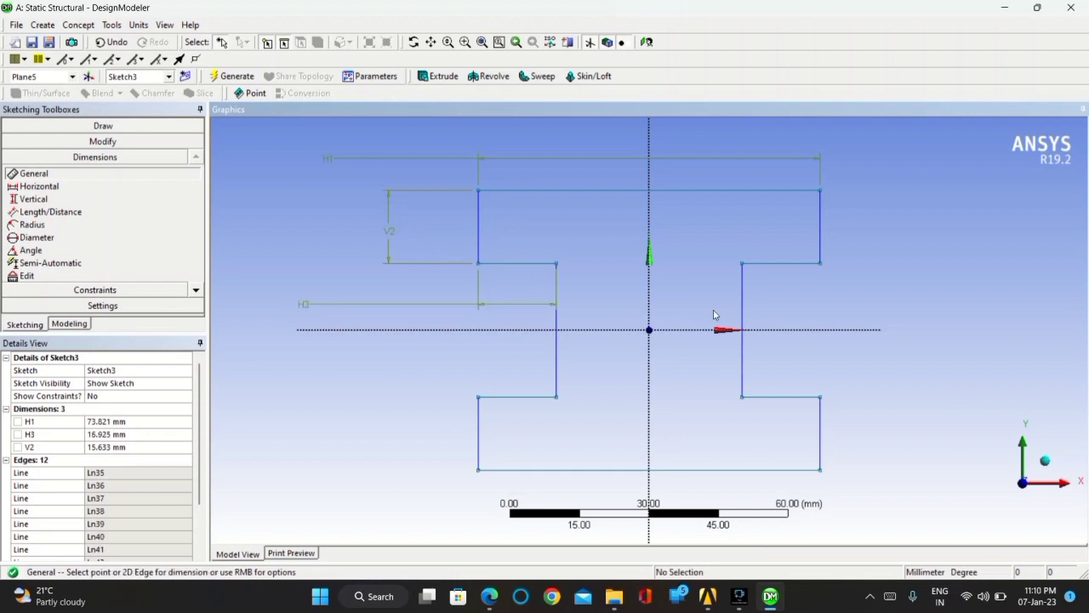
pyautogui.click(743, 297)
pyautogui.click(983, 279)
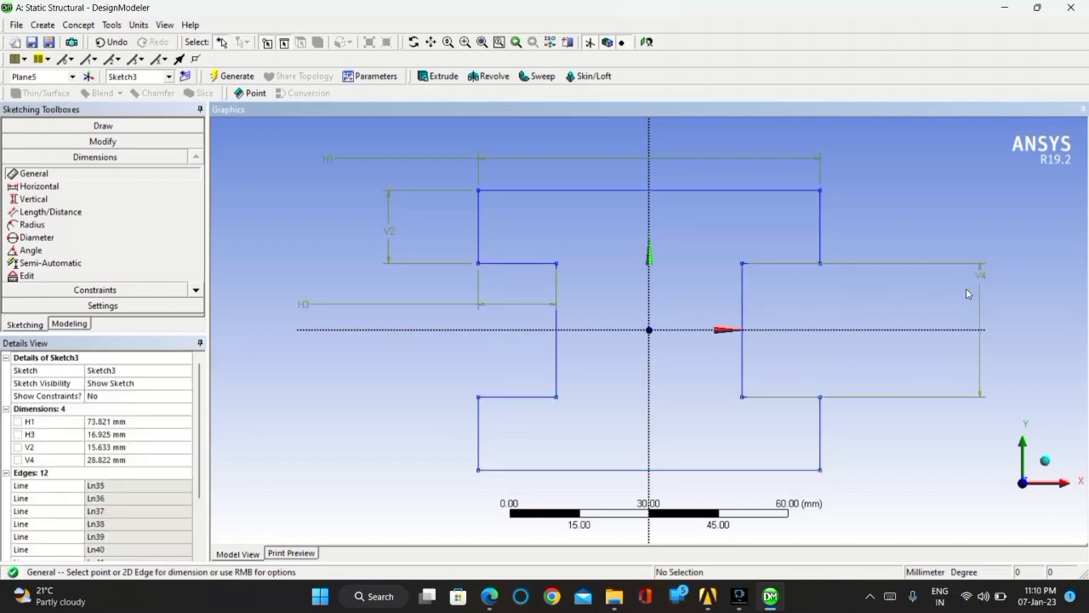
# Set H1 to 250, H3 to 100, V2 to 50 and V4 to 200 mm, then regenerate.
pyautogui.click(108, 422)
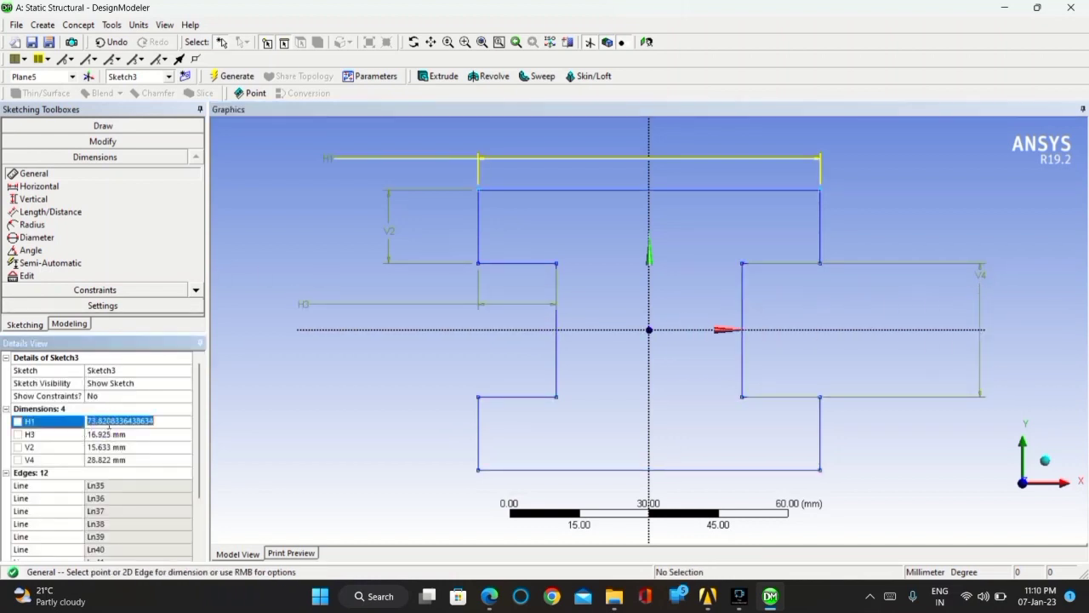
pyautogui.write('250')
pyautogui.press('Return')
pyautogui.scroll(-5, 601, 365)
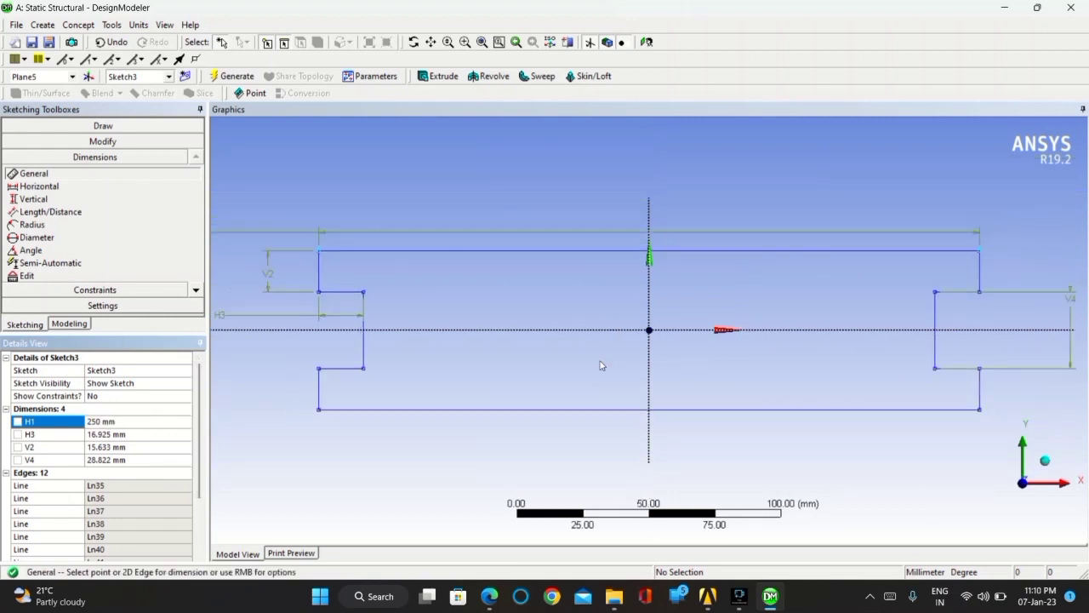
pyautogui.click(100, 434)
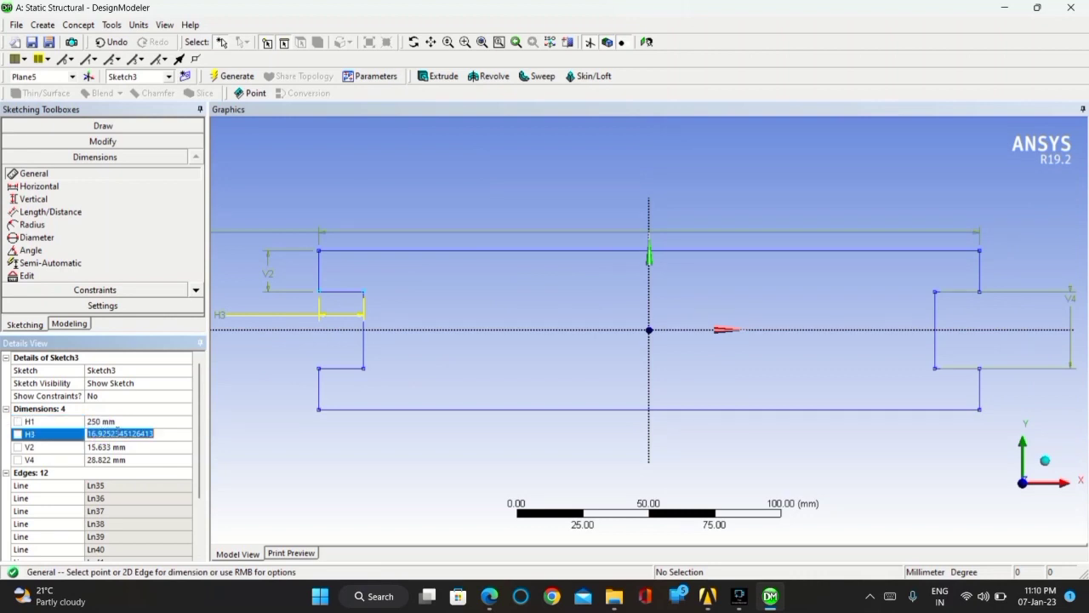
pyautogui.write('100')
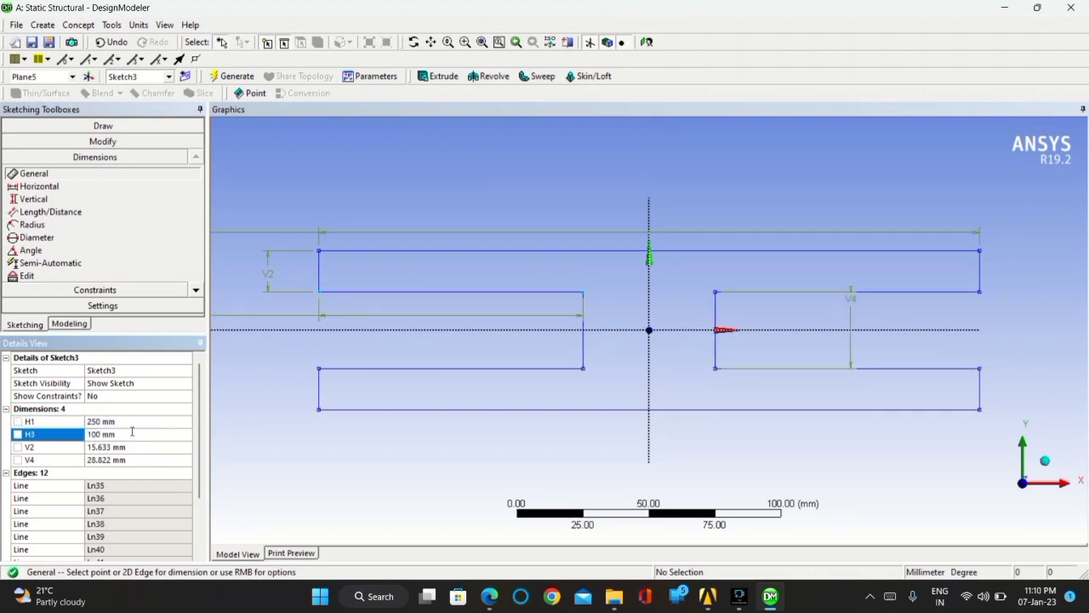
pyautogui.click(127, 448)
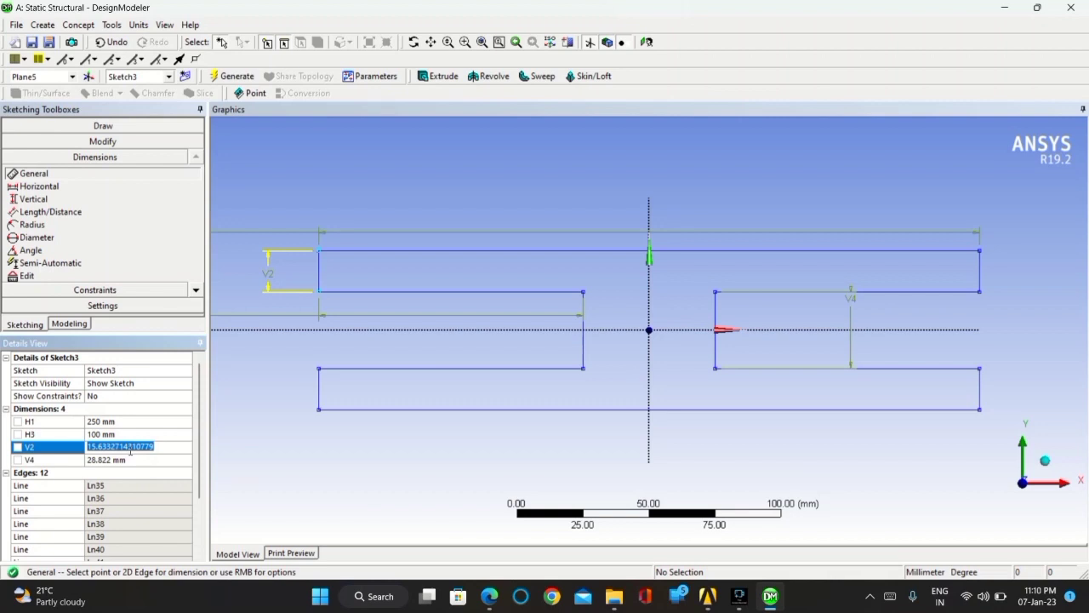
pyautogui.write('50')
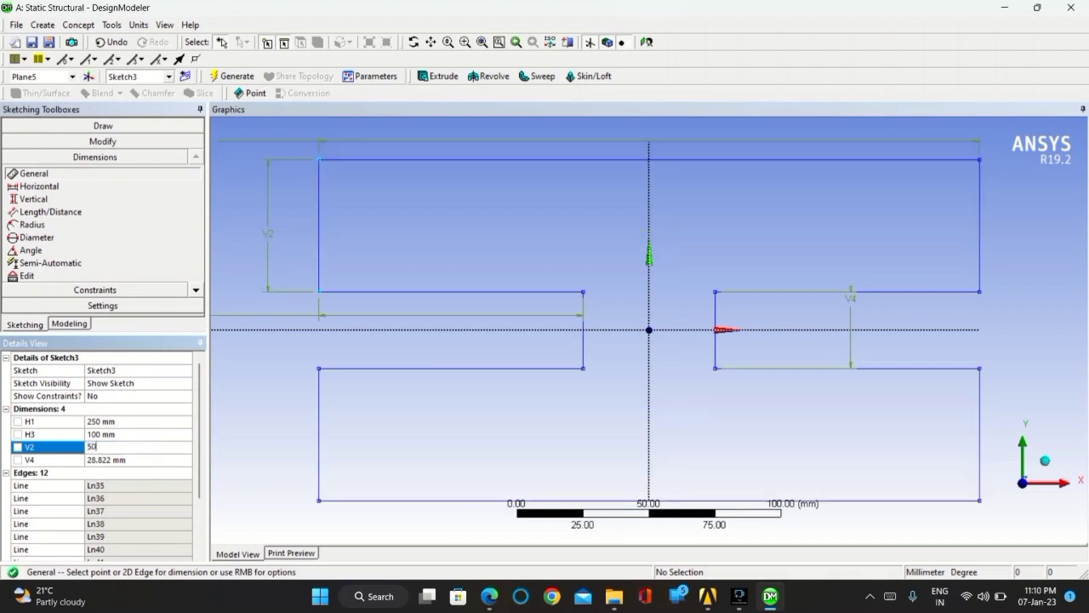
pyautogui.click(129, 460)
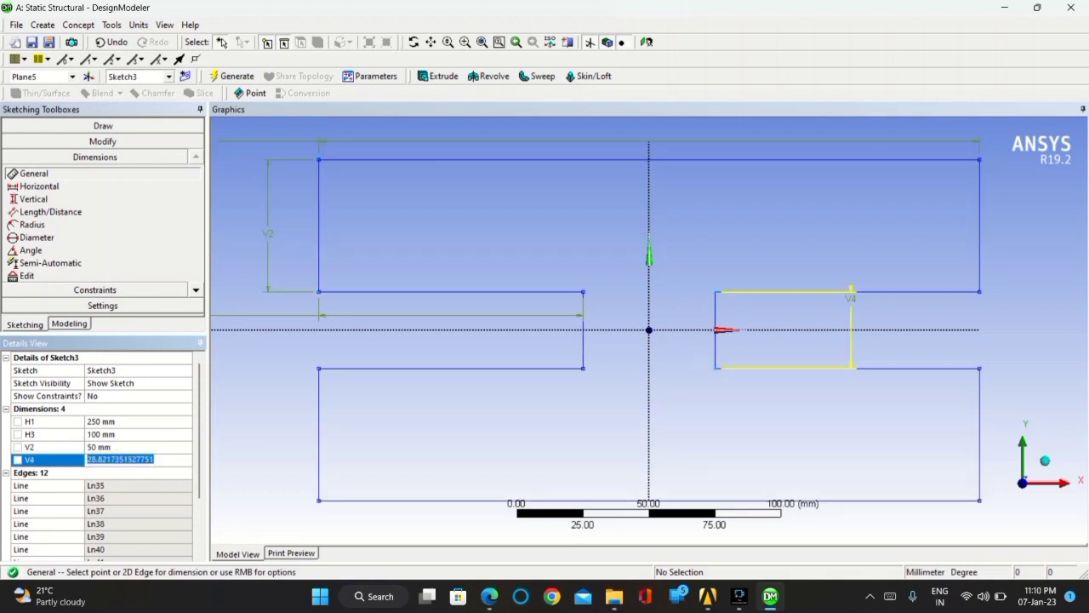
pyautogui.write('200')
pyautogui.press('Return')
pyautogui.scroll(-2, 457, 399)
pyautogui.scroll(-3, 457, 399)
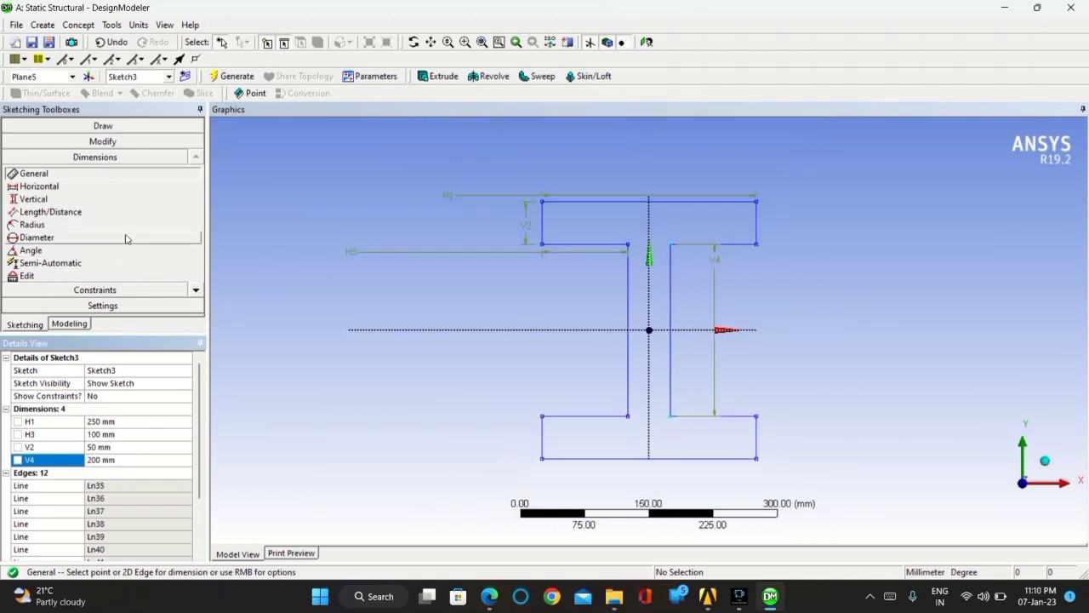
pyautogui.click(239, 76)
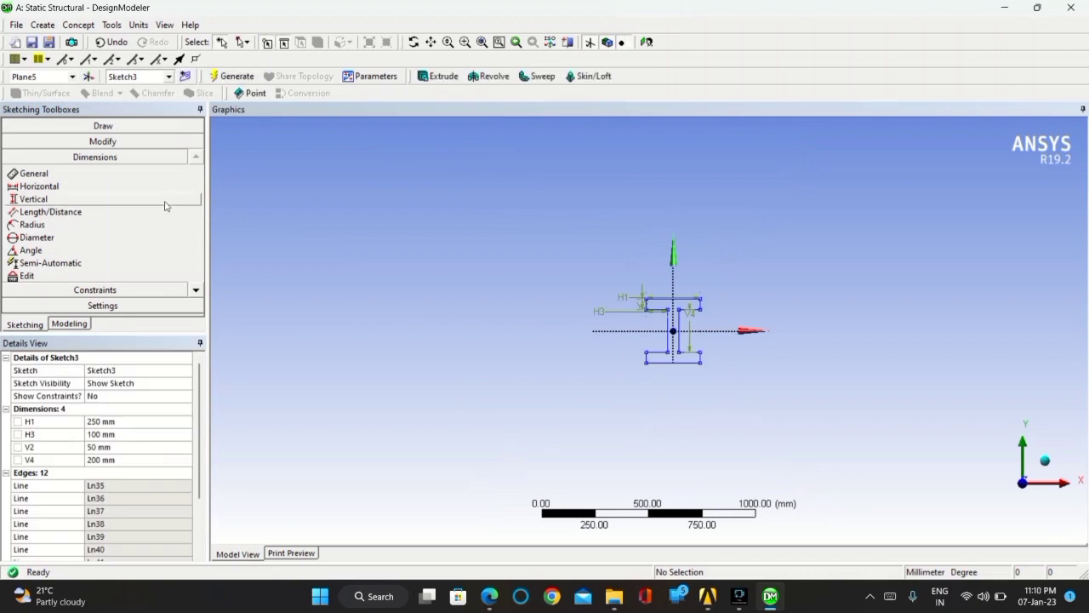
# Start a Skin/Loft with Sketch3 and Sketch1 as its two profiles.
pyautogui.click(77, 322)
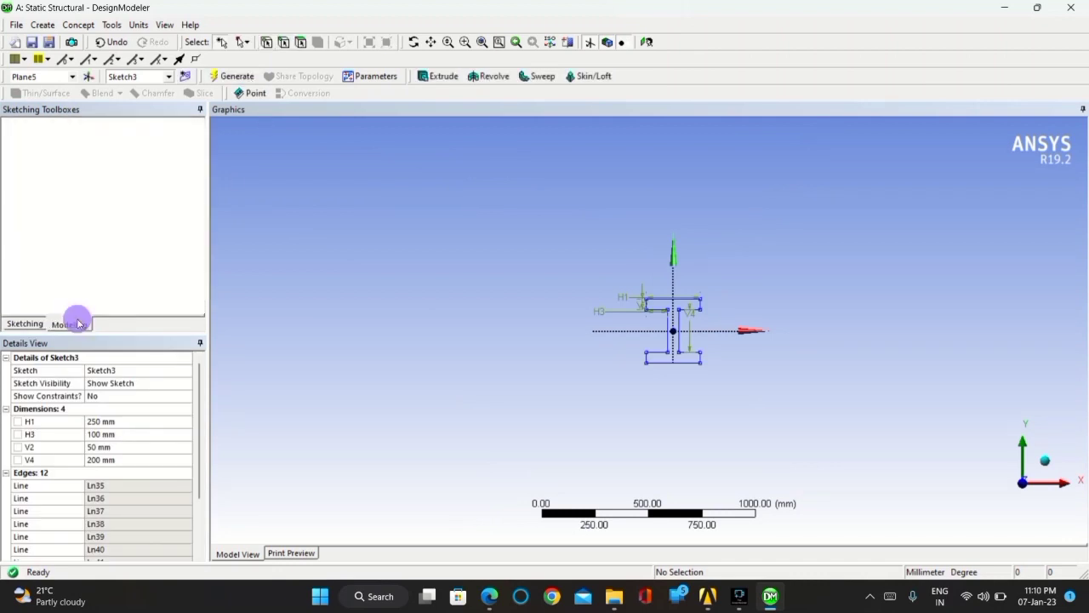
pyautogui.click(574, 75)
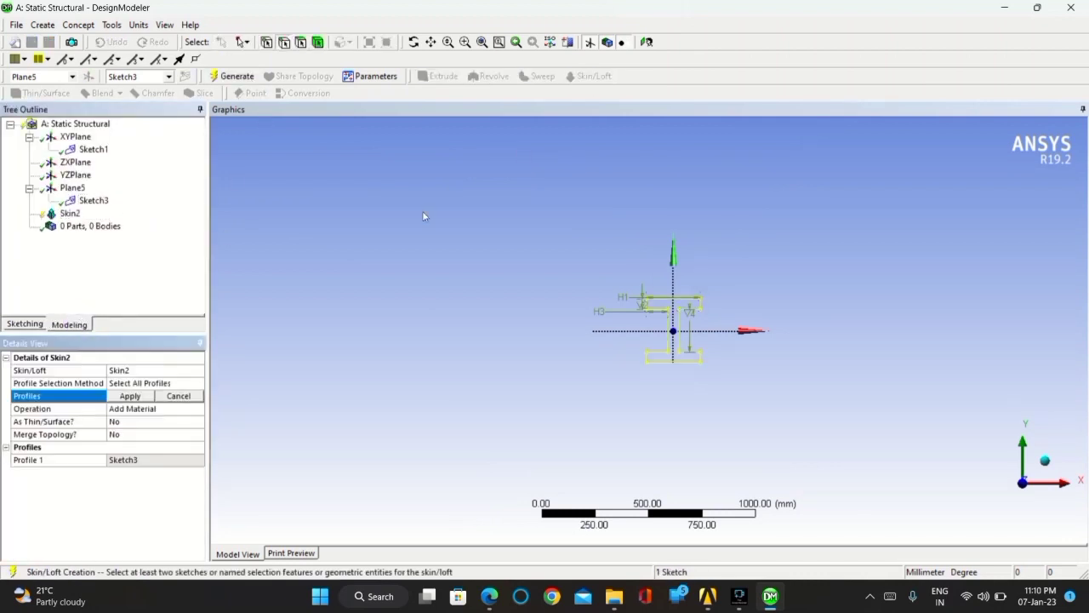
pyautogui.click(1045, 460)
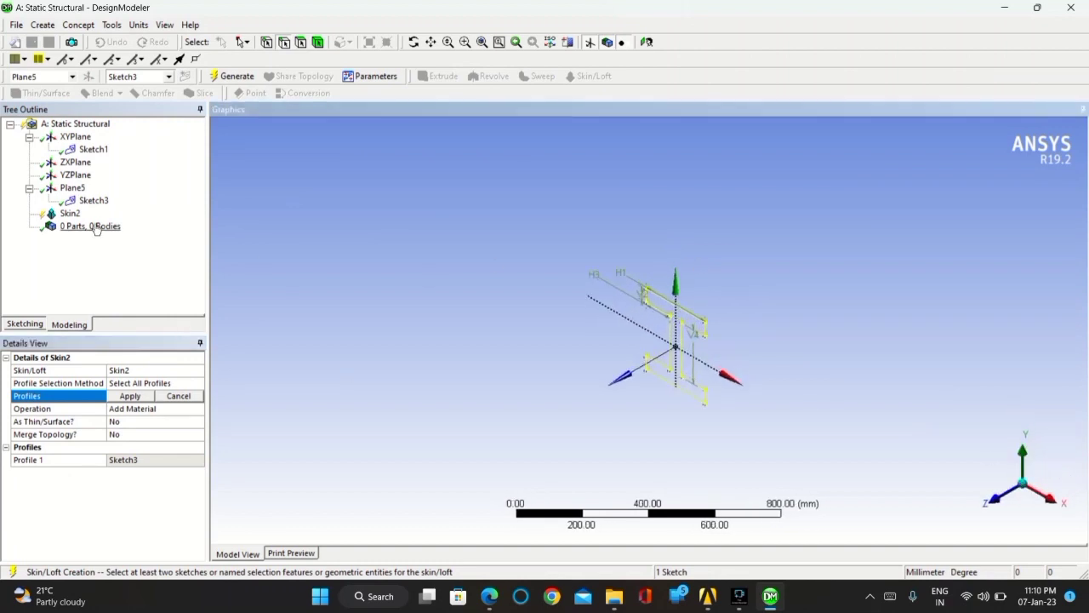
pyautogui.click(93, 201)
pyautogui.keyDown('ctrl'); pyautogui.click(93, 149); pyautogui.keyUp('ctrl')
pyautogui.click(130, 397)
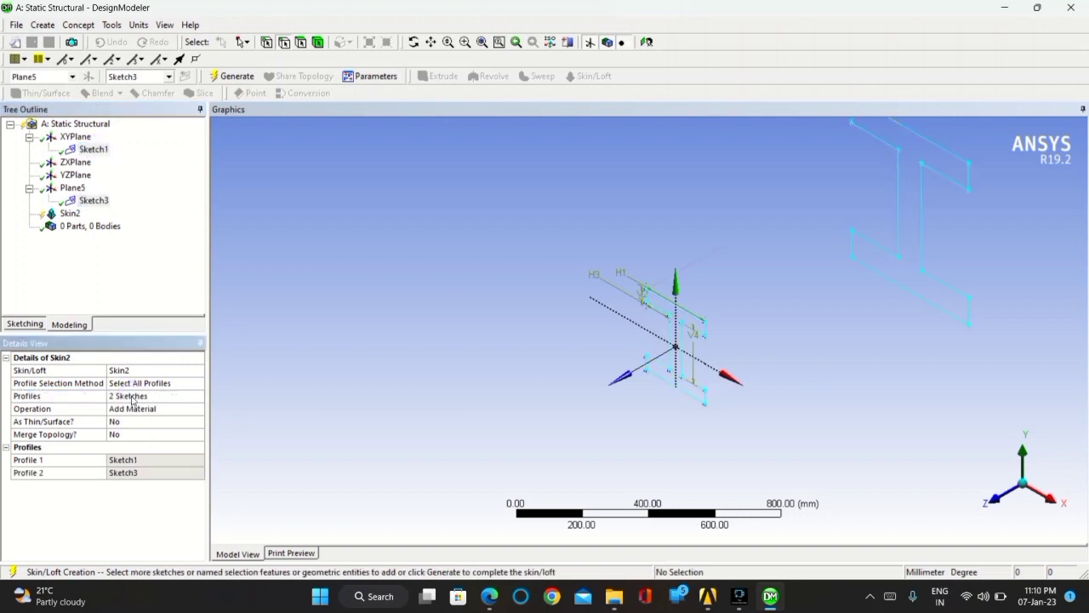
# Set the loft's profile start vertex to the top corner of the far sketch.
pyautogui.keyDown('ctrl'); pyautogui.moveTo(661, 271); pyautogui.dragTo(471, 365, button='middle'); pyautogui.keyUp('ctrl')
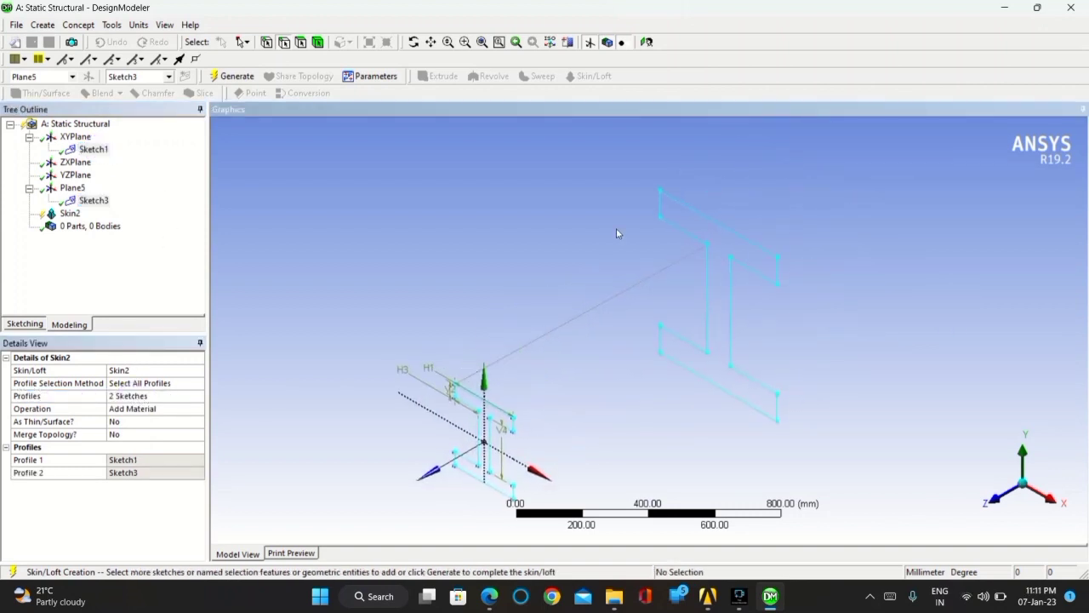
pyautogui.scroll(2, 601, 236)
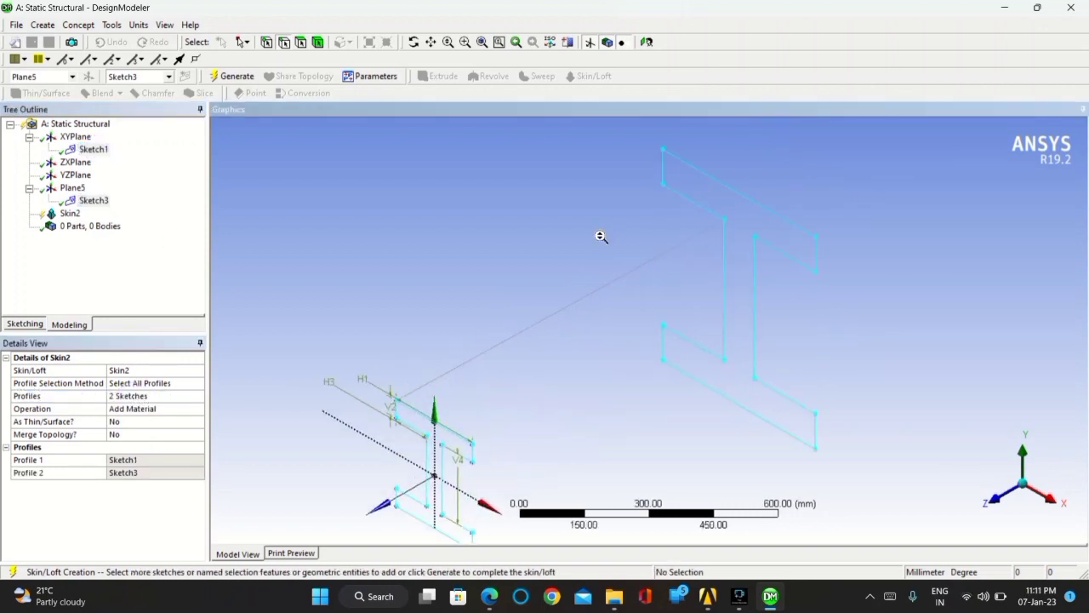
pyautogui.rightClick(665, 153)
pyautogui.click(693, 169)
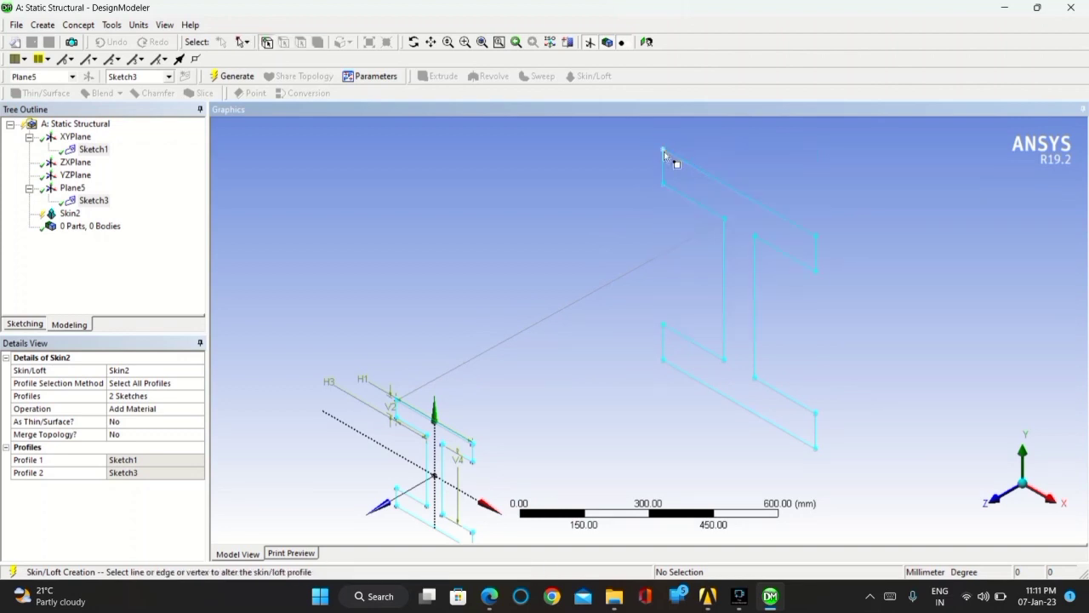
pyautogui.click(664, 151)
pyautogui.scroll(-3, 598, 213)
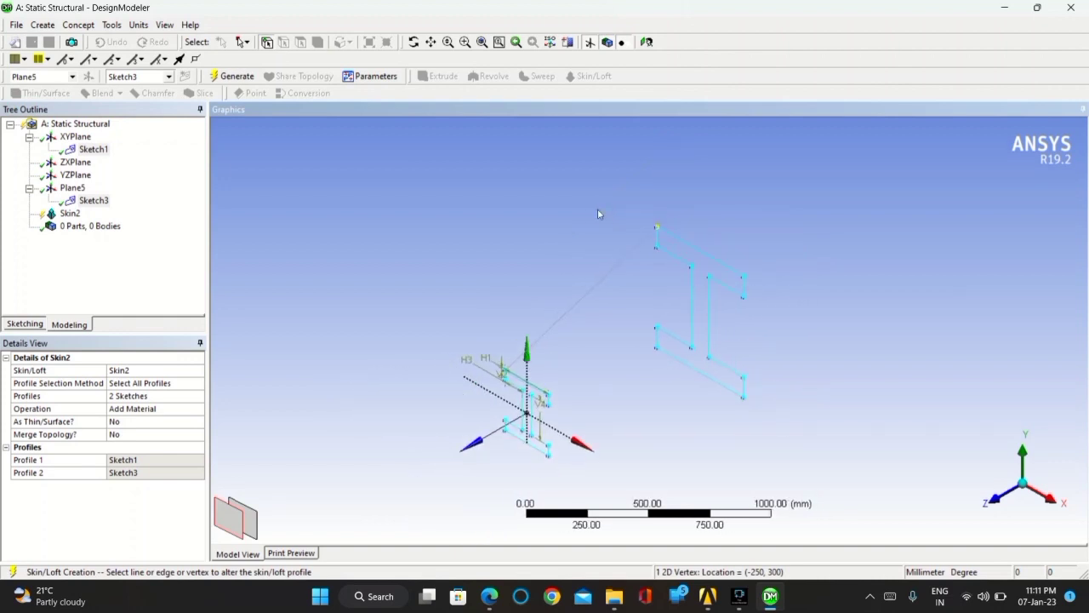
# Generate the lofted tapered I-beam body, inspect it, and minimize DesignModeler.
pyautogui.click(237, 76)
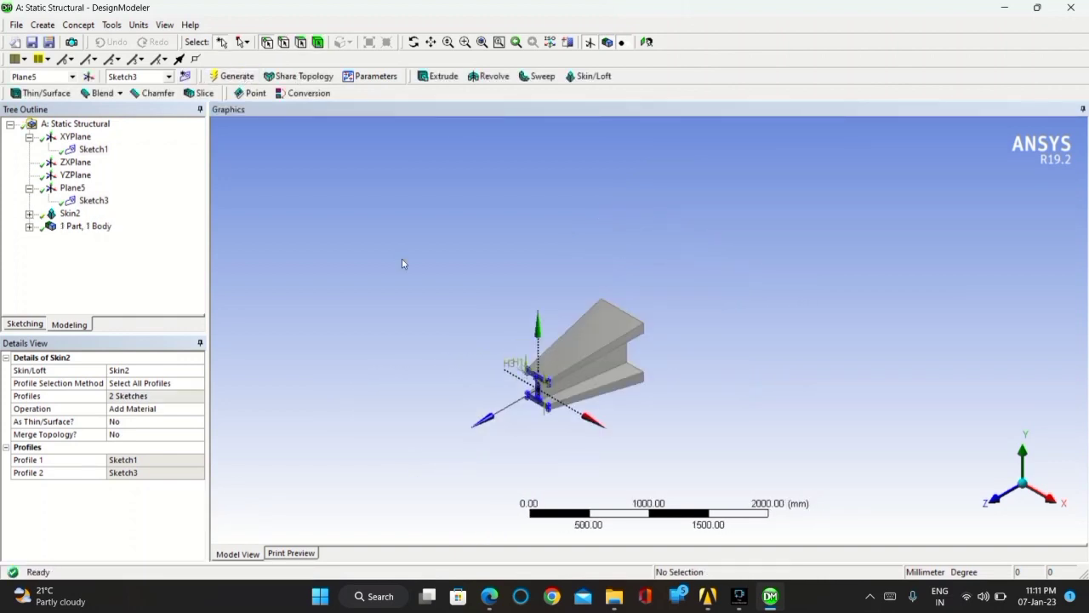
pyautogui.scroll(3, 443, 296)
pyautogui.scroll(2, 465, 301)
pyautogui.keyDown('ctrl'); pyautogui.moveTo(464, 301); pyautogui.dragTo(629, 224, button='middle'); pyautogui.keyUp('ctrl')
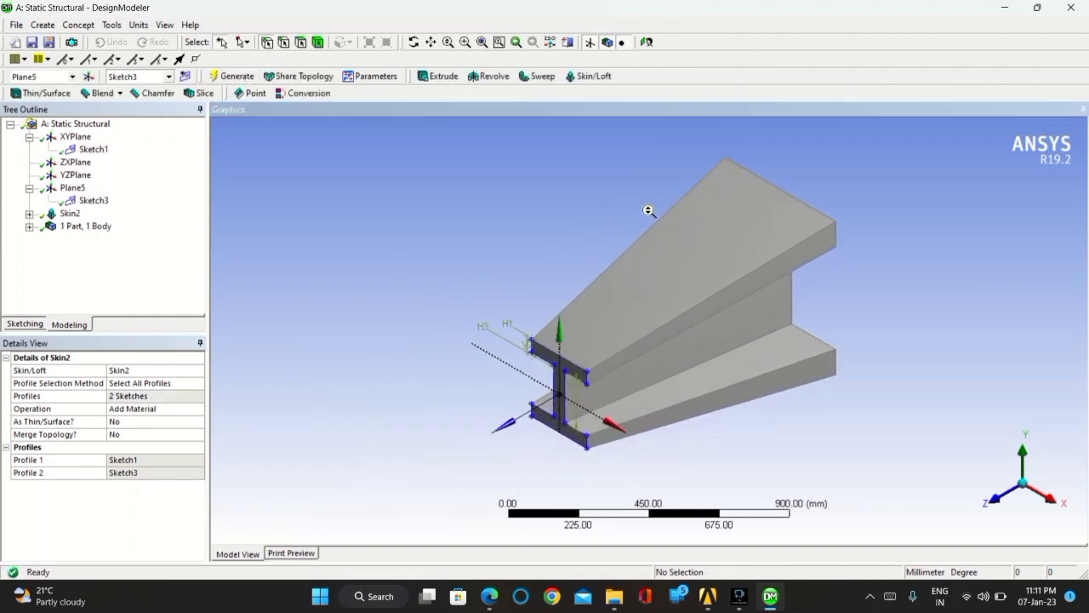
pyautogui.scroll(1, 648, 210)
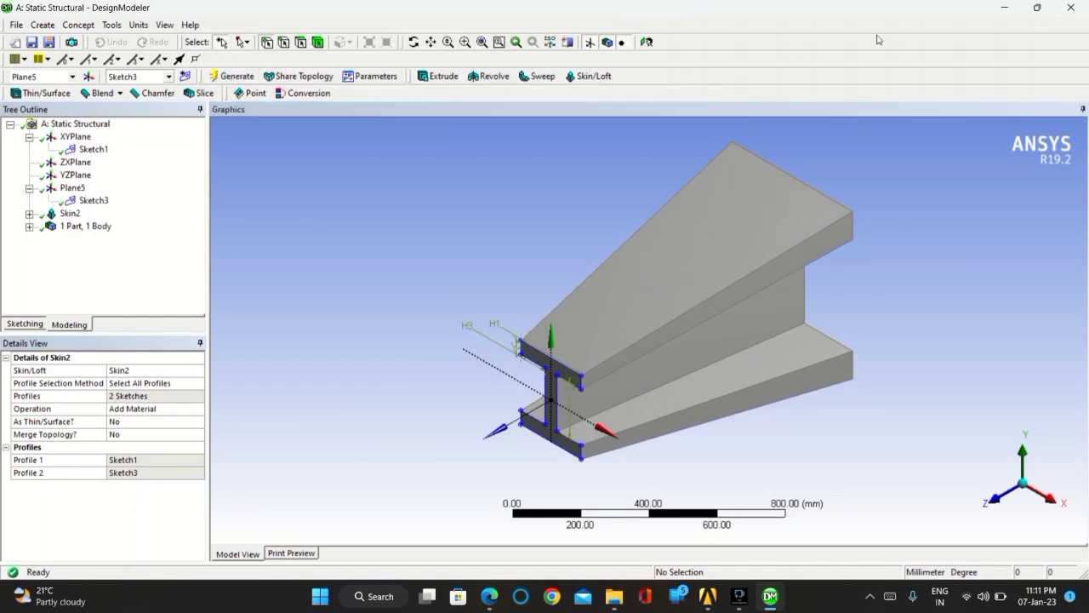
pyautogui.click(1003, 8)
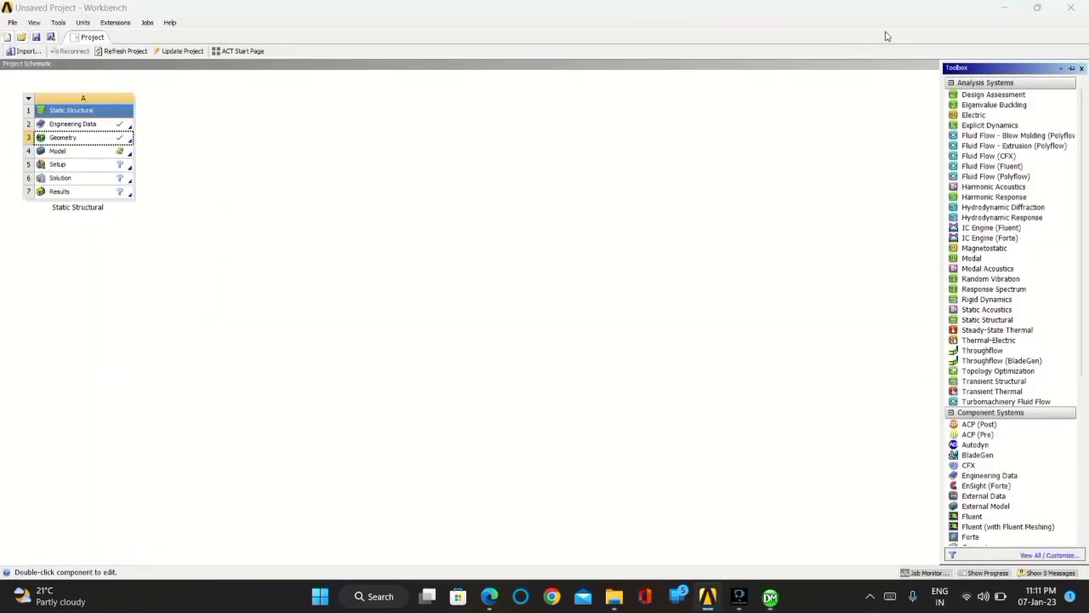
# Open the Static Structural Model cell in Mechanical.
pyautogui.doubleClick(94, 154)
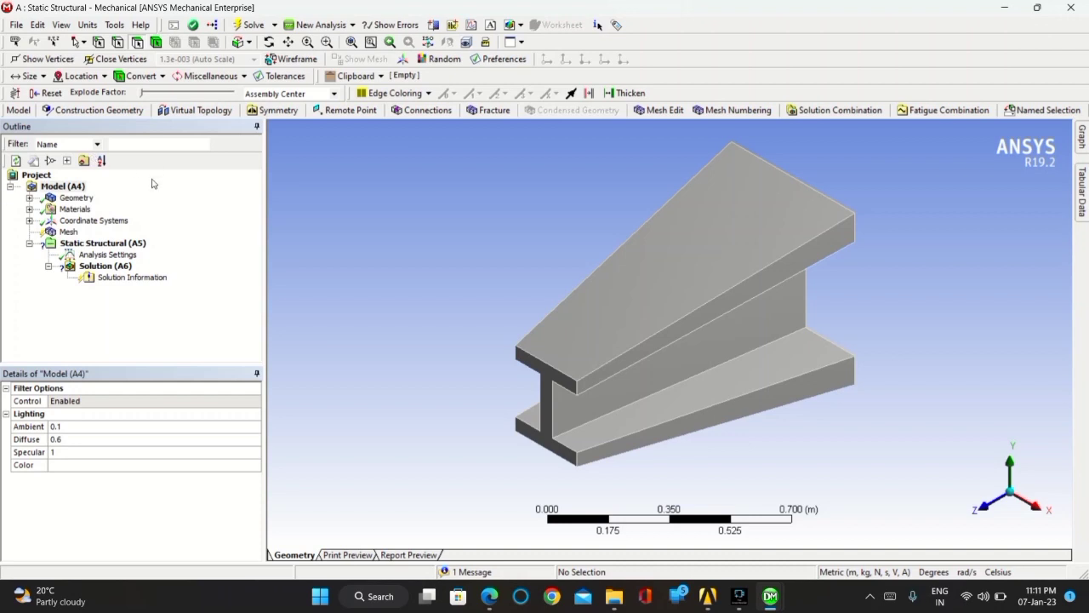
# Mesh the I-beam, then raise the mesh Resolution to 7 and regenerate the finer mesh.
pyautogui.click(69, 232)
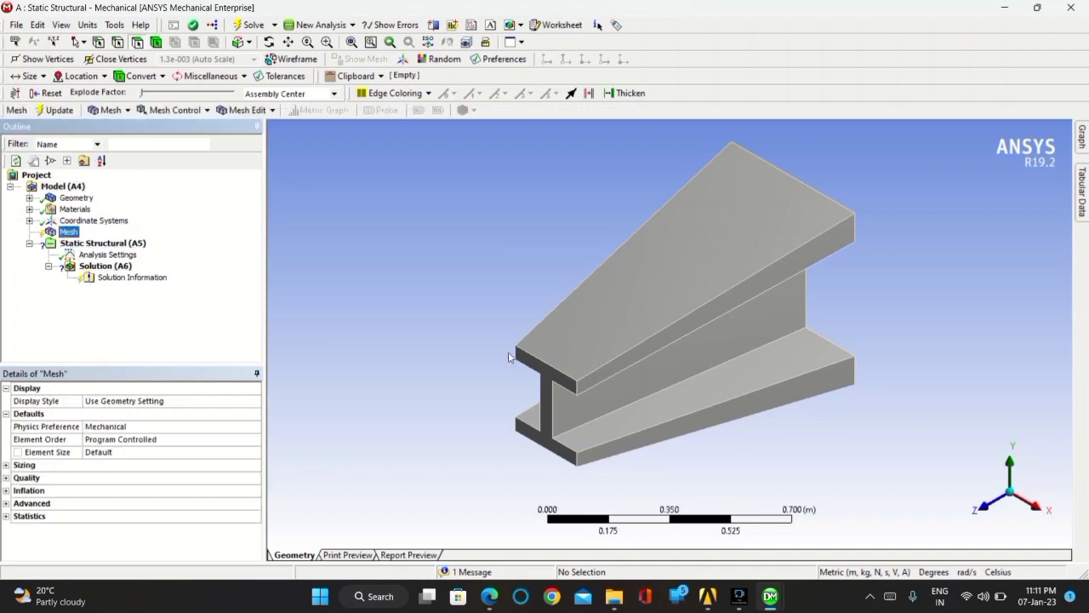
pyautogui.click(54, 111)
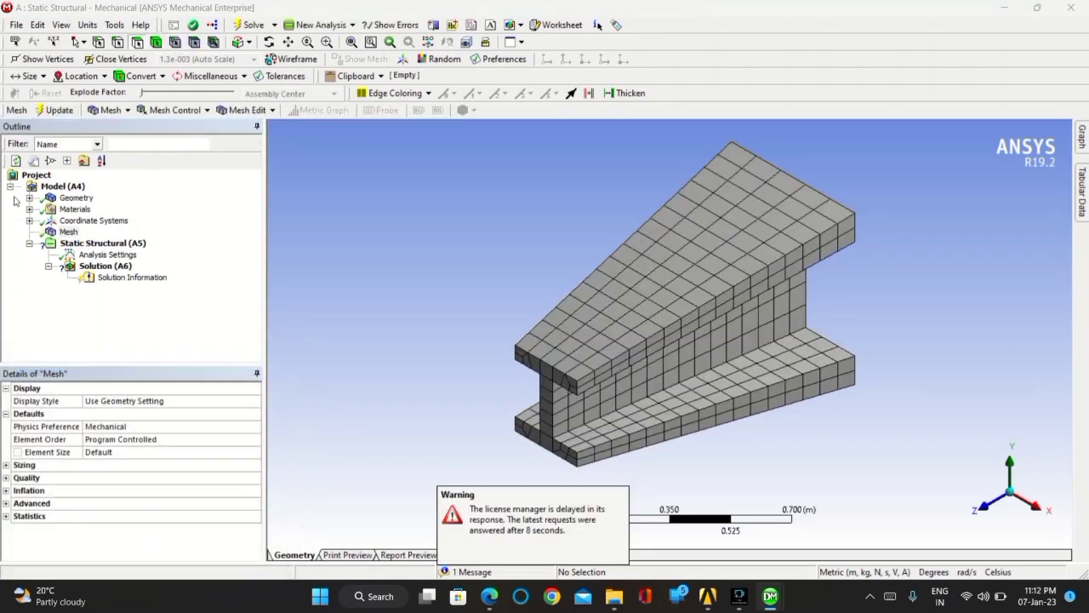
pyautogui.click(6, 465)
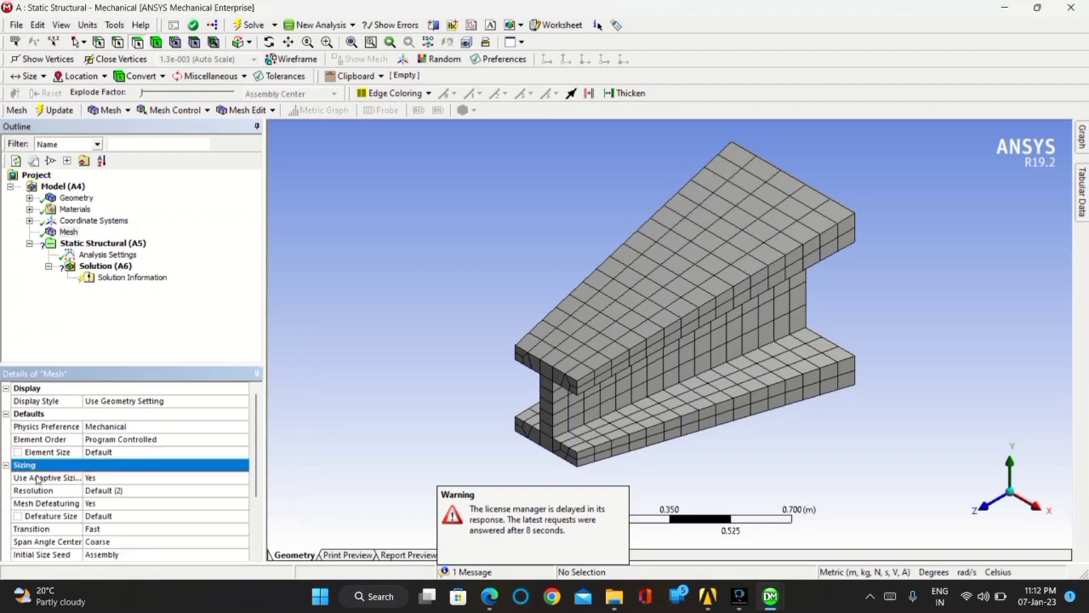
pyautogui.click(117, 493)
pyautogui.click(207, 493)
pyautogui.click(207, 492)
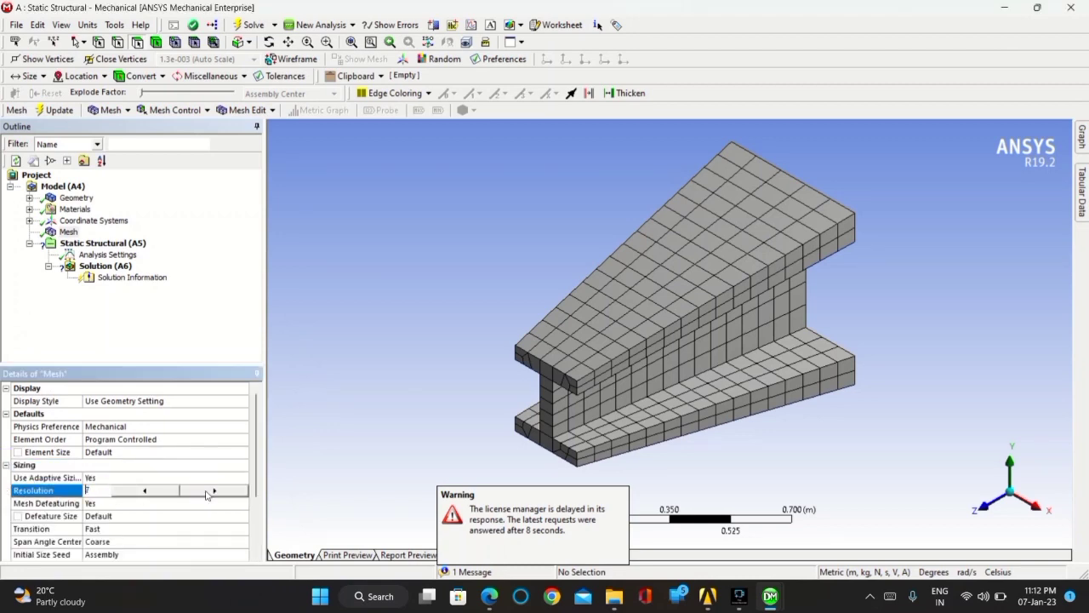
pyautogui.click(60, 111)
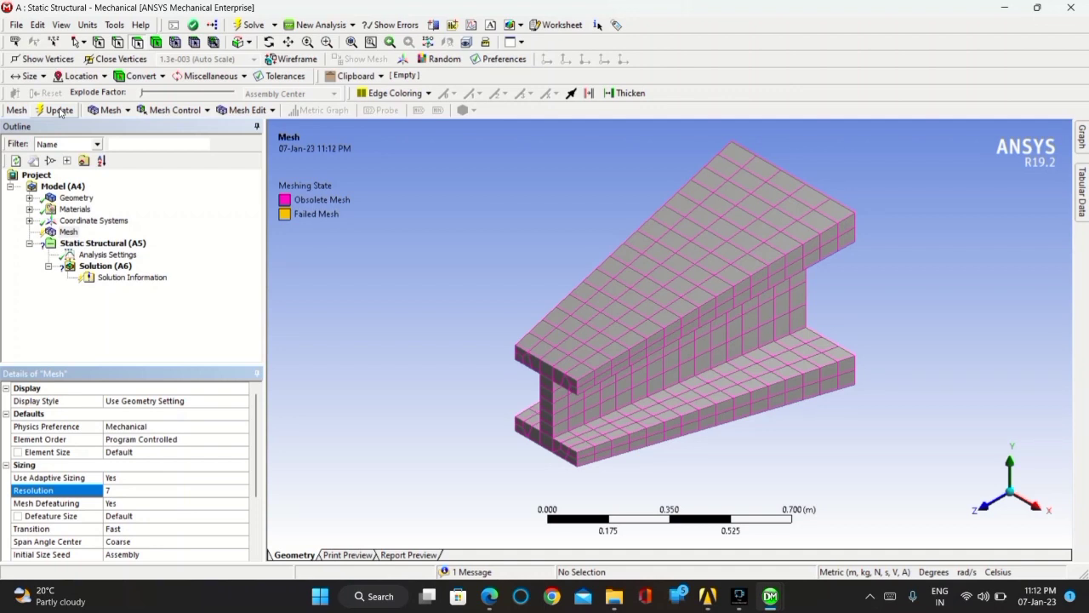
pyautogui.click(60, 111)
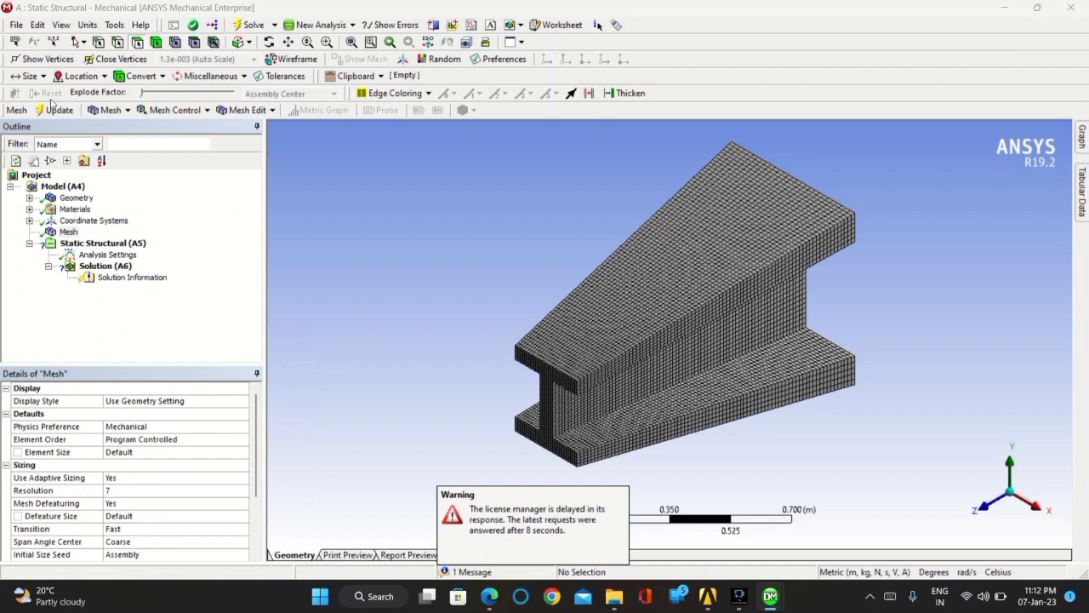
# Apply a Fixed Support to the tapered I-beam's end face.
pyautogui.click(107, 255)
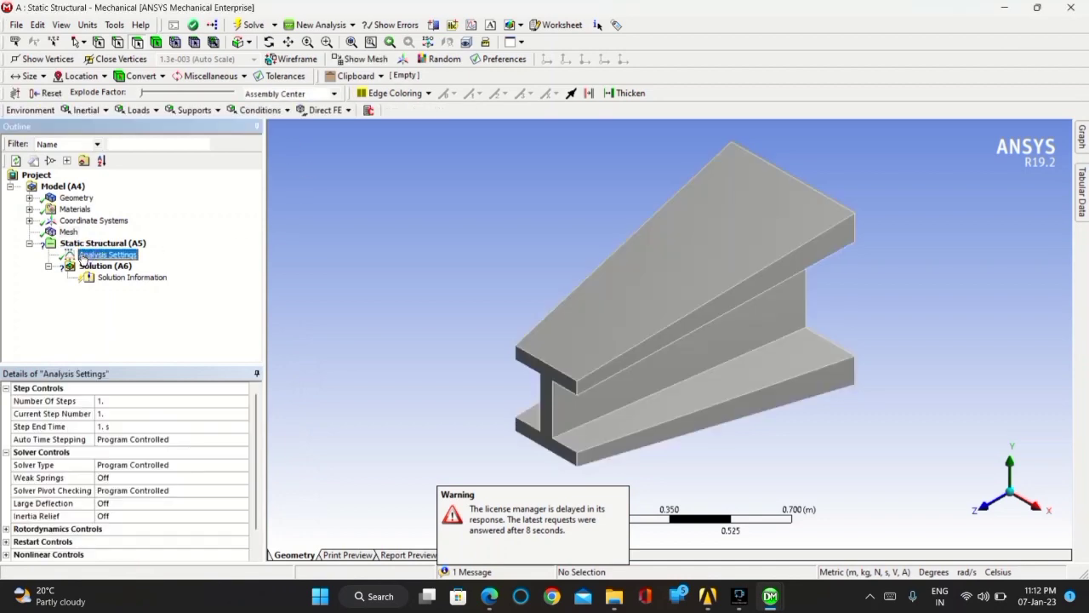
pyautogui.click(201, 112)
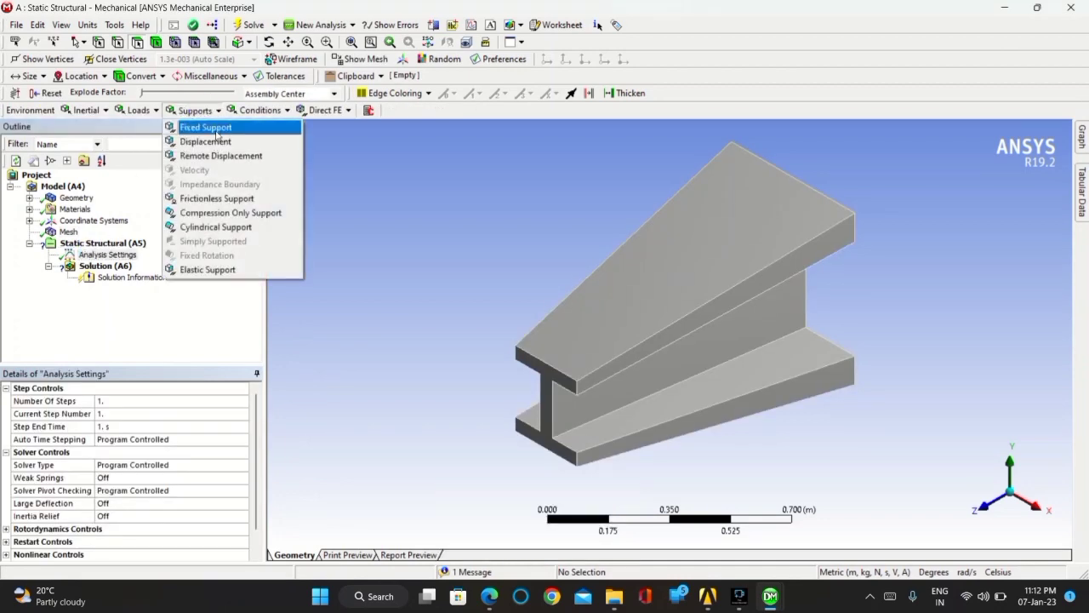
pyautogui.click(206, 127)
pyautogui.moveTo(387, 288); pyautogui.dragTo(304, 295, button='middle')
pyautogui.click(840, 259)
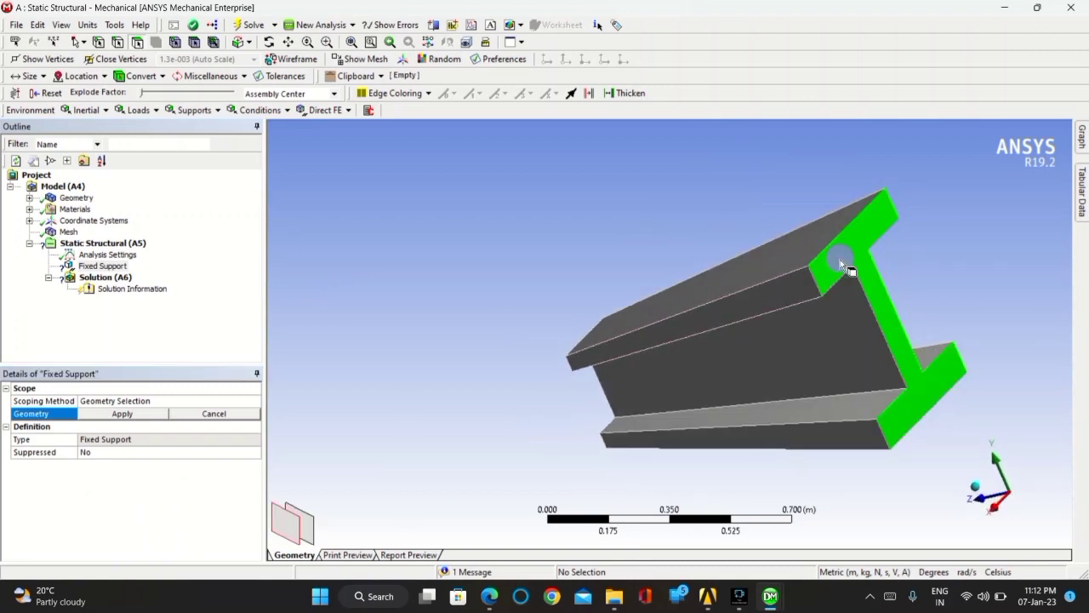
pyautogui.click(116, 414)
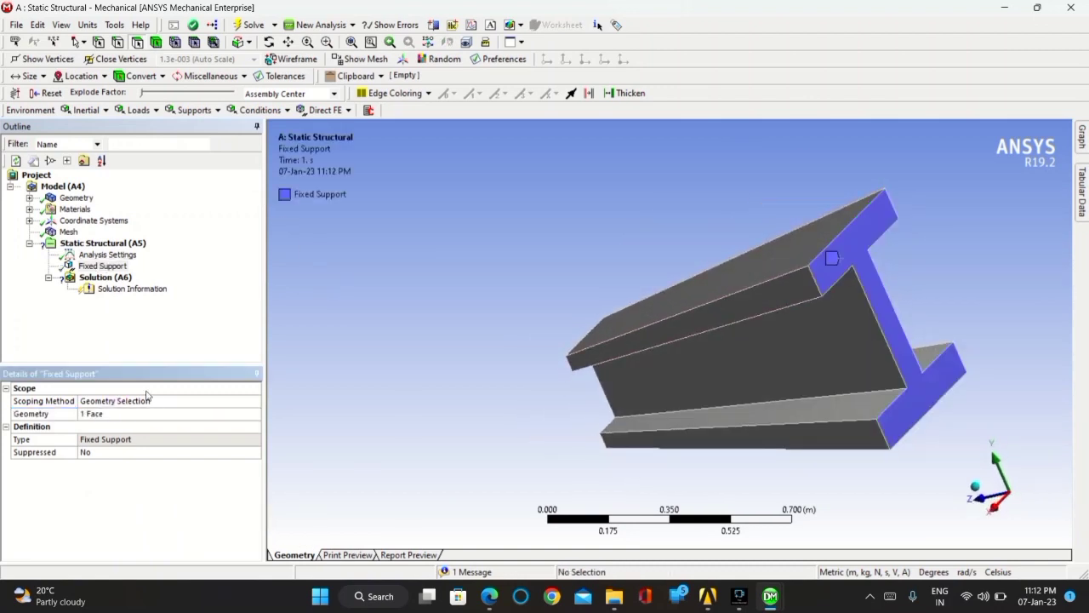
pyautogui.moveTo(428, 274); pyautogui.dragTo(306, 269, button='middle')
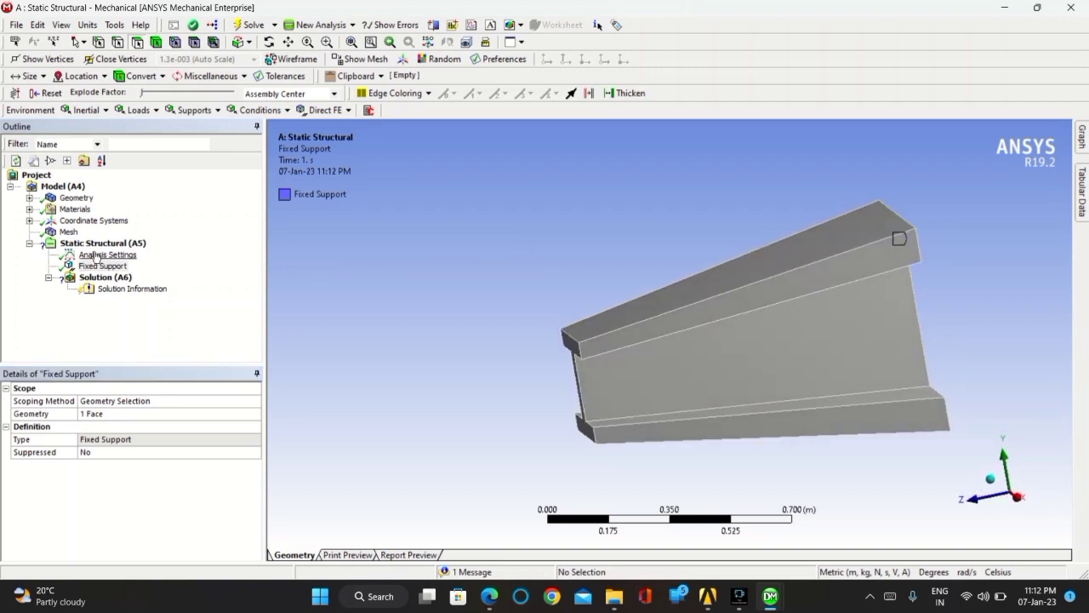
# Apply a Force load to the beam's top flange face.
pyautogui.click(138, 110)
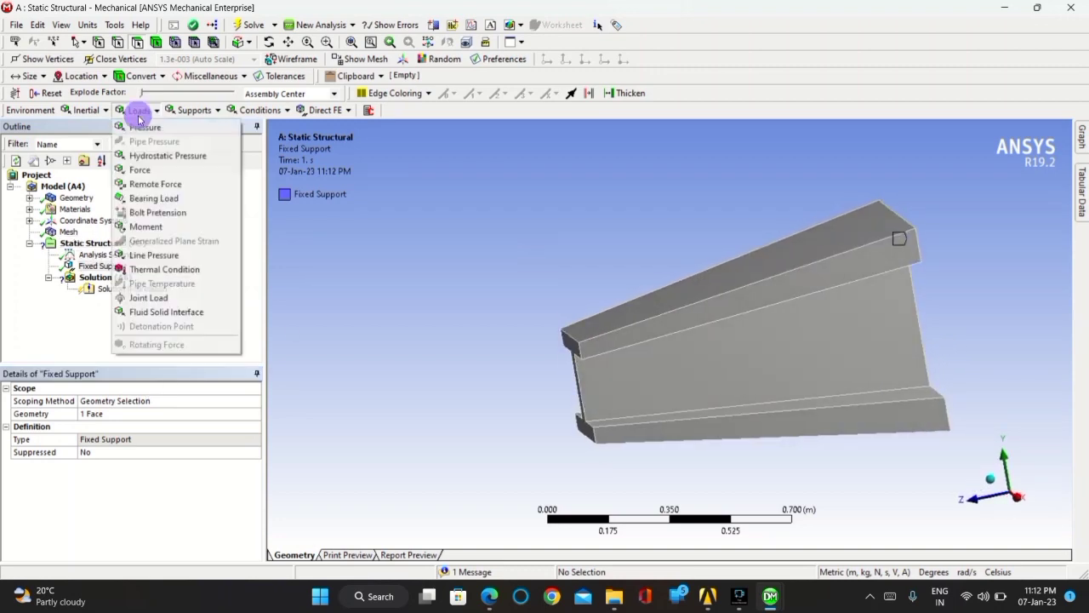
pyautogui.click(154, 172)
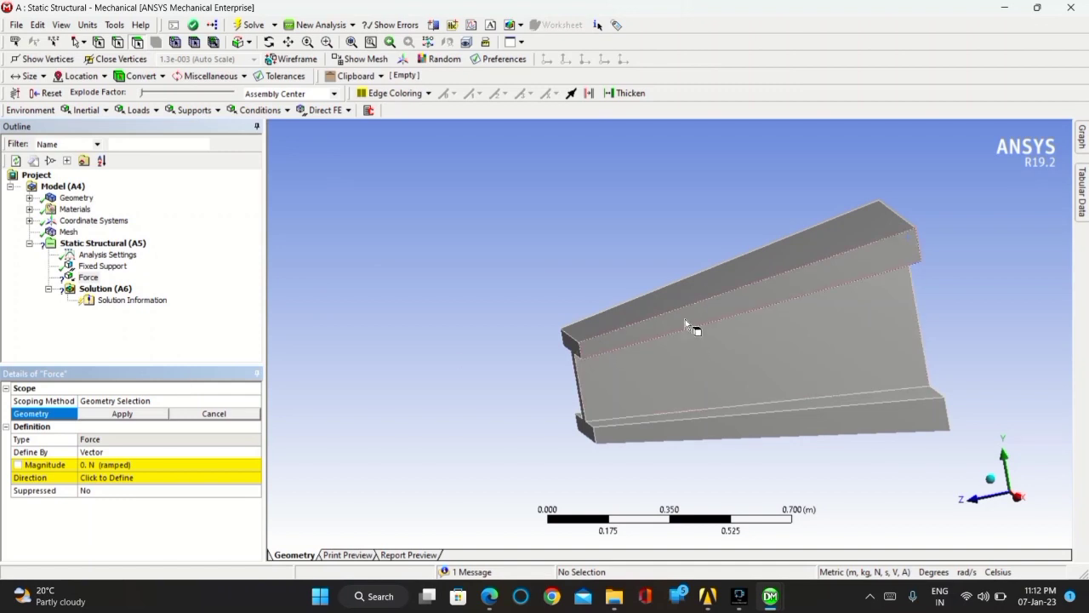
pyautogui.moveTo(688, 323); pyautogui.dragTo(699, 281, button='middle')
pyautogui.click(699, 278)
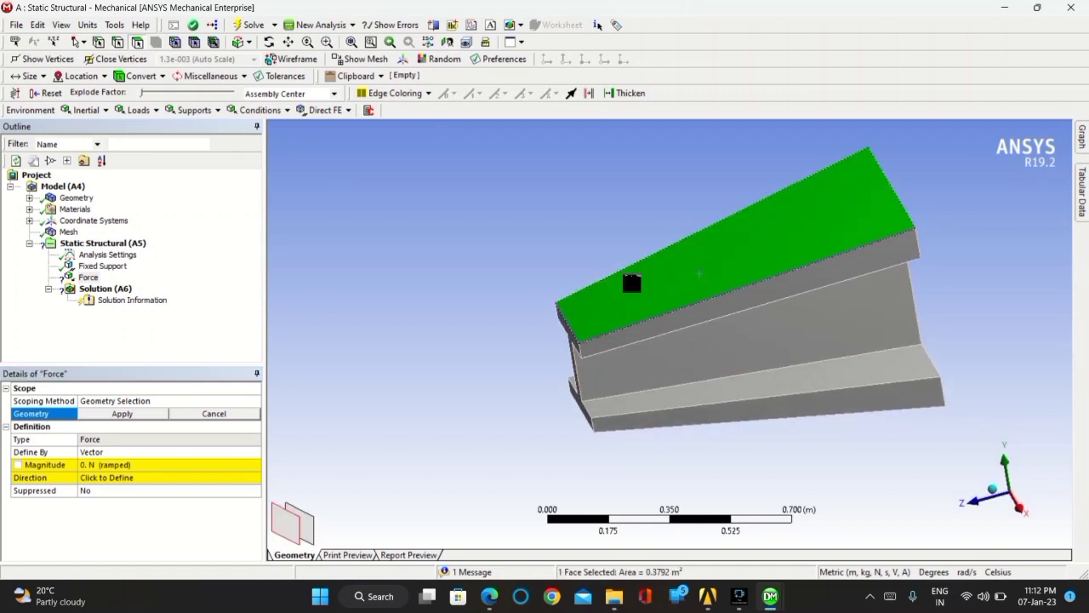
pyautogui.click(123, 413)
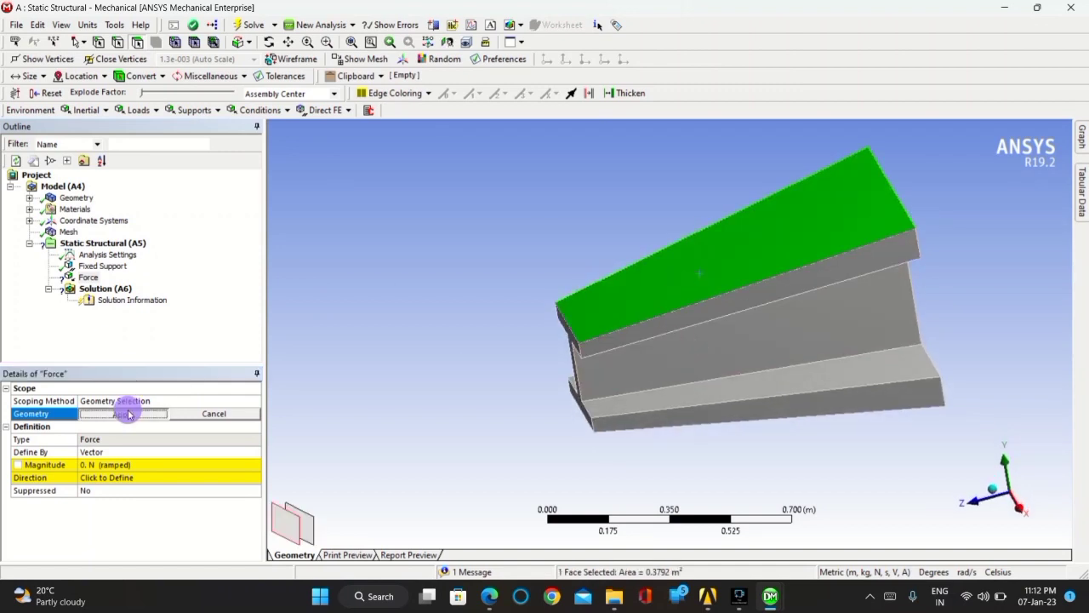
# Define the force by components with a Y component of -1000 N.
pyautogui.click(149, 451)
pyautogui.click(255, 452)
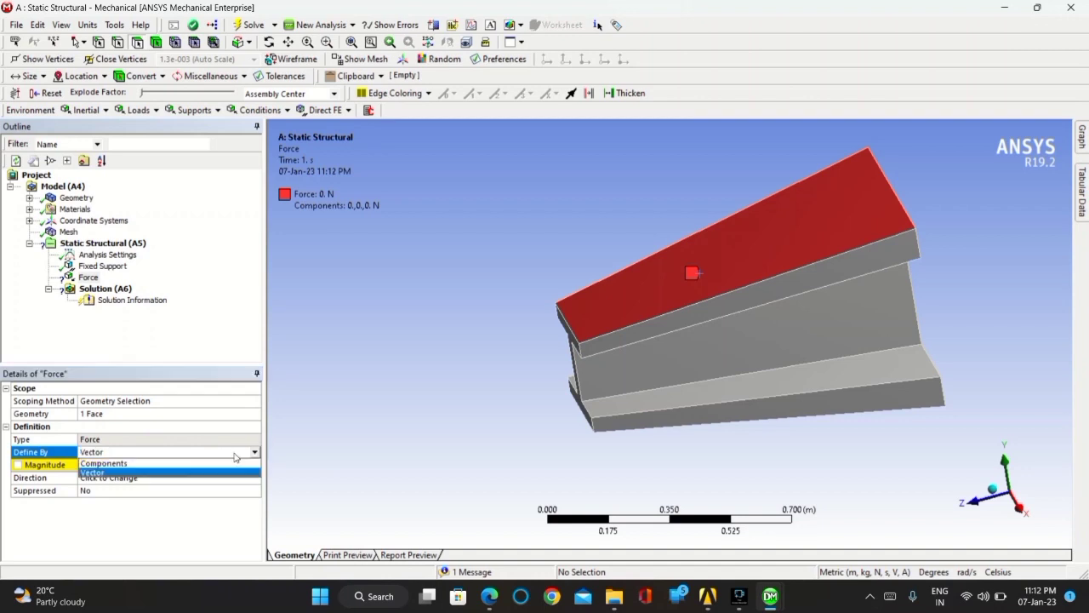
pyautogui.click(153, 462)
pyautogui.click(144, 490)
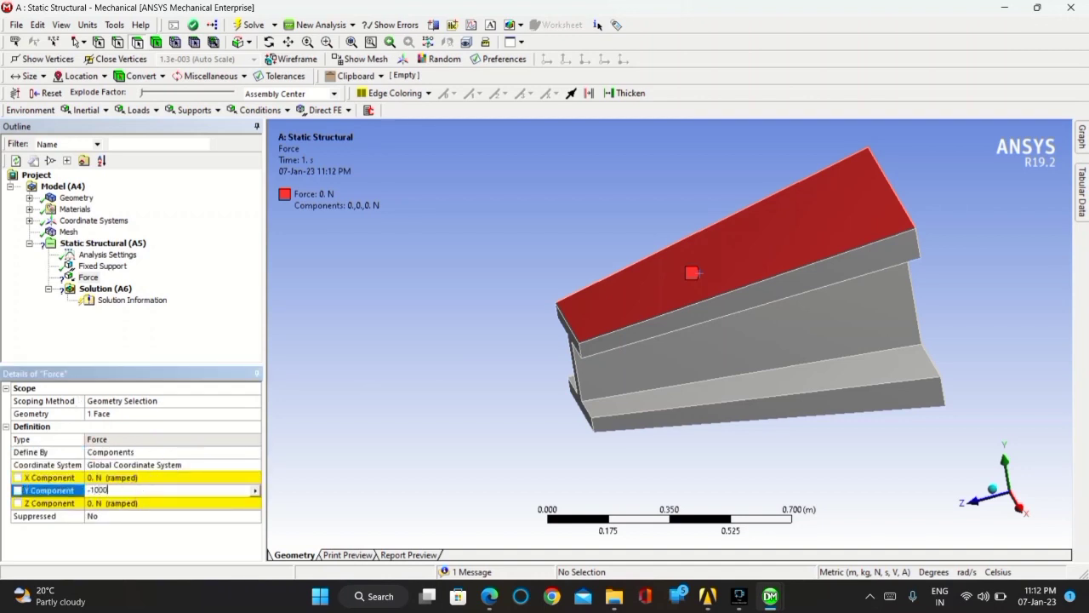
pyautogui.press('Return')
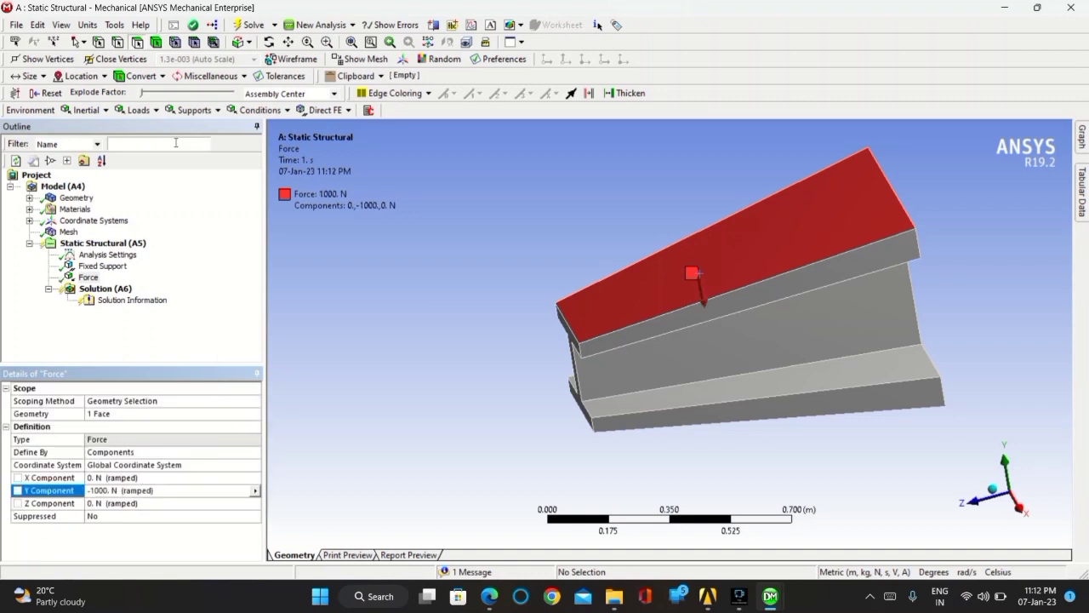
pyautogui.click(102, 289)
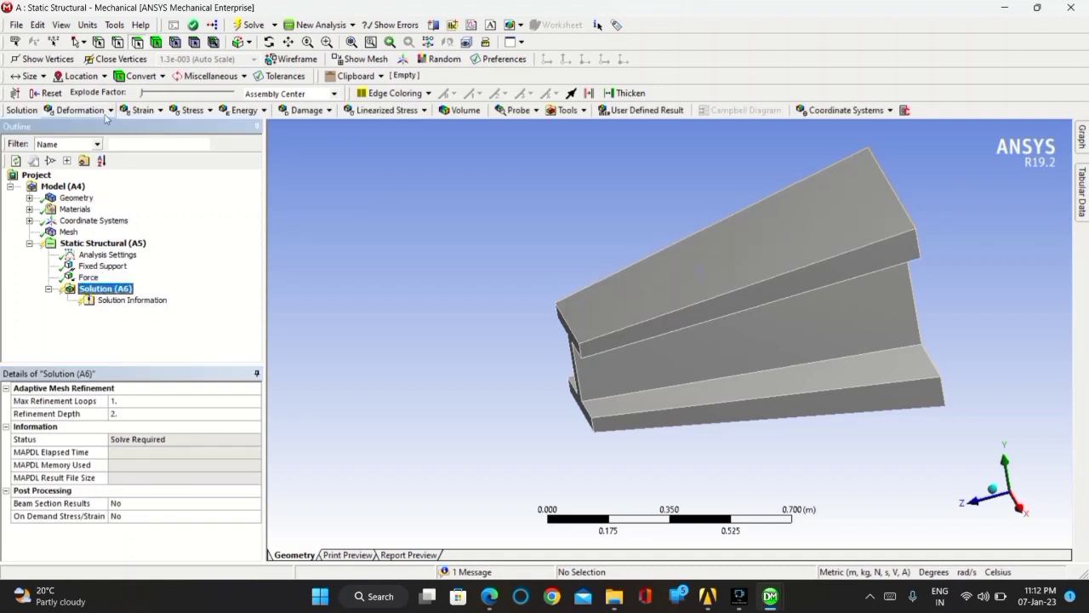
# Add Total Deformation, von-Mises strain and von-Mises stress results, then solve (stress max 61121 Pa).
pyautogui.click(108, 111)
pyautogui.click(102, 127)
pyautogui.click(145, 110)
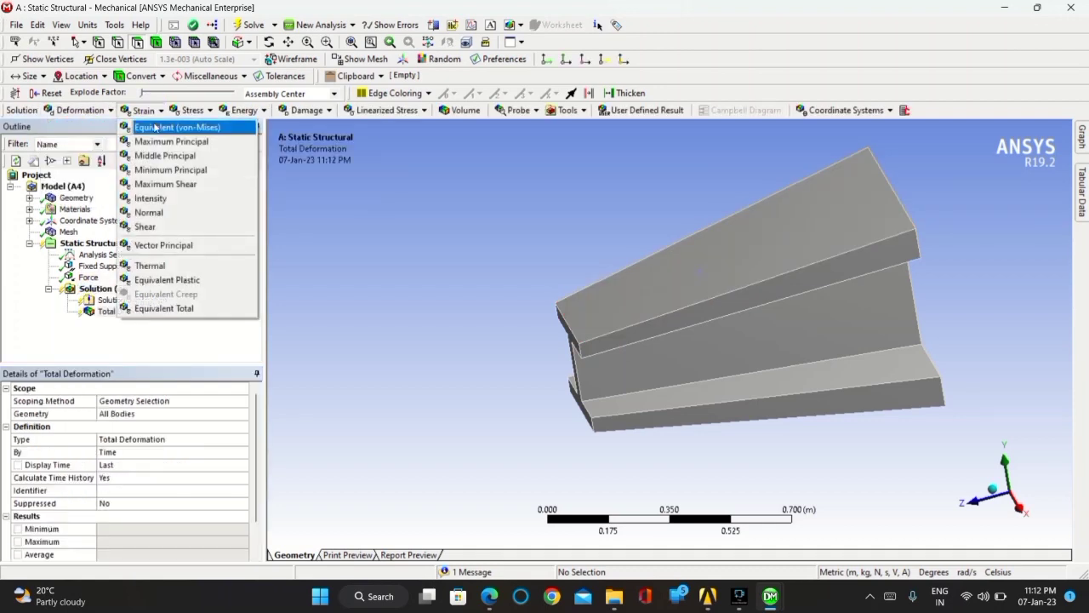
pyautogui.click(154, 126)
pyautogui.click(194, 110)
pyautogui.click(205, 126)
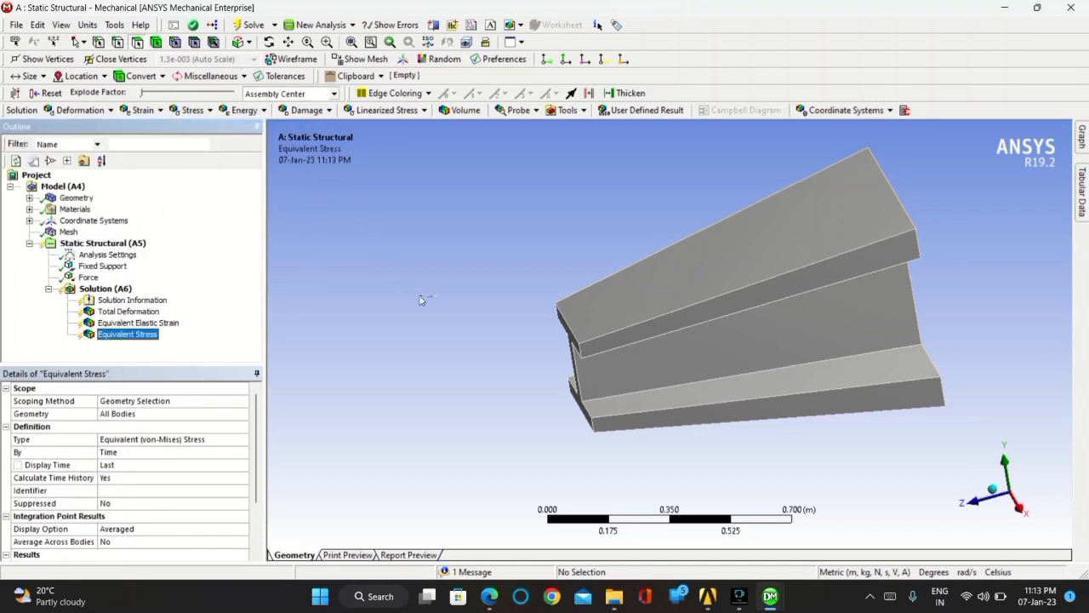
pyautogui.moveTo(419, 295); pyautogui.dragTo(463, 299)
pyautogui.click(253, 25)
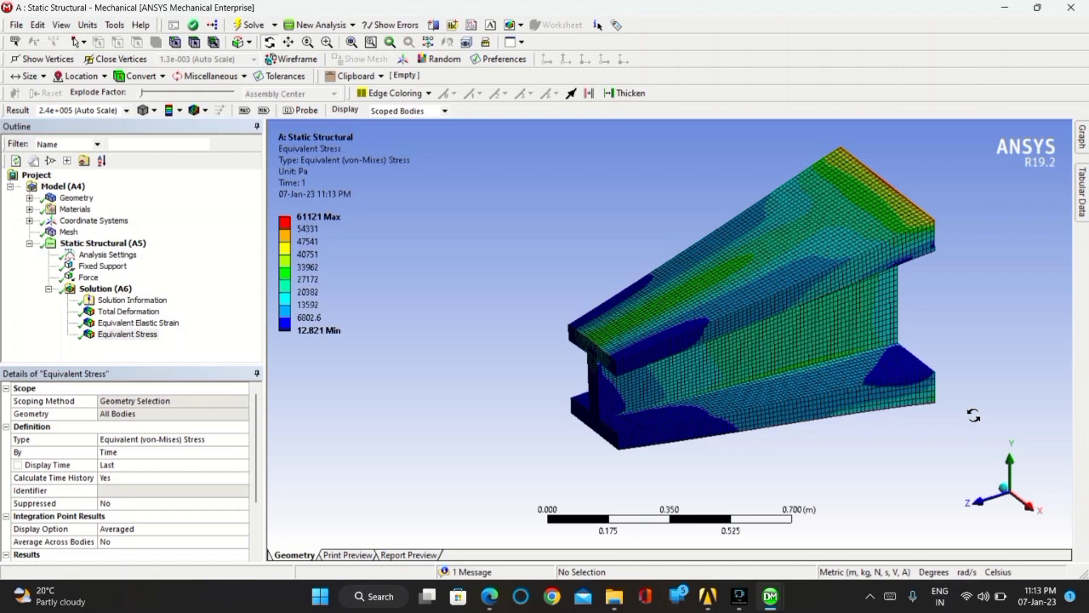
# Play the Equivalent Stress result as a 100-frame animation.
pyautogui.click(1082, 138)
pyautogui.click(928, 144)
pyautogui.click(903, 202)
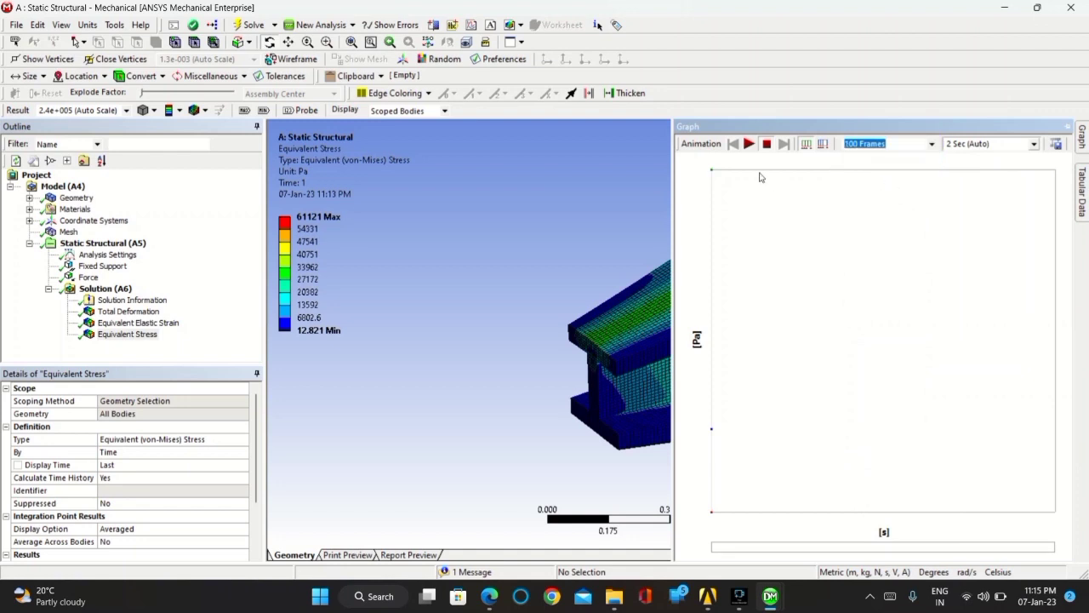
pyautogui.click(749, 144)
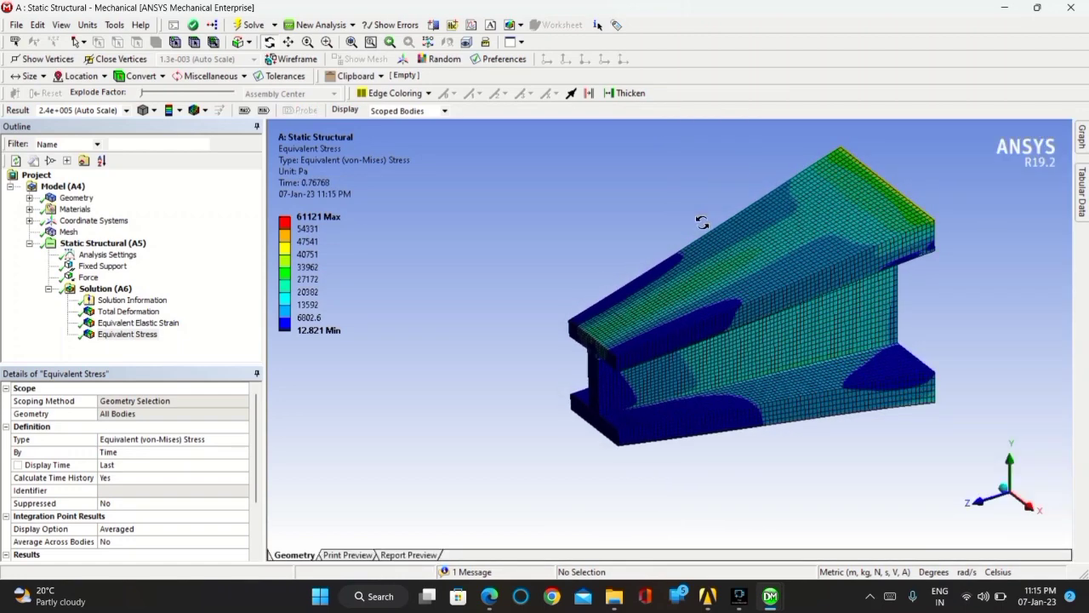
# Display the Total Deformation result (max 2.6689e-7 m) and play its animation.
pyautogui.click(130, 312)
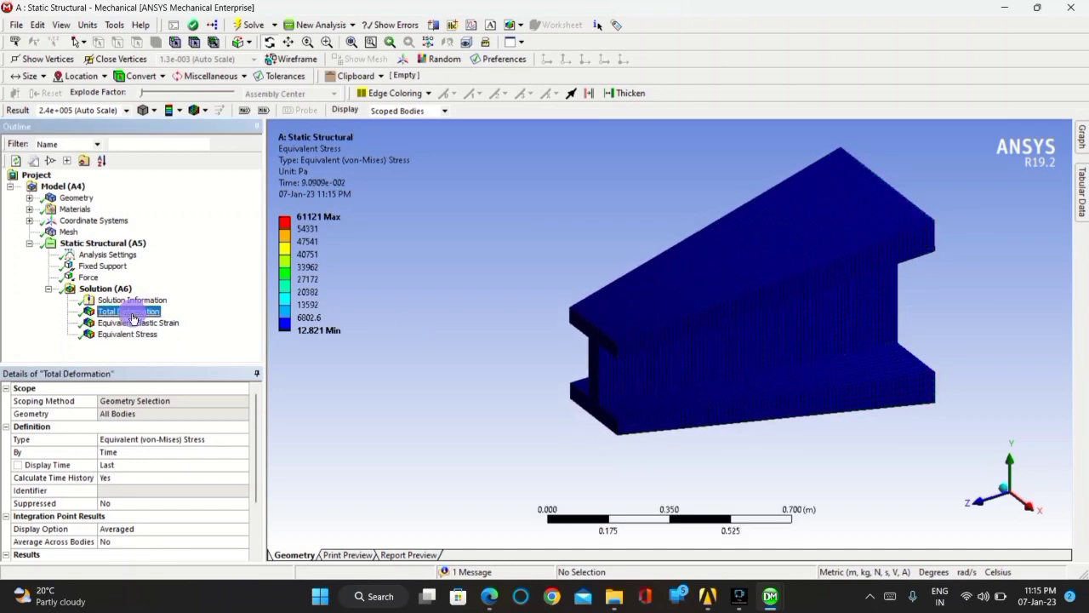
pyautogui.click(1079, 146)
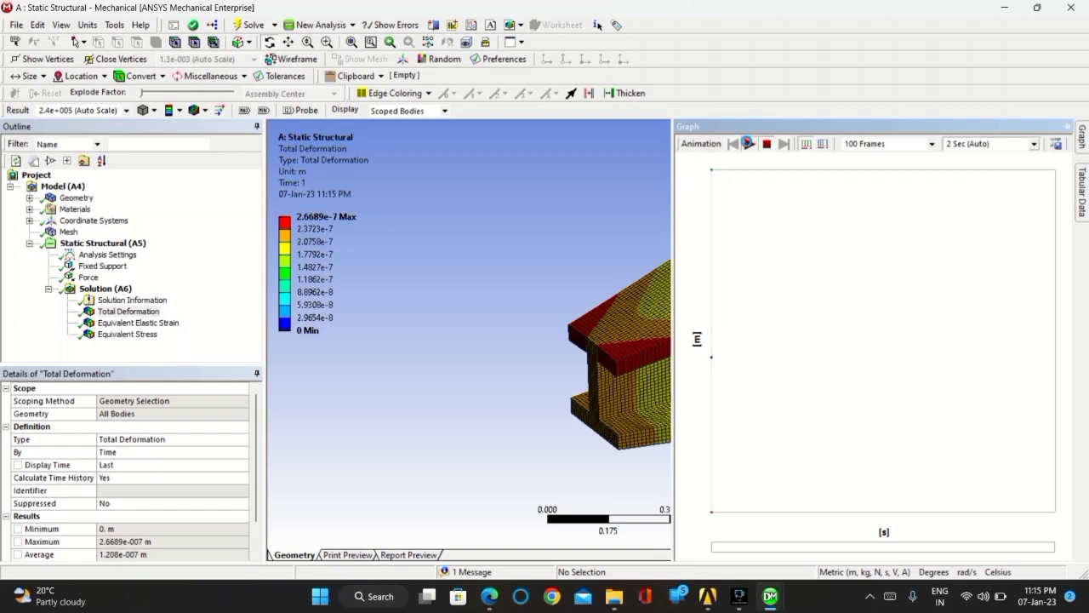
pyautogui.click(748, 143)
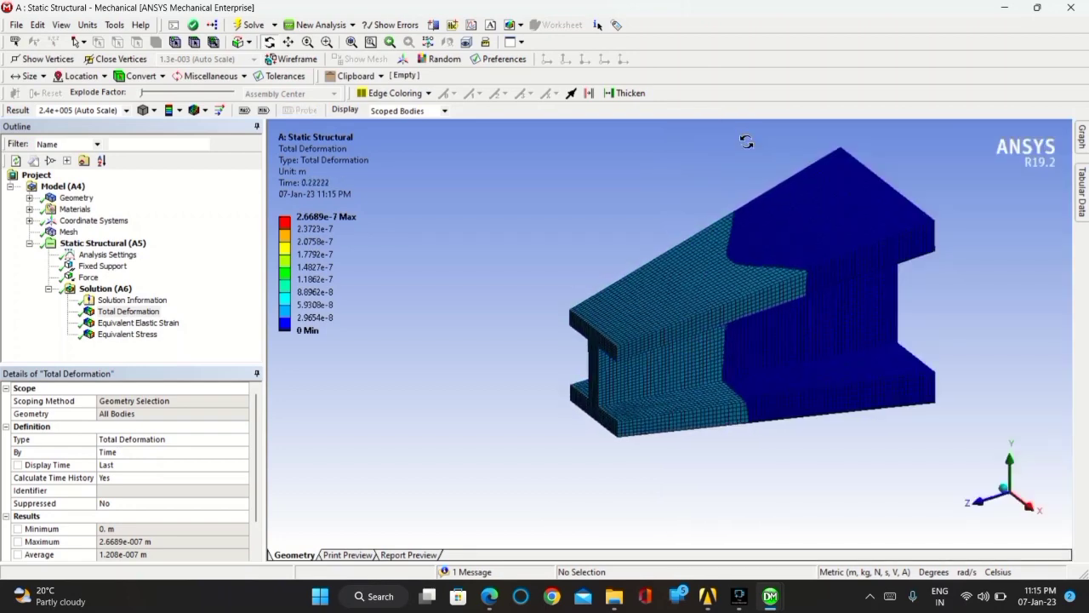